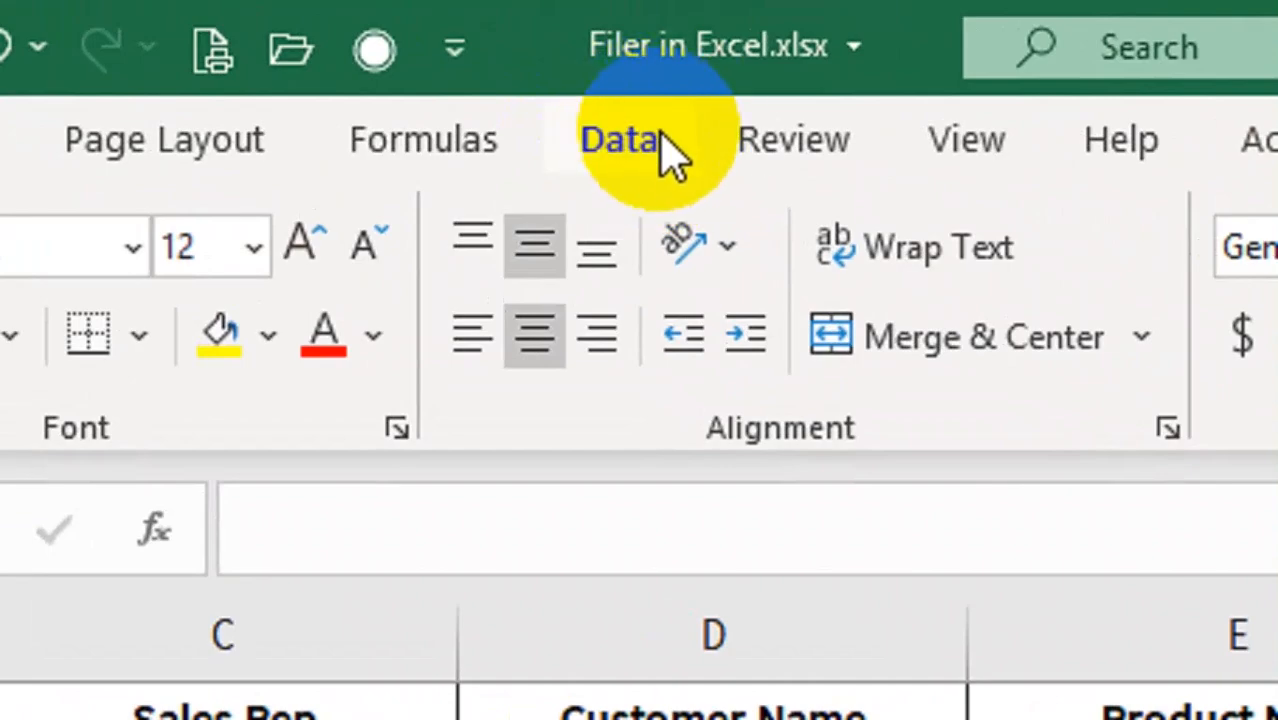
Step: Turn on filtering for the sales order table
click(626, 134)
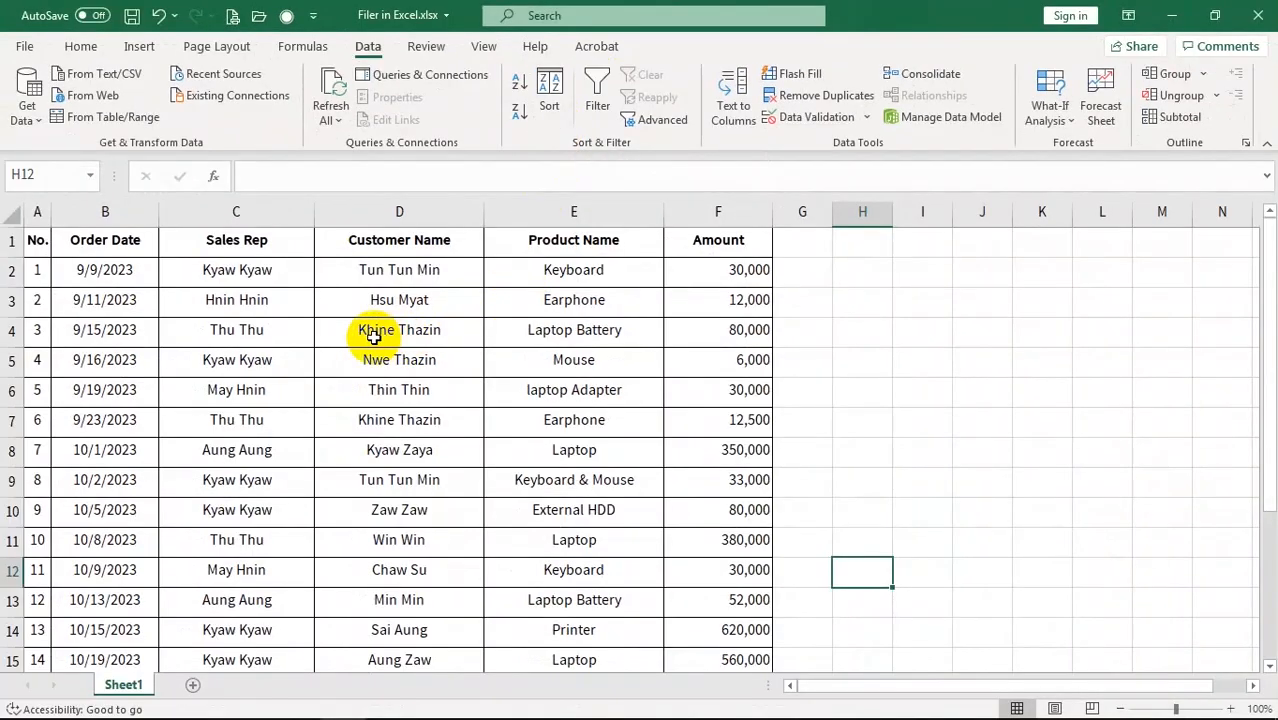
click(372, 337)
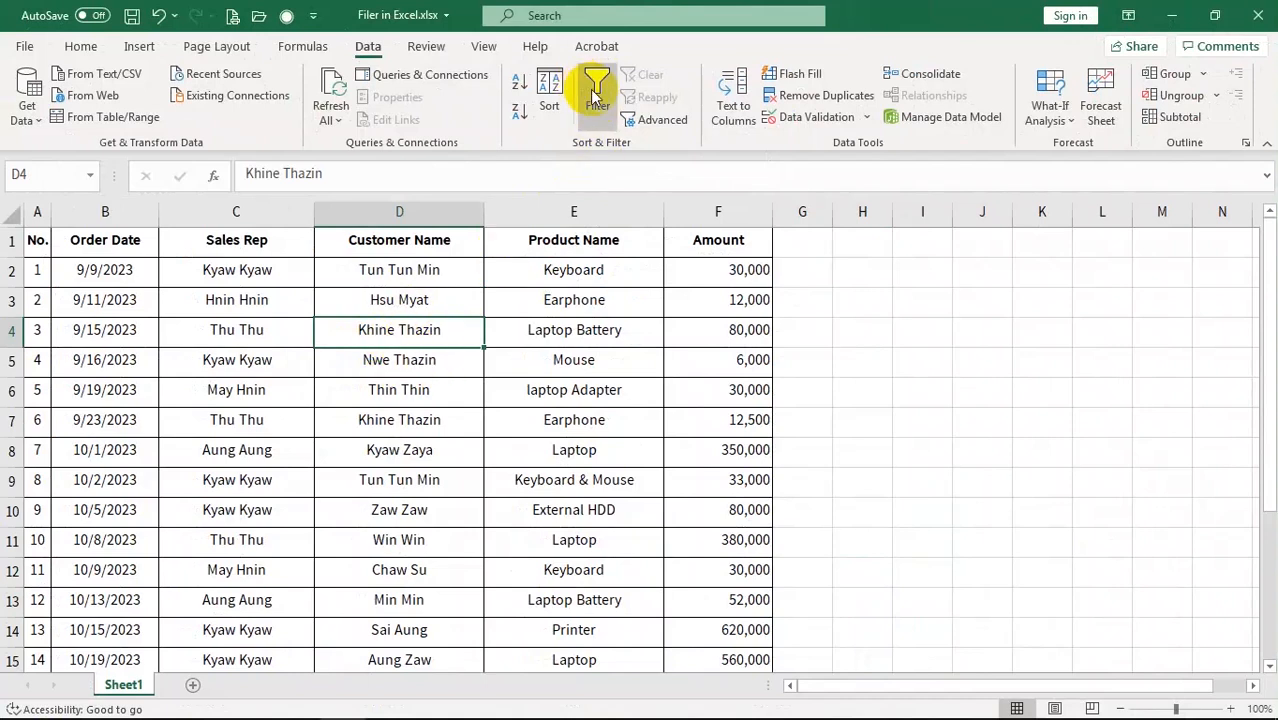
click(595, 86)
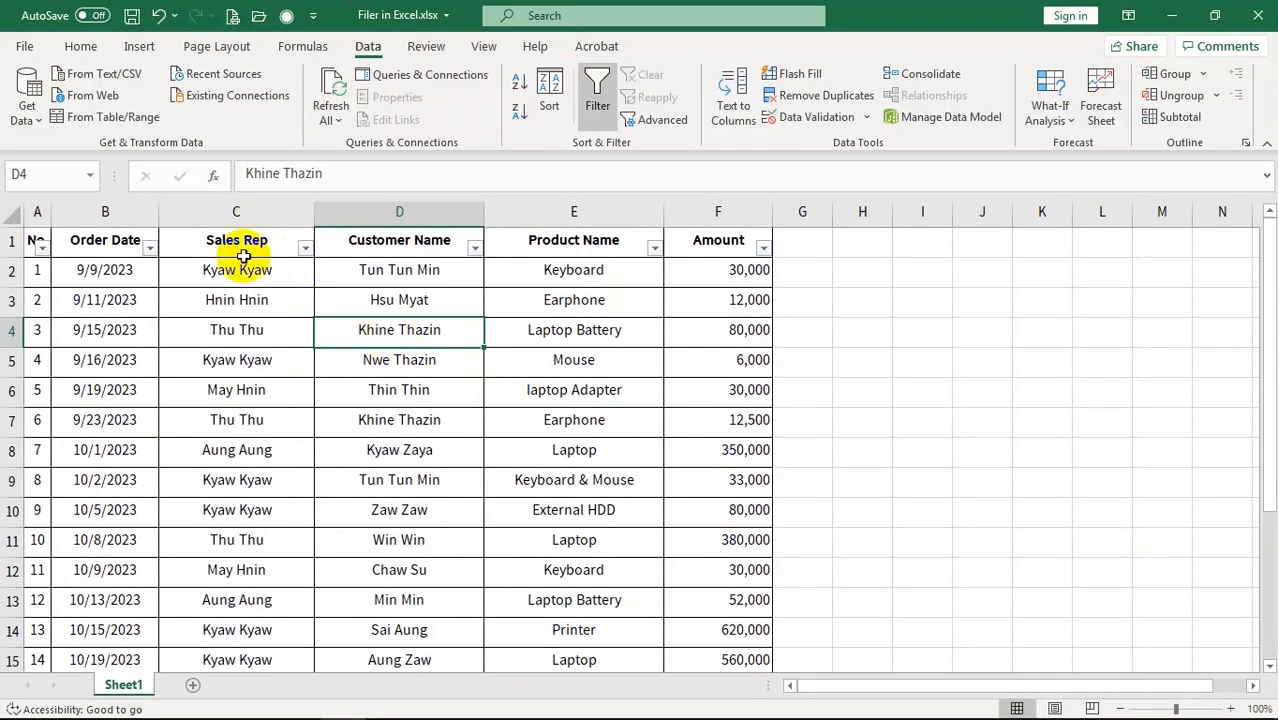
Step: Filter the Sales Rep column to show only the orders of the sales rep from order No. 1
click(305, 248)
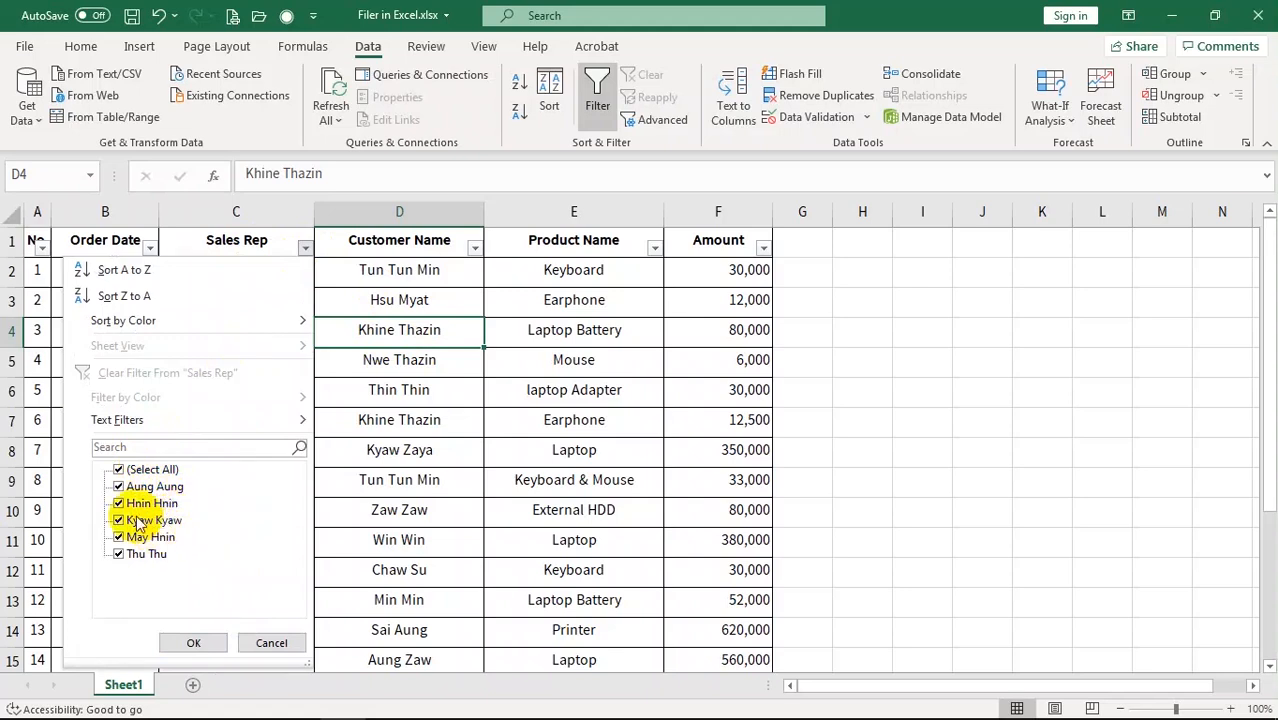
click(119, 470)
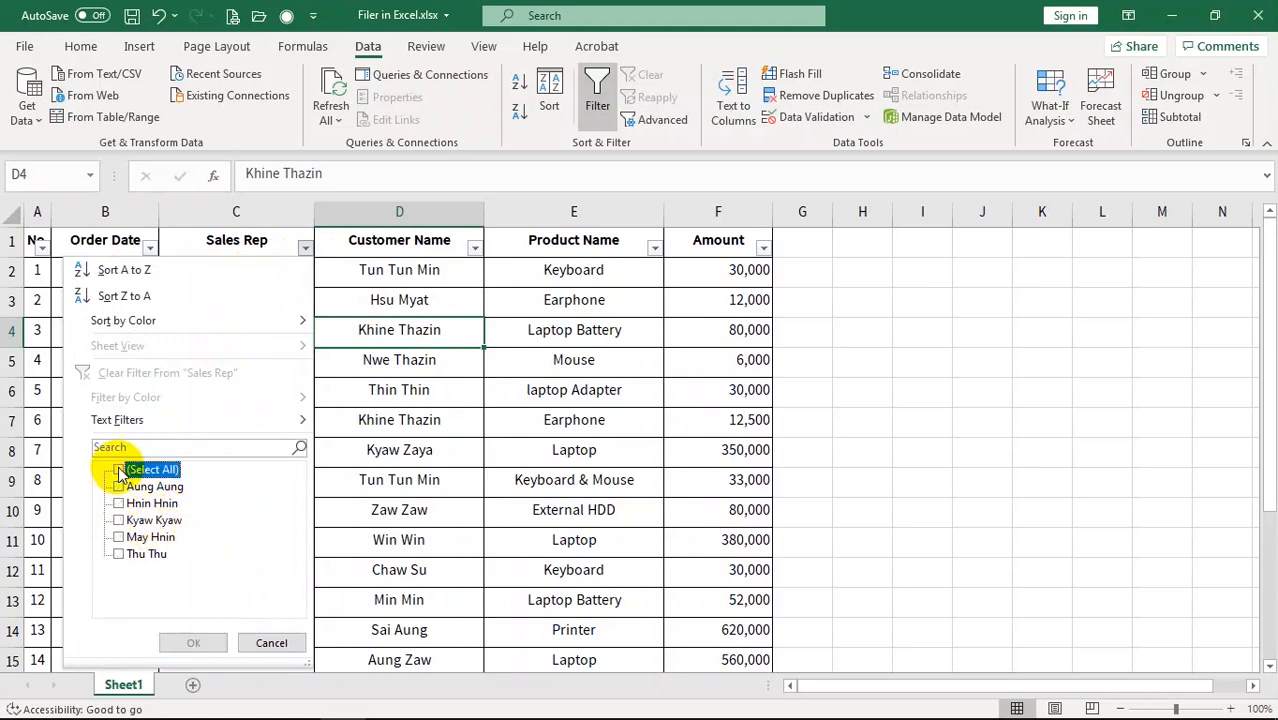
click(119, 521)
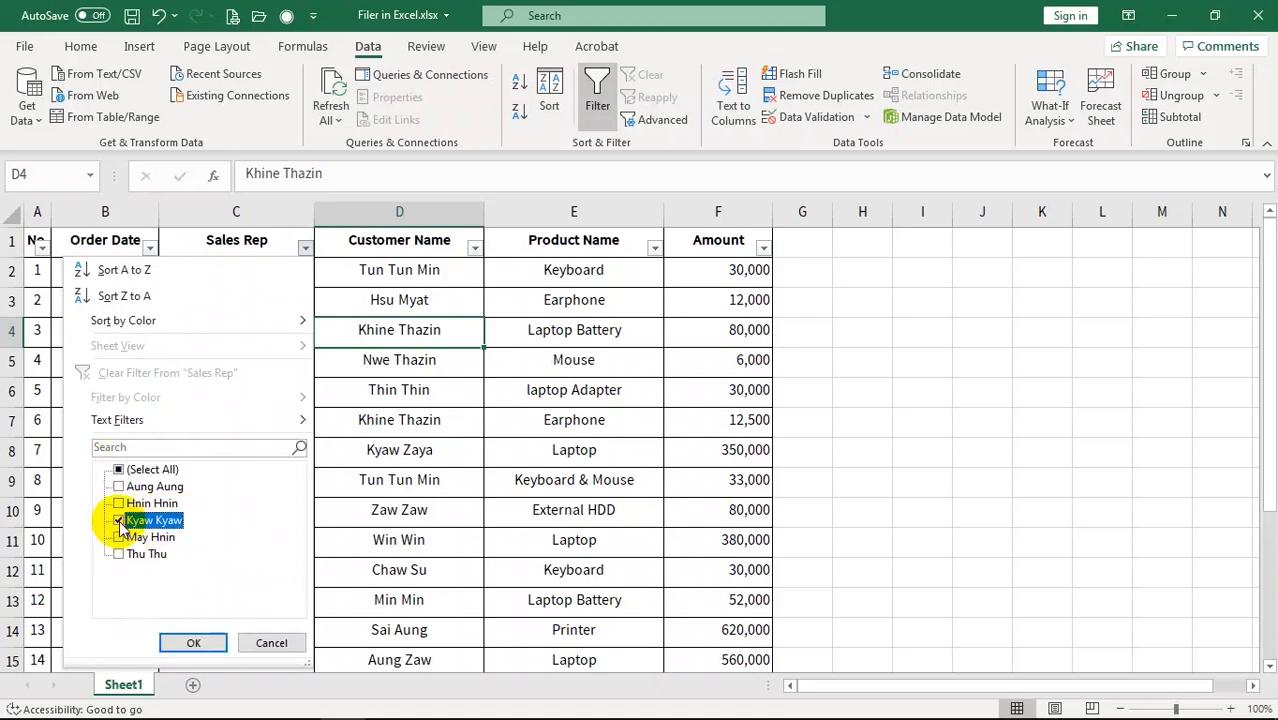
click(193, 642)
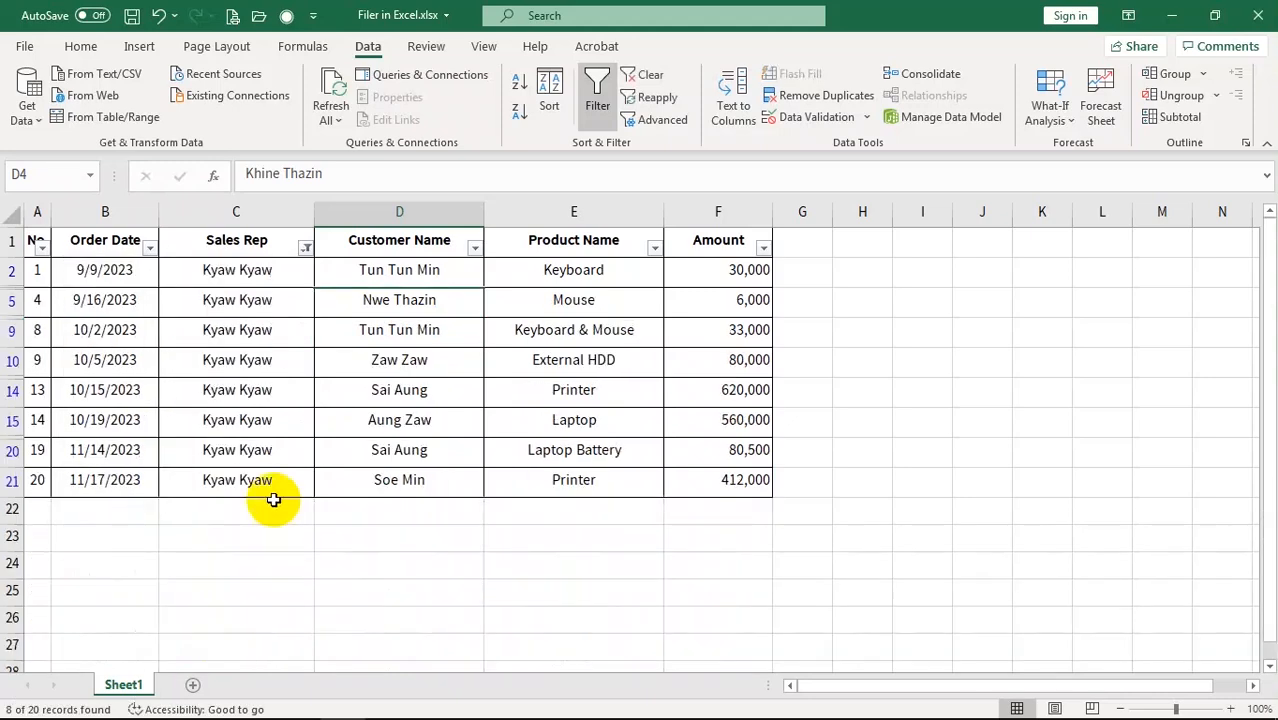
click(251, 276)
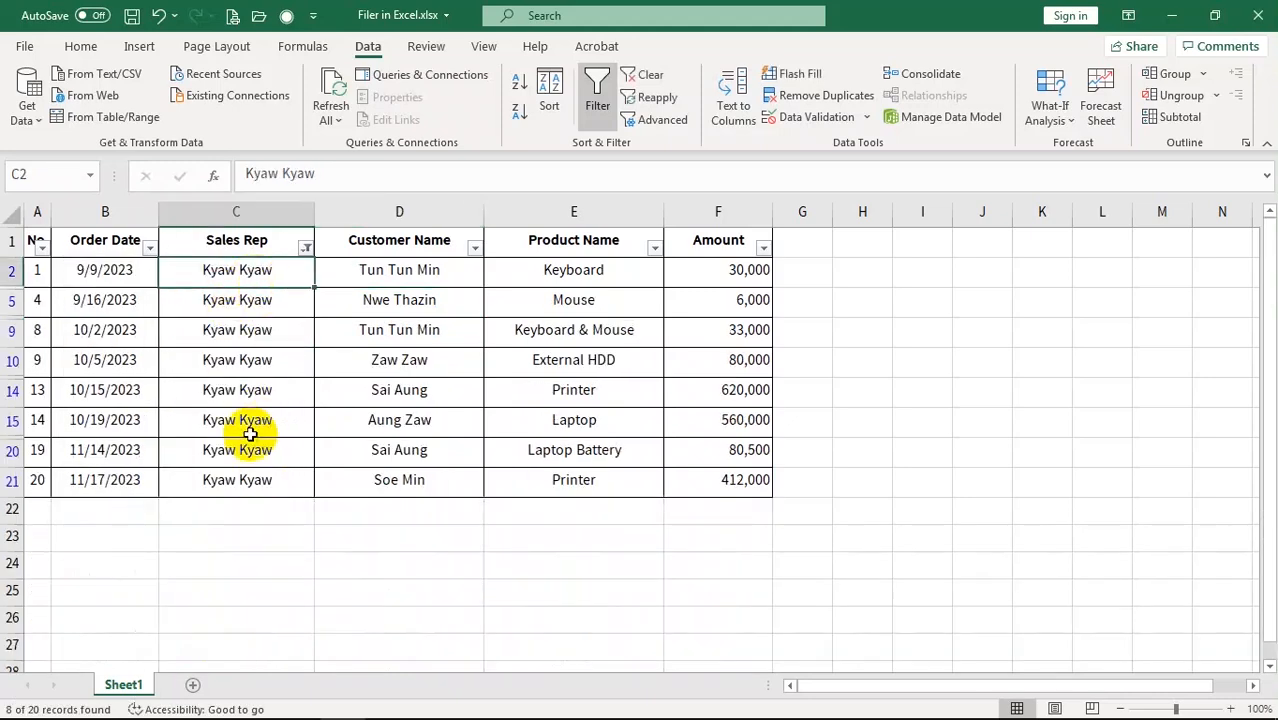
click(566, 334)
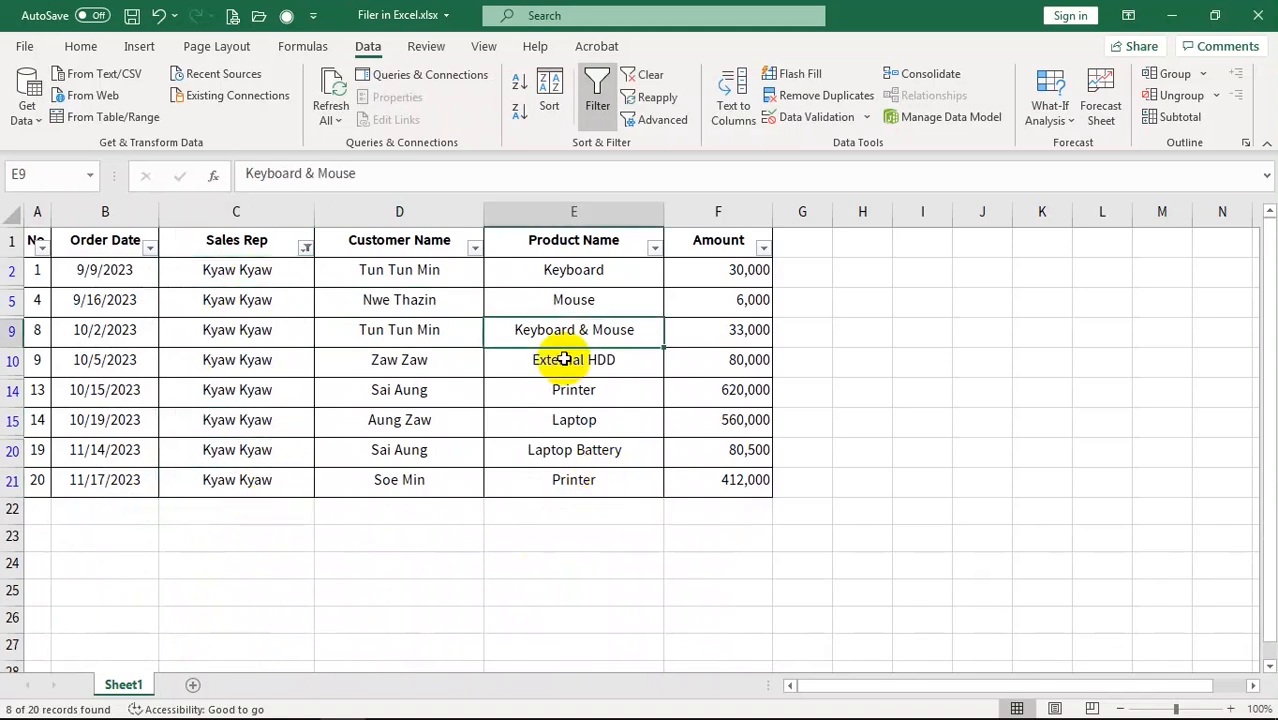
click(570, 455)
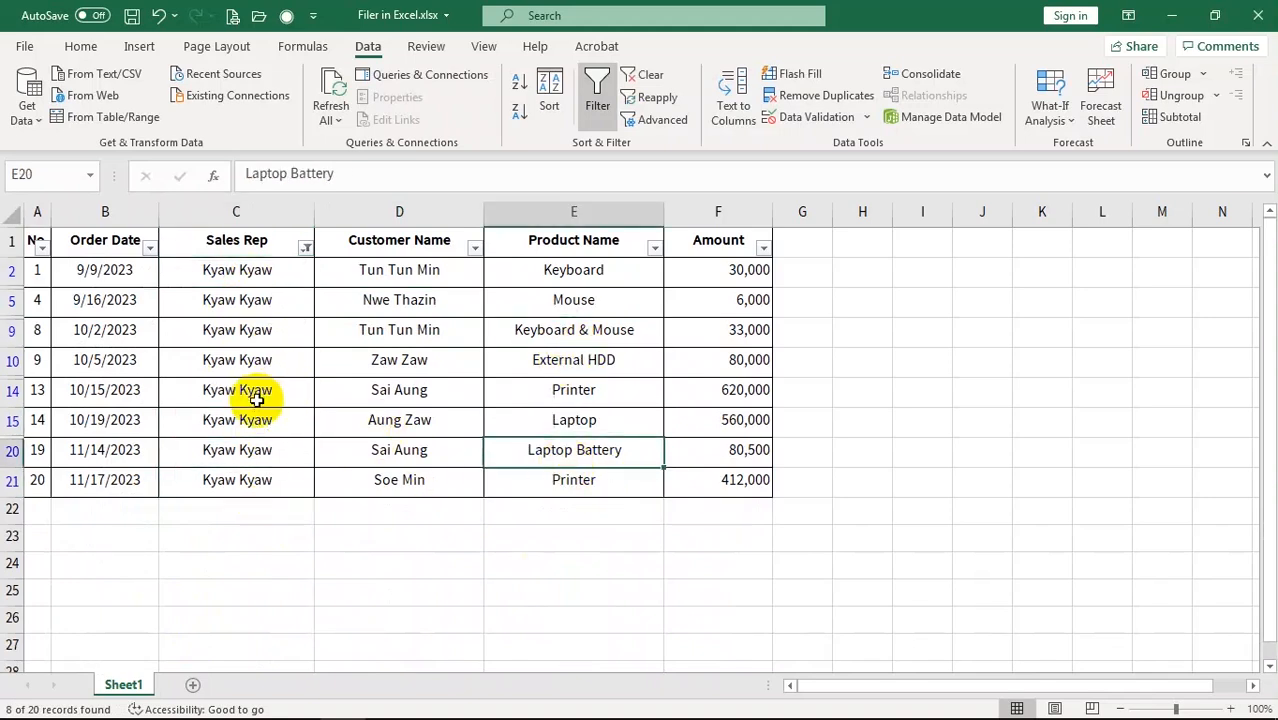
Step: Change the Sales Rep filter to show only the last sales rep in the filter's value list
click(305, 247)
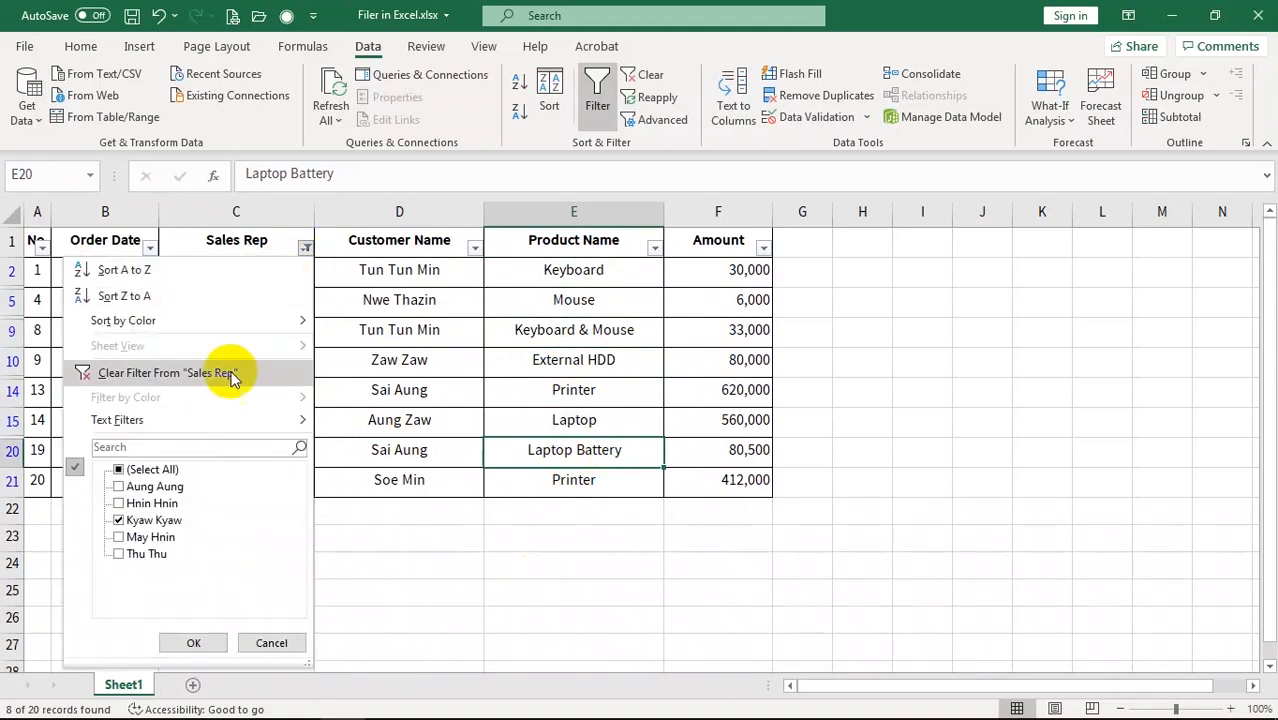
click(120, 554)
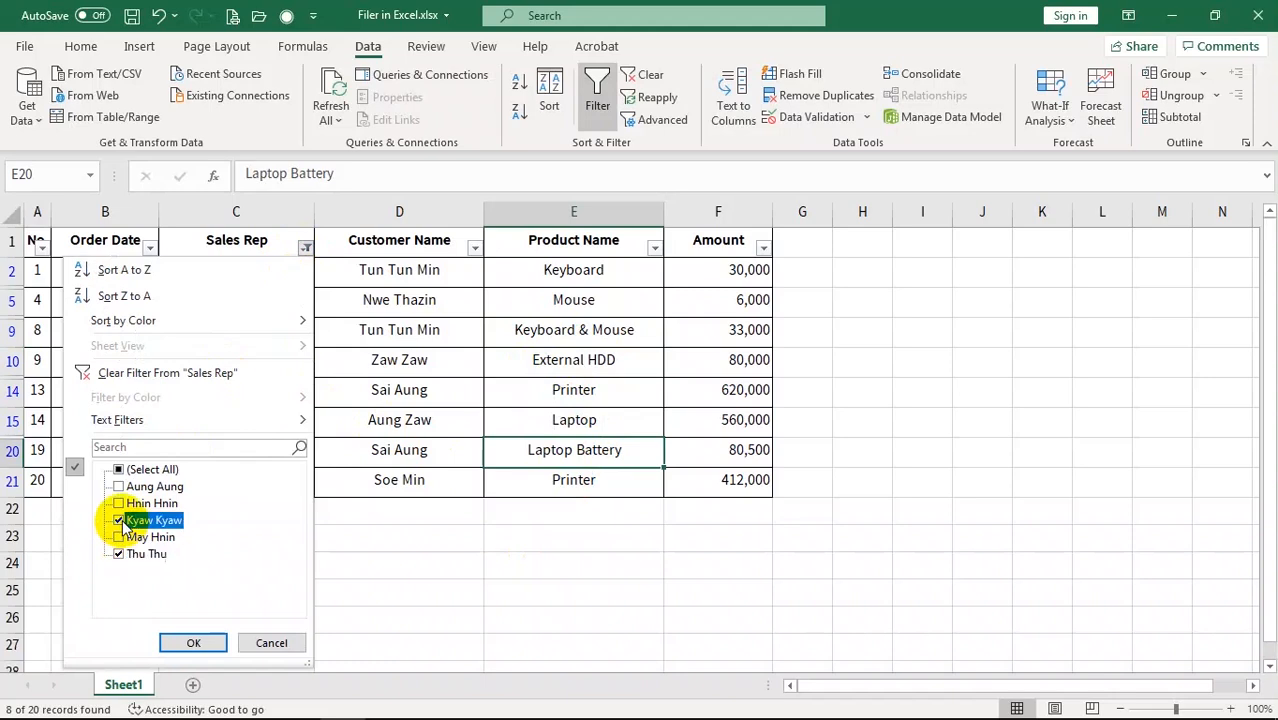
click(120, 521)
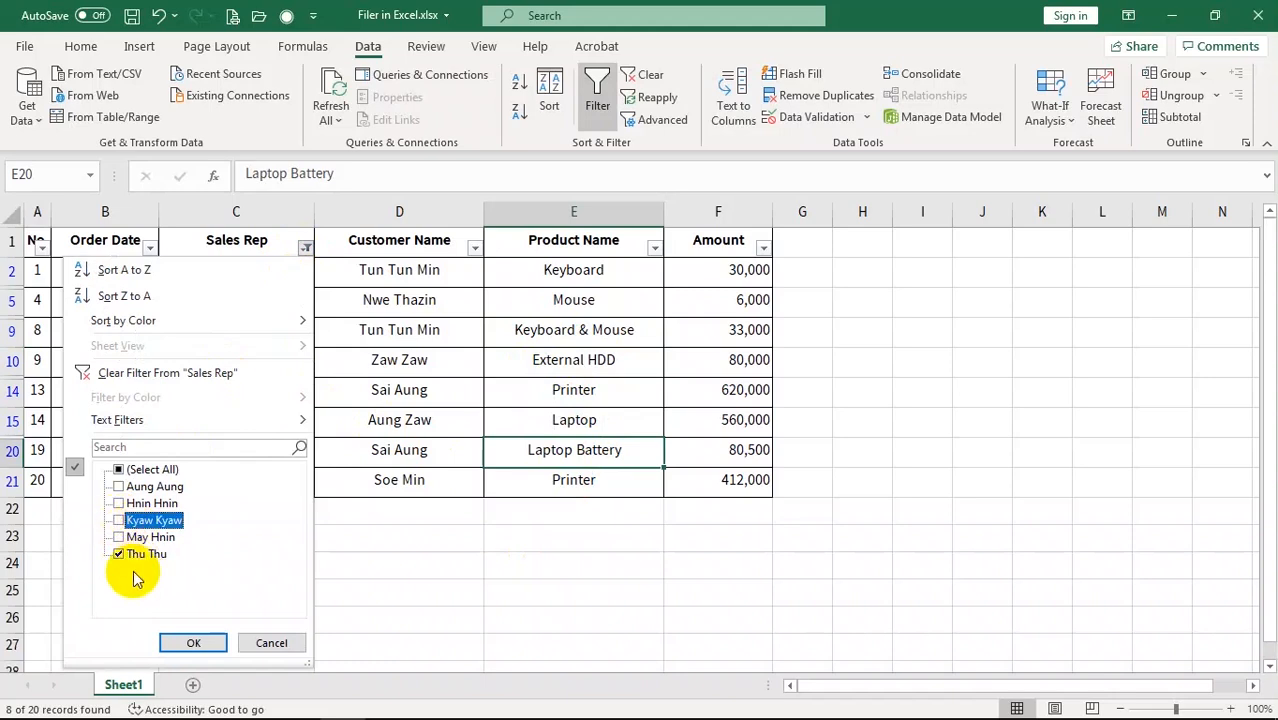
click(197, 642)
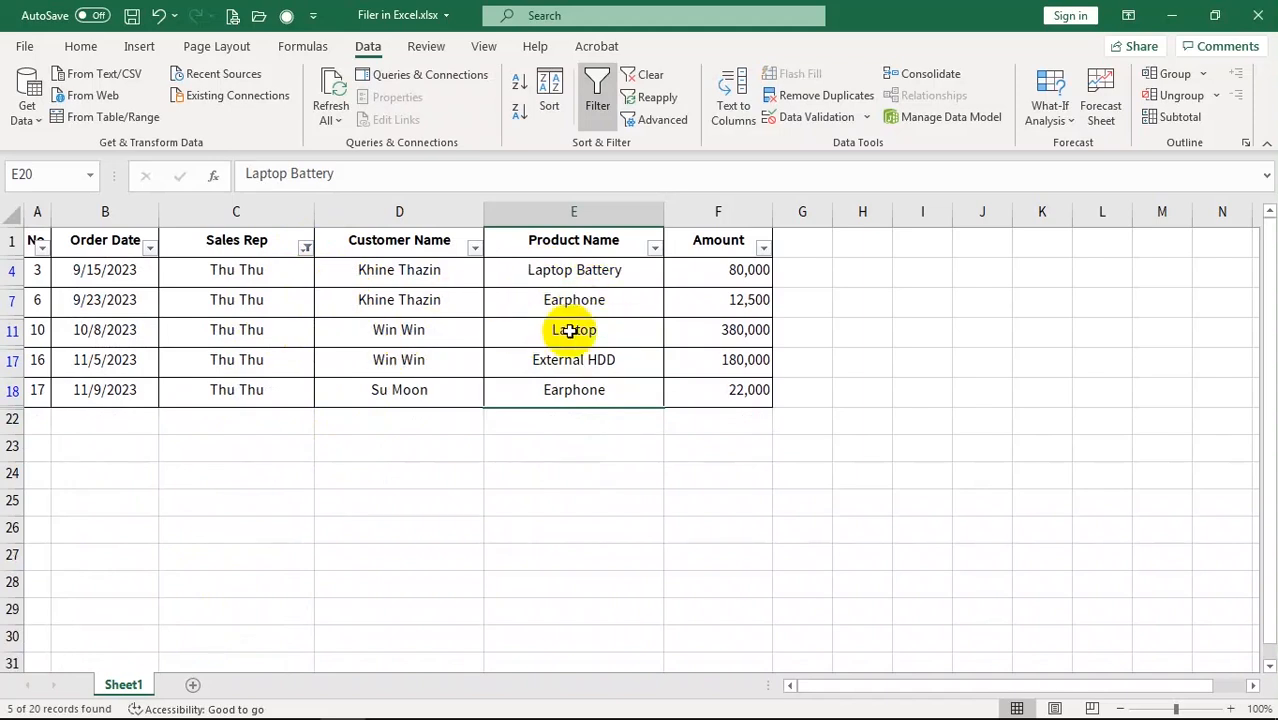
Step: Clear the filter from the Sales Rep column and look through the full order list
click(306, 248)
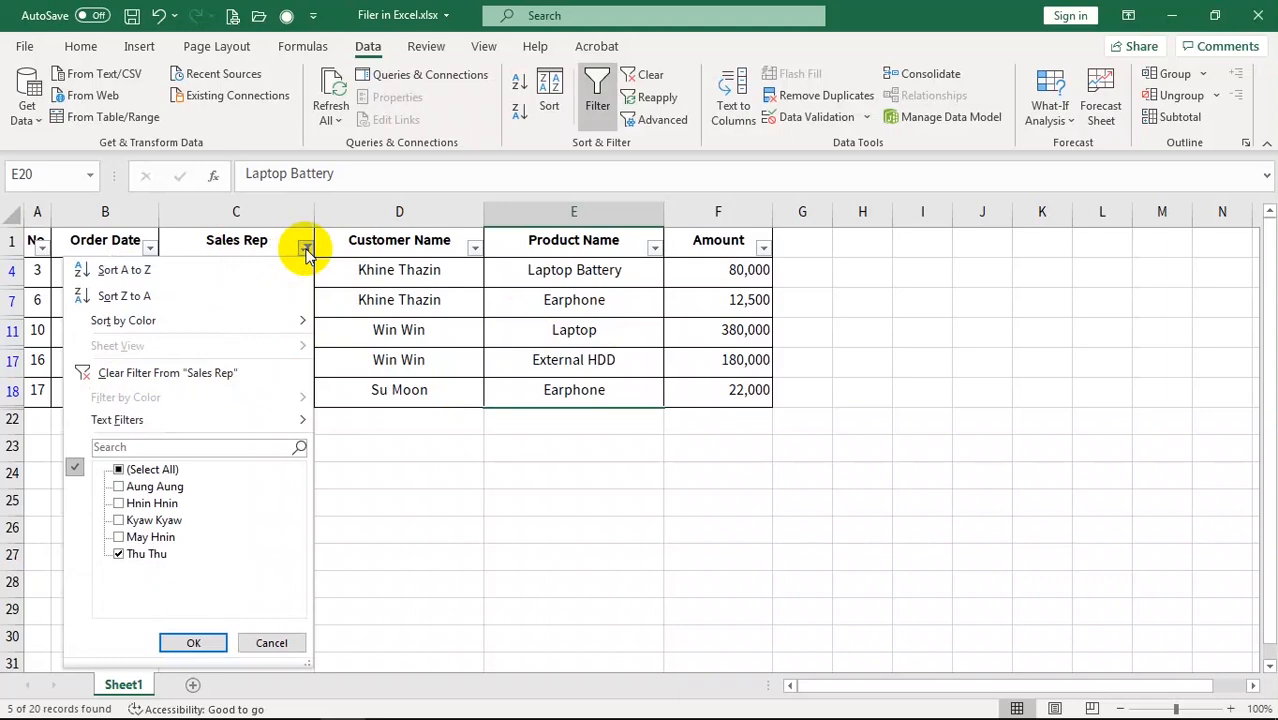
click(150, 376)
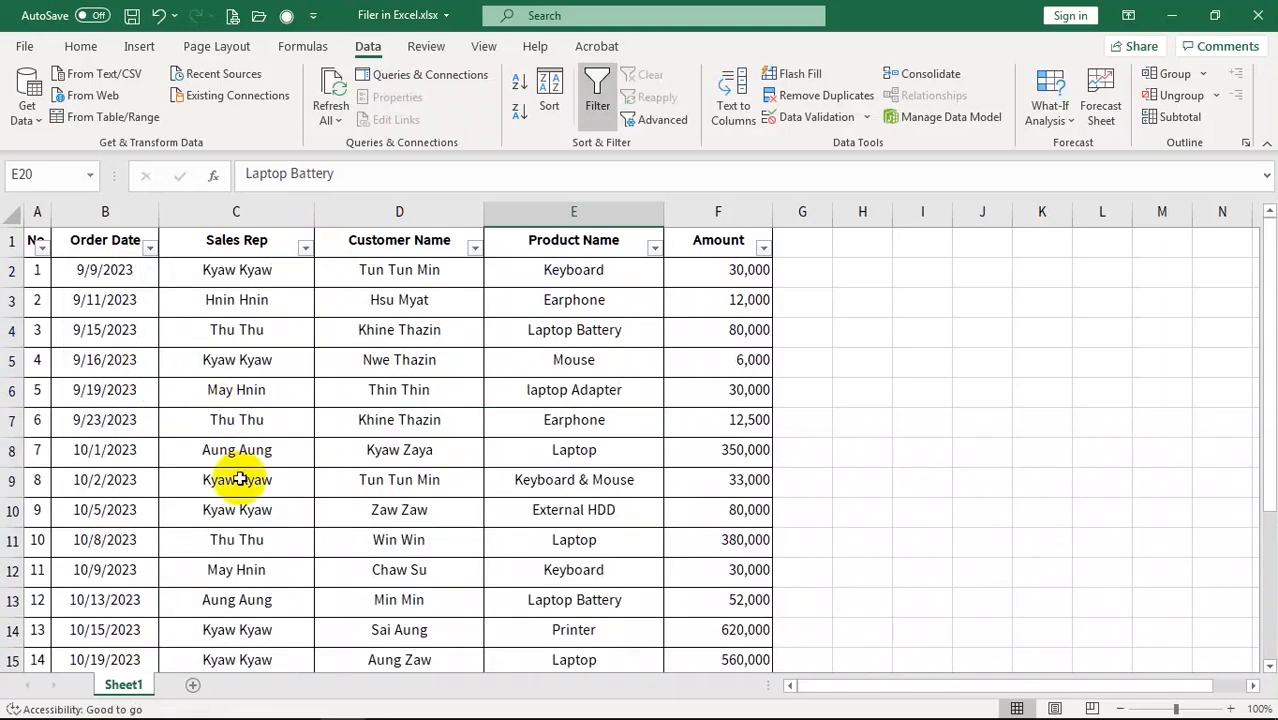
scroll(277, 522, down, 5)
scroll(289, 543, up, 5)
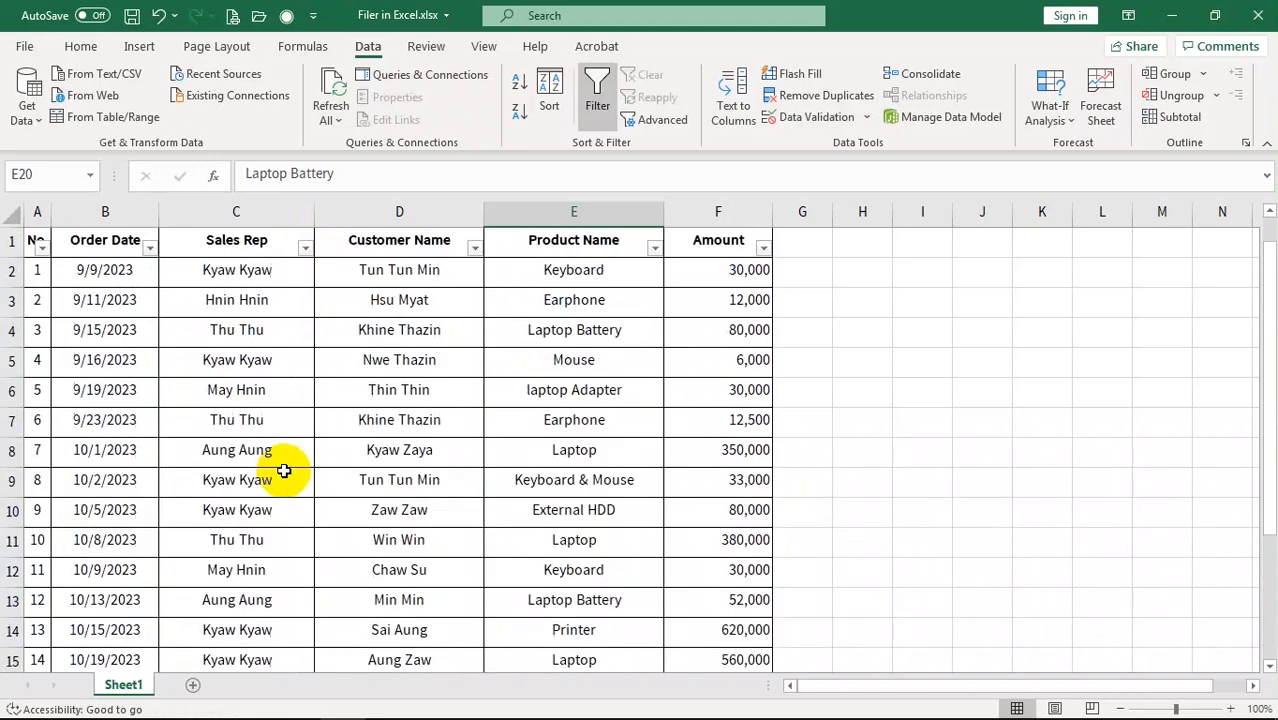
Step: Search the Sales Rep filter for the name of order No. 1's sales rep and show only the matching orders
click(305, 248)
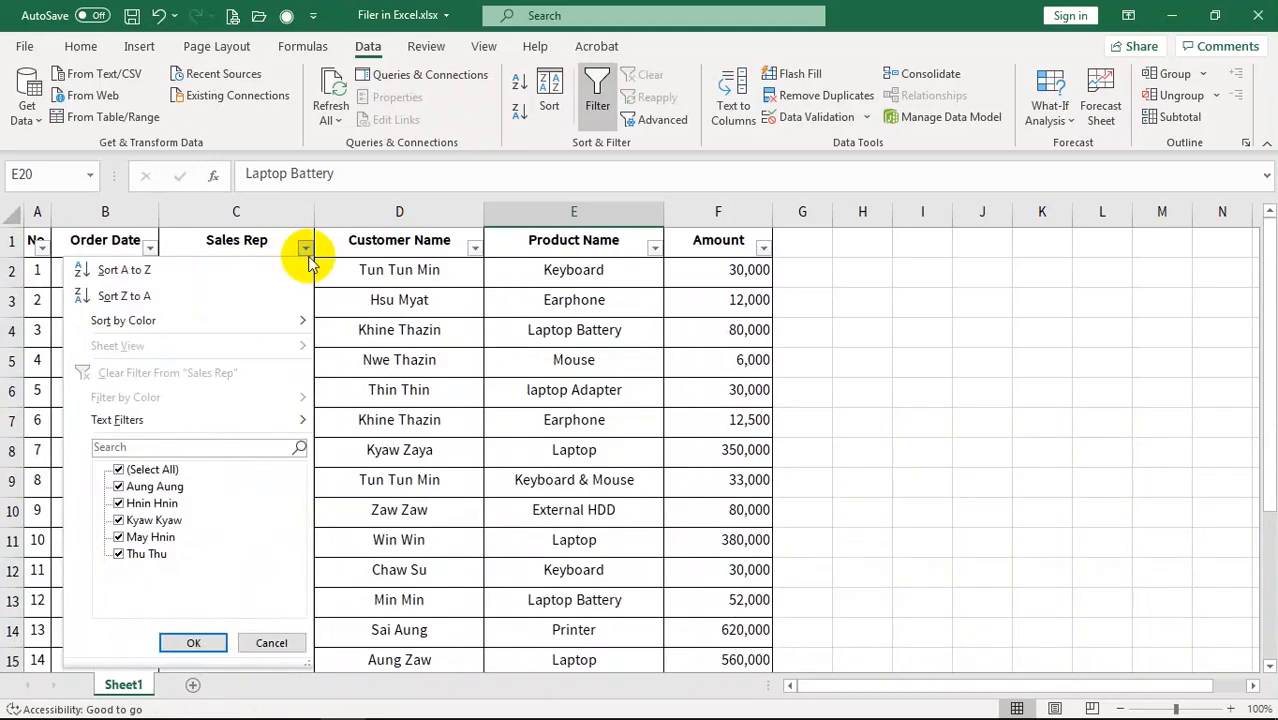
click(144, 447)
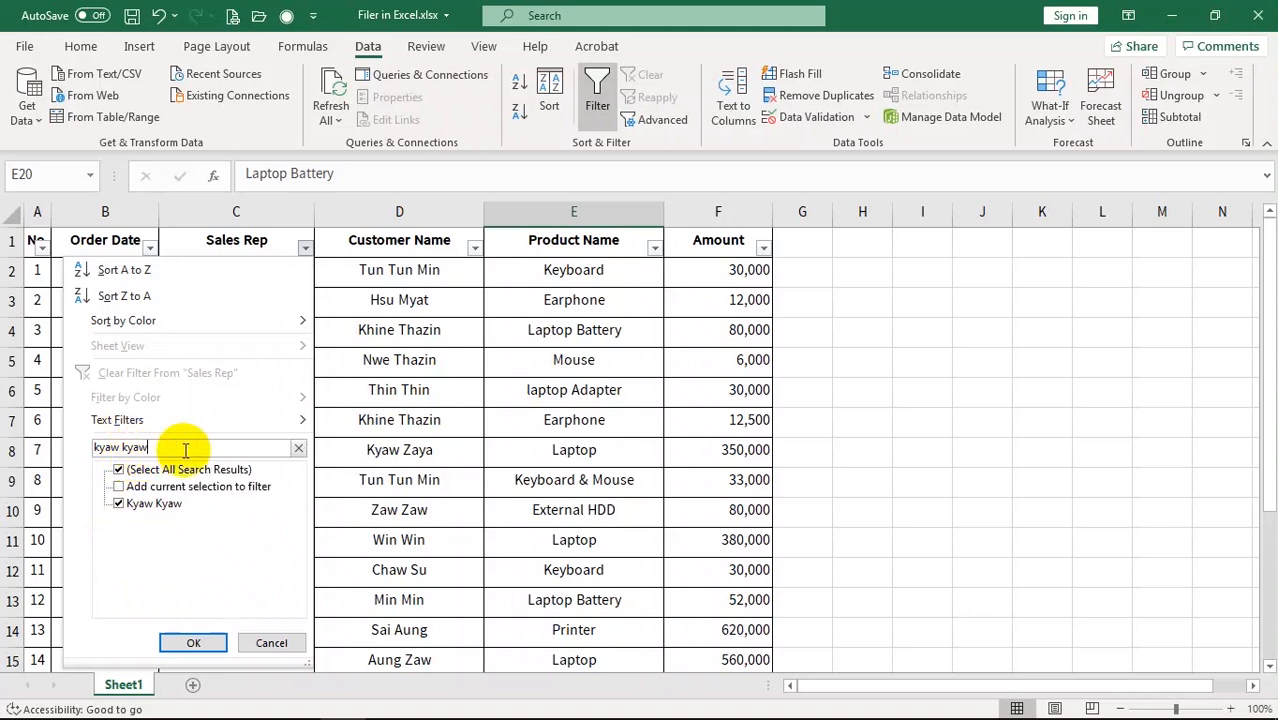
click(193, 643)
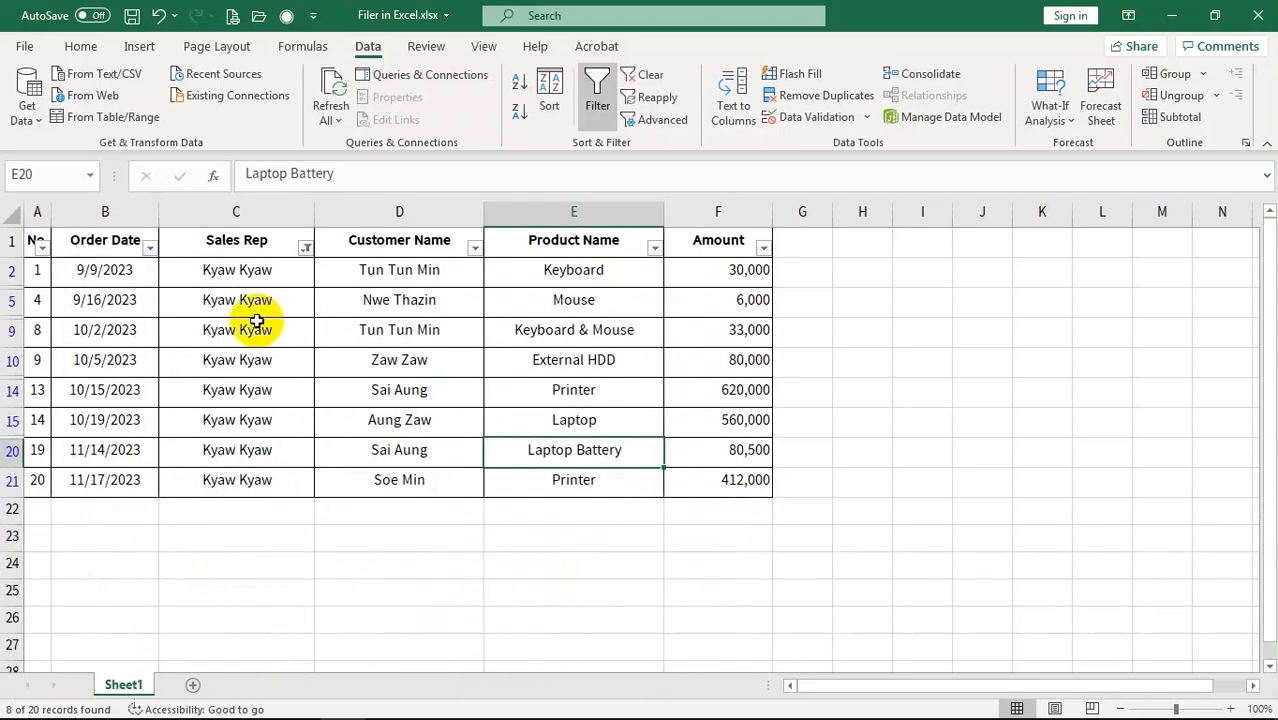
click(245, 284)
click(644, 308)
click(238, 242)
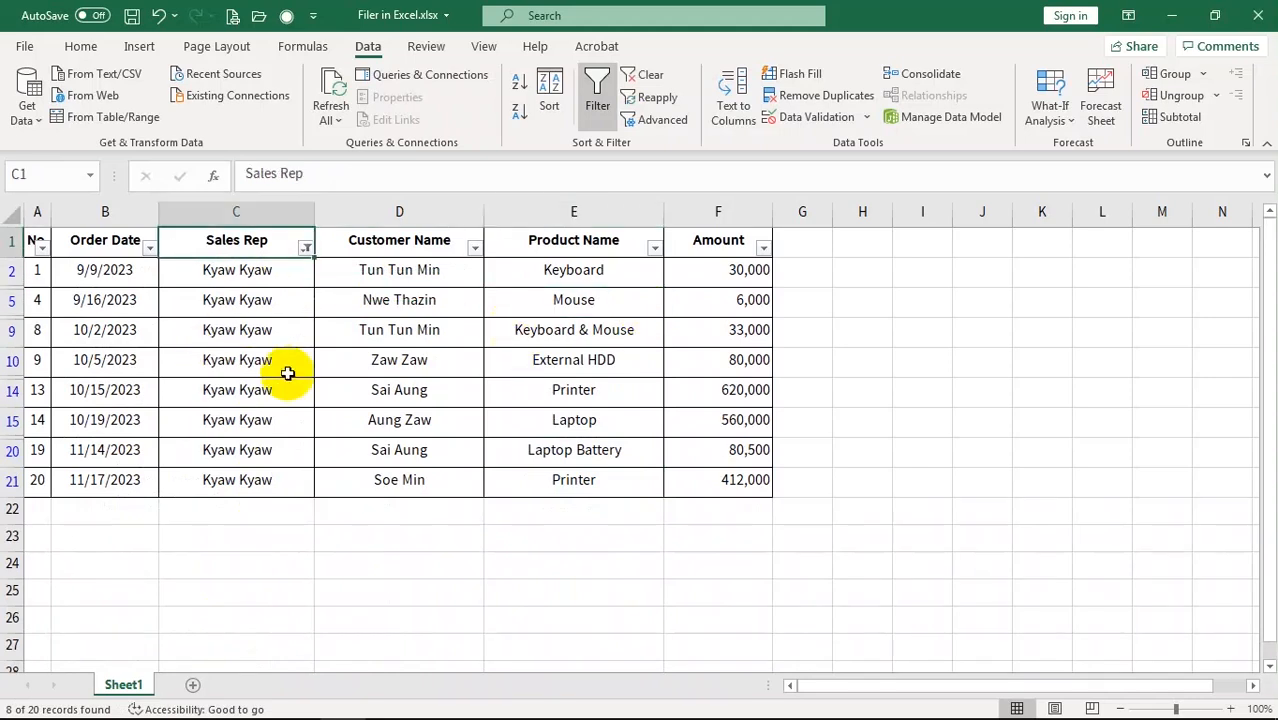
Step: Remove the name filter from the Sales Rep column
click(305, 248)
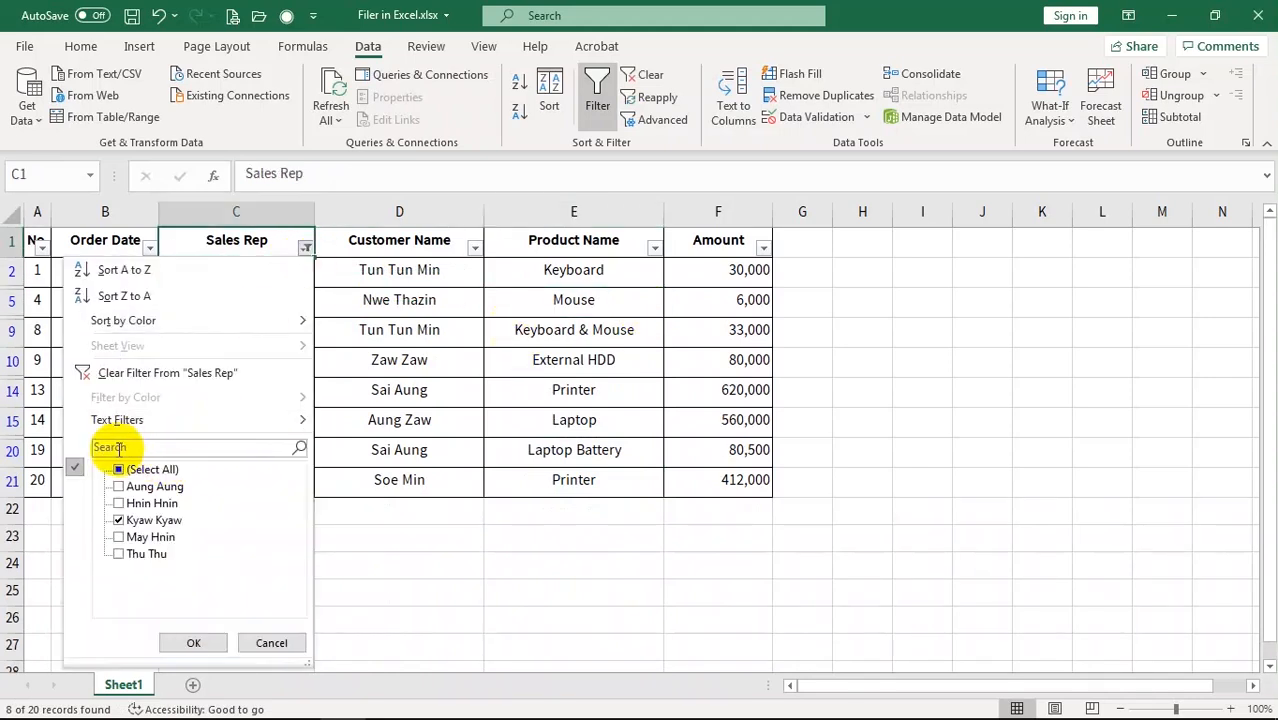
click(128, 449)
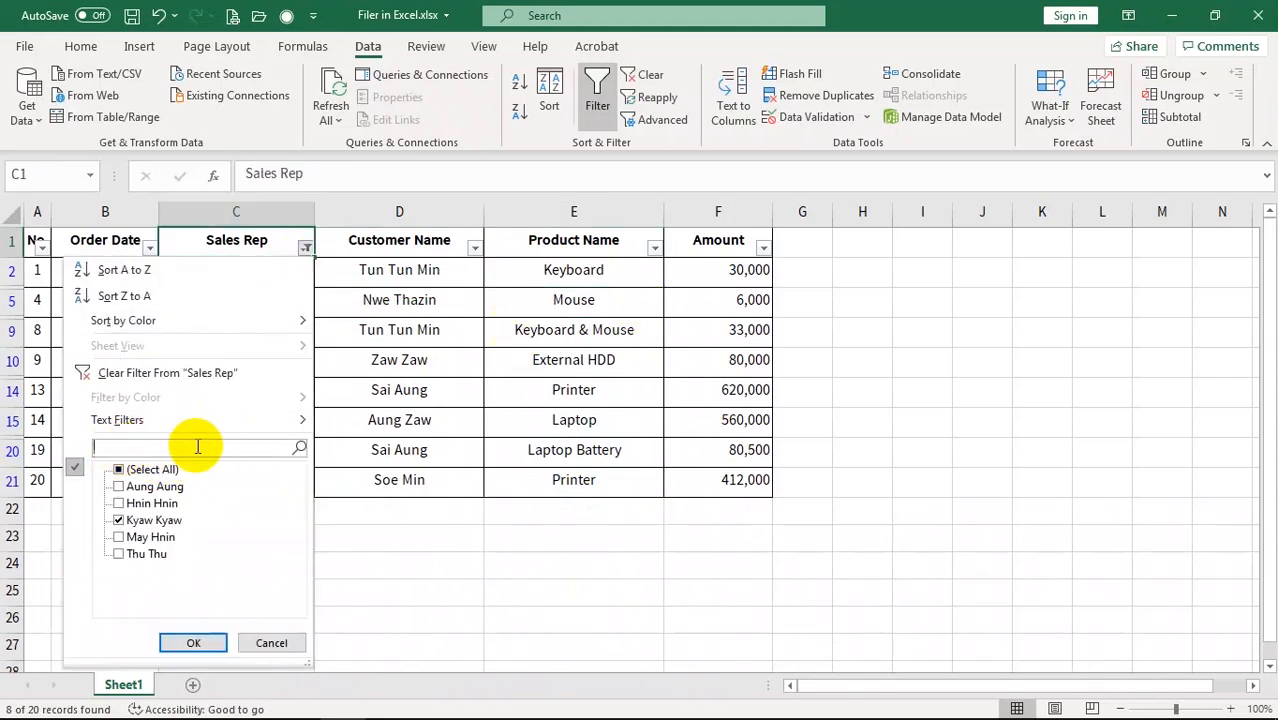
click(148, 374)
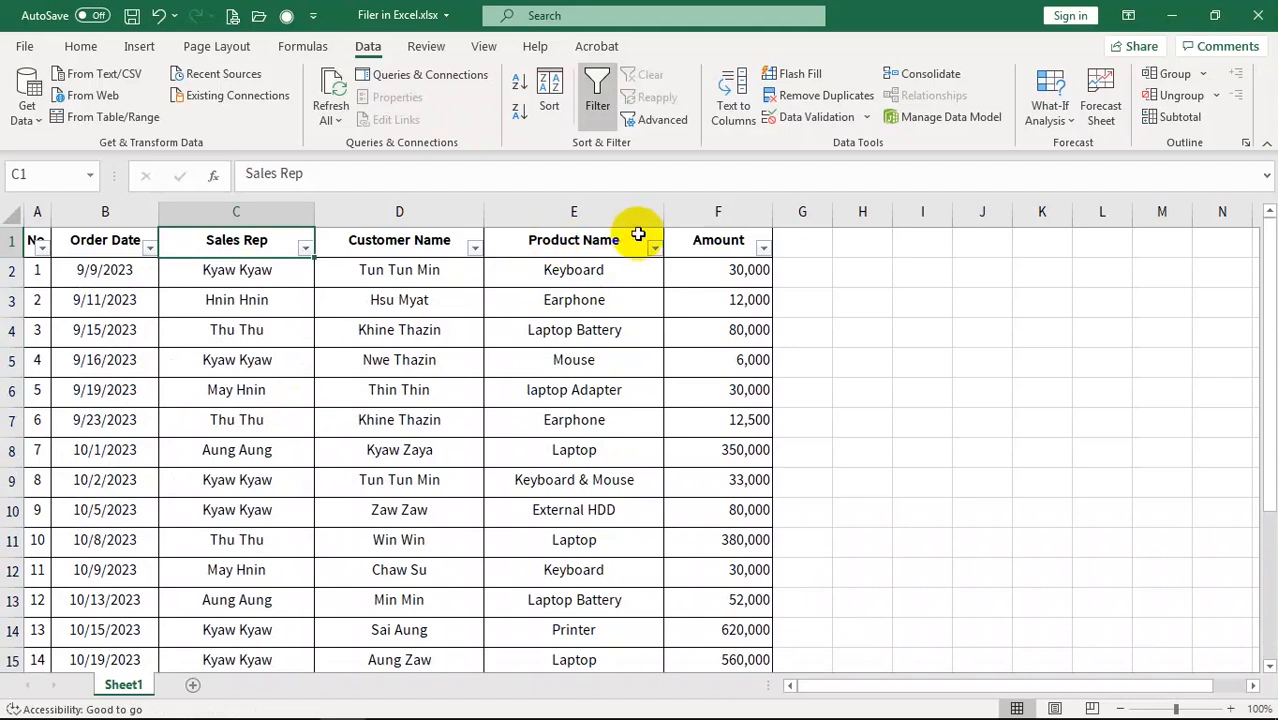
Step: Apply a text filter to the Product Name column that shows only rows equal to Laptop
click(604, 240)
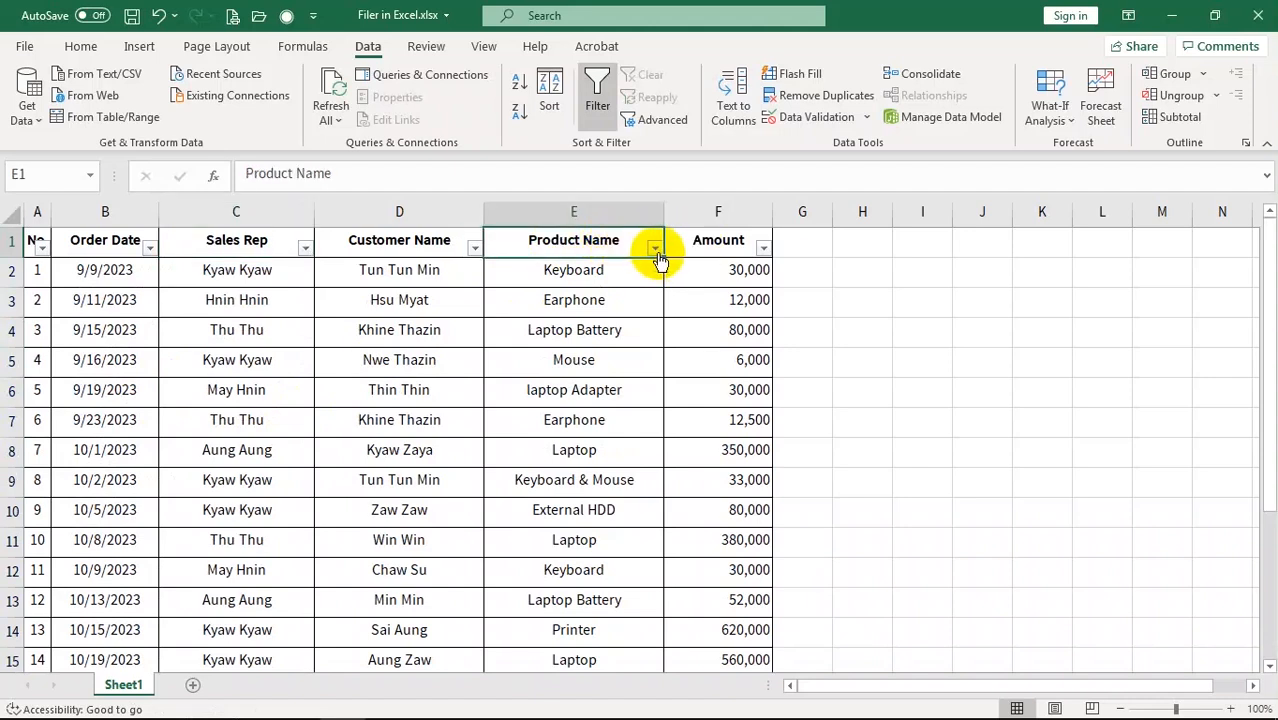
click(656, 249)
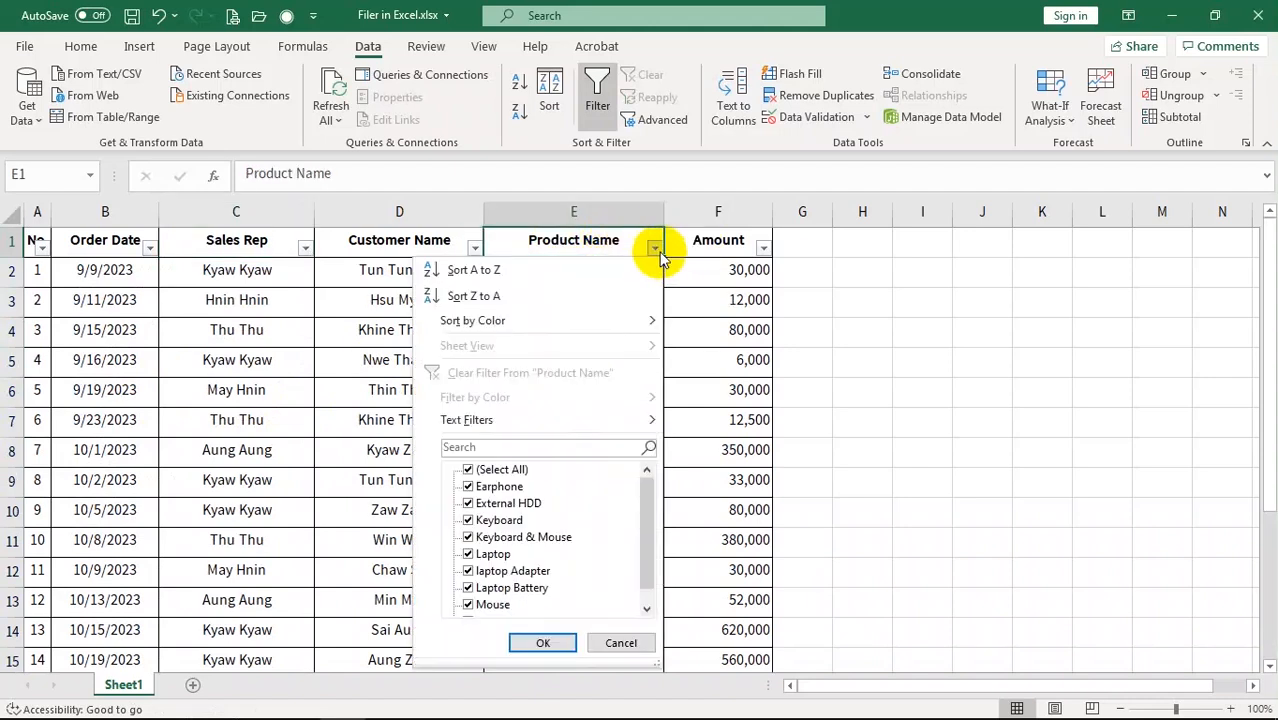
mouse_move(514, 428)
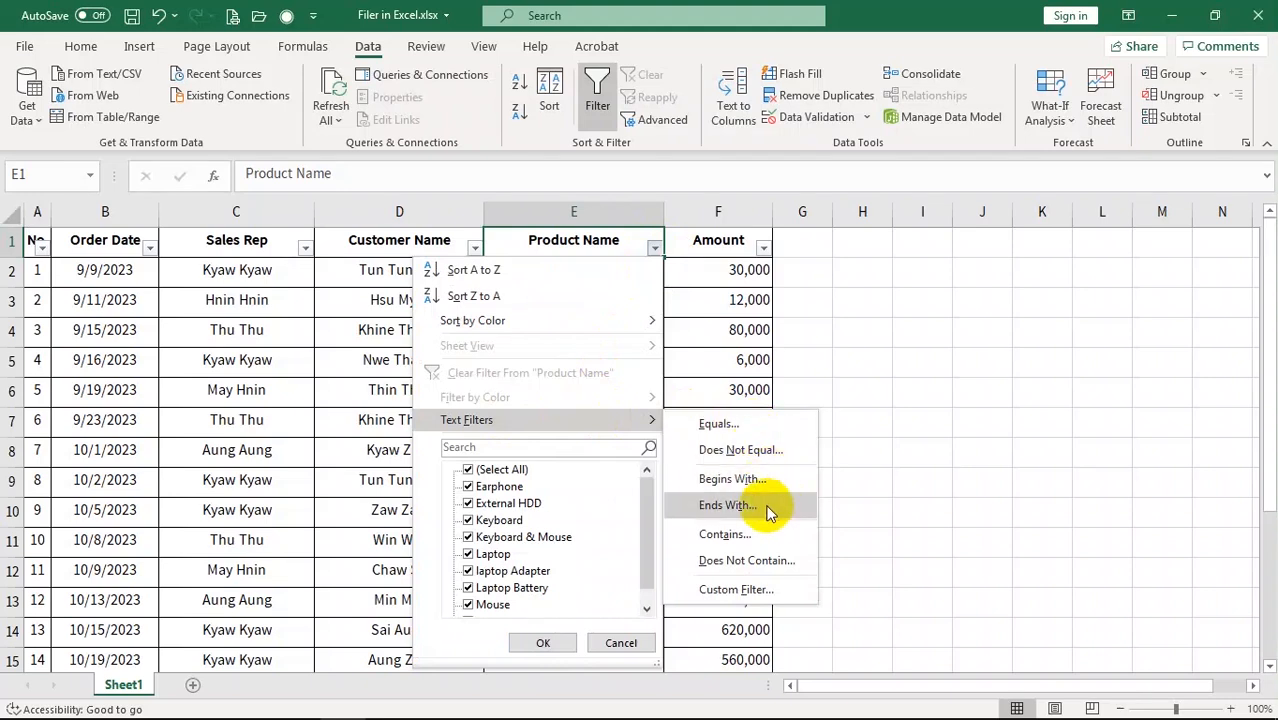
click(729, 426)
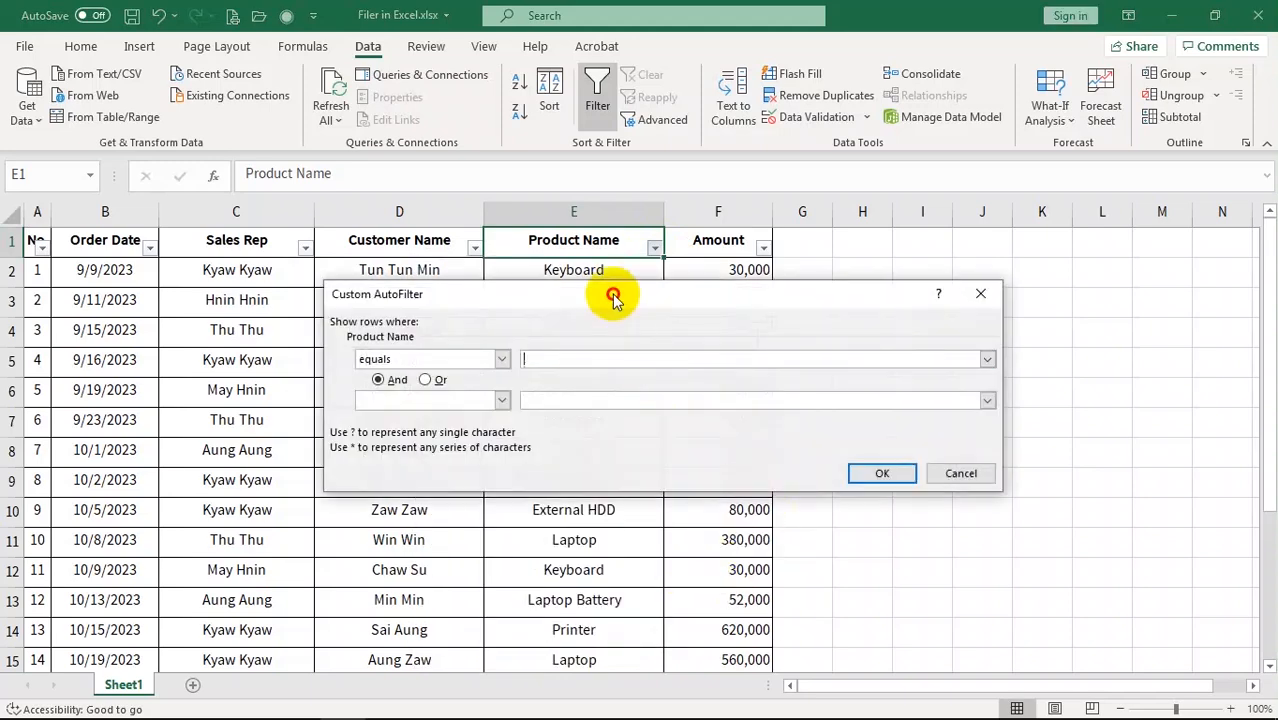
drag(608, 294, 750, 352)
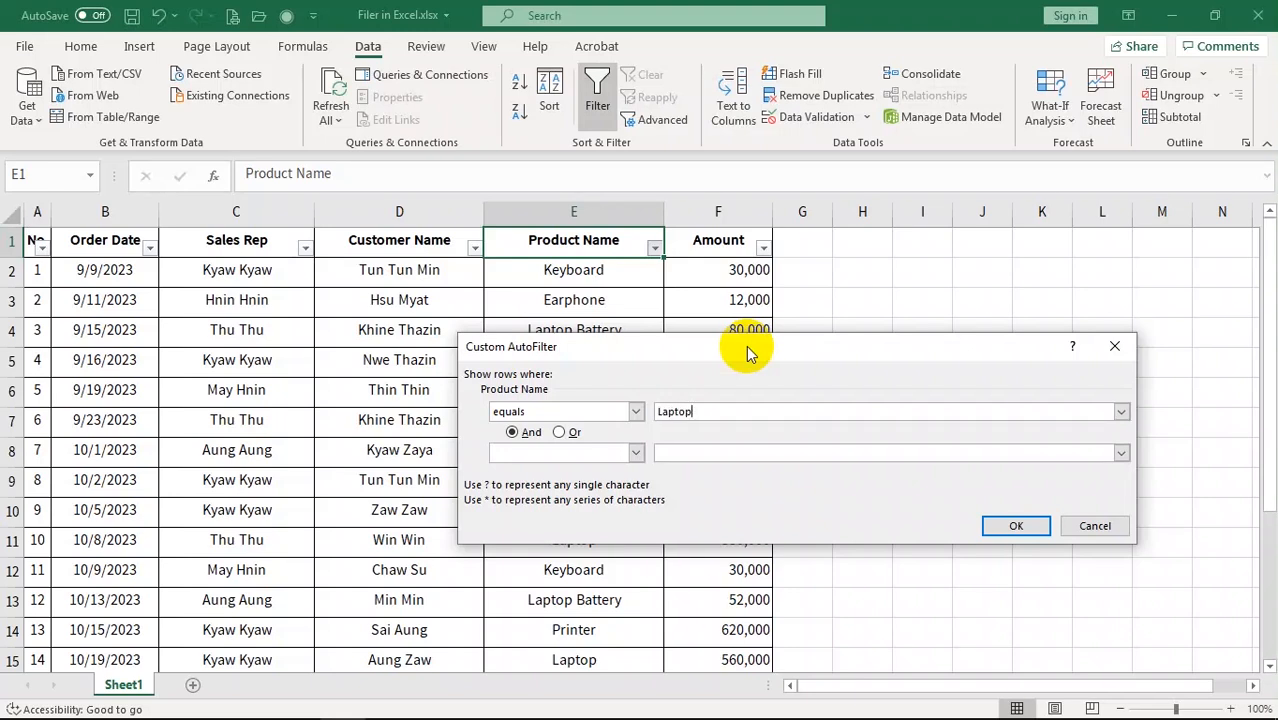
click(995, 525)
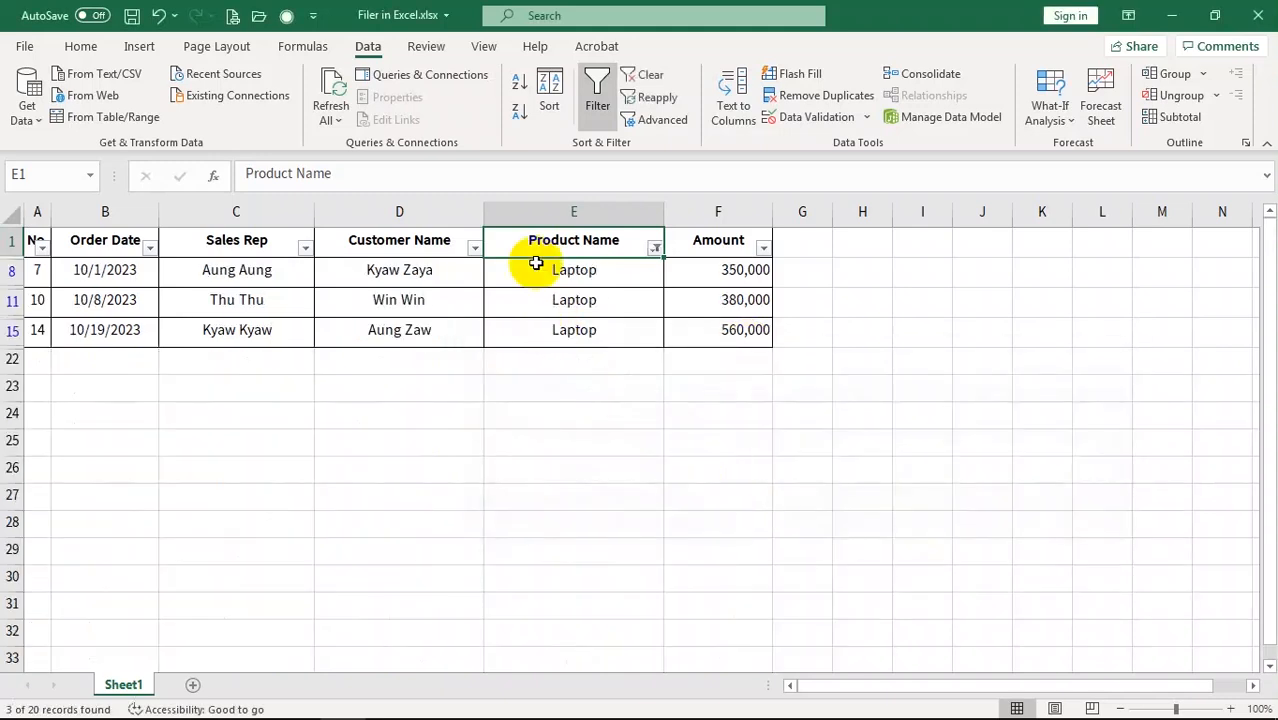
click(579, 282)
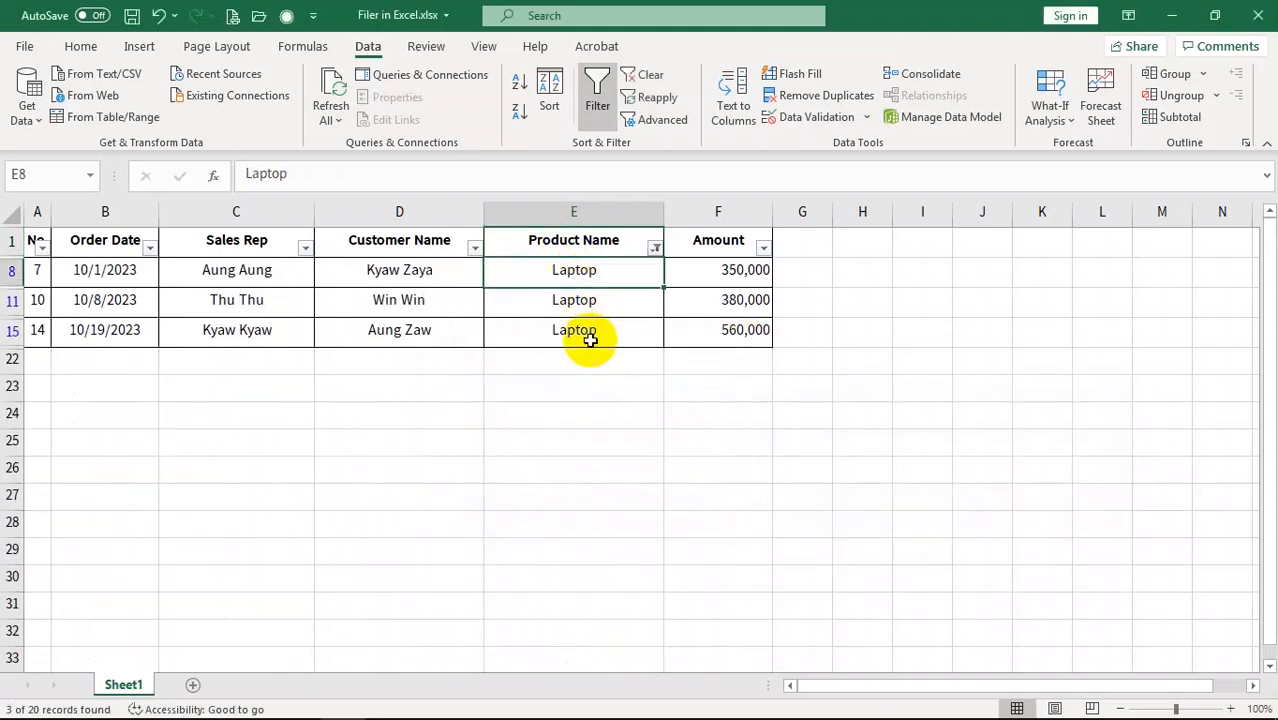
Step: Change the Product Name text filter to show only rows that do not equal Laptop
click(655, 247)
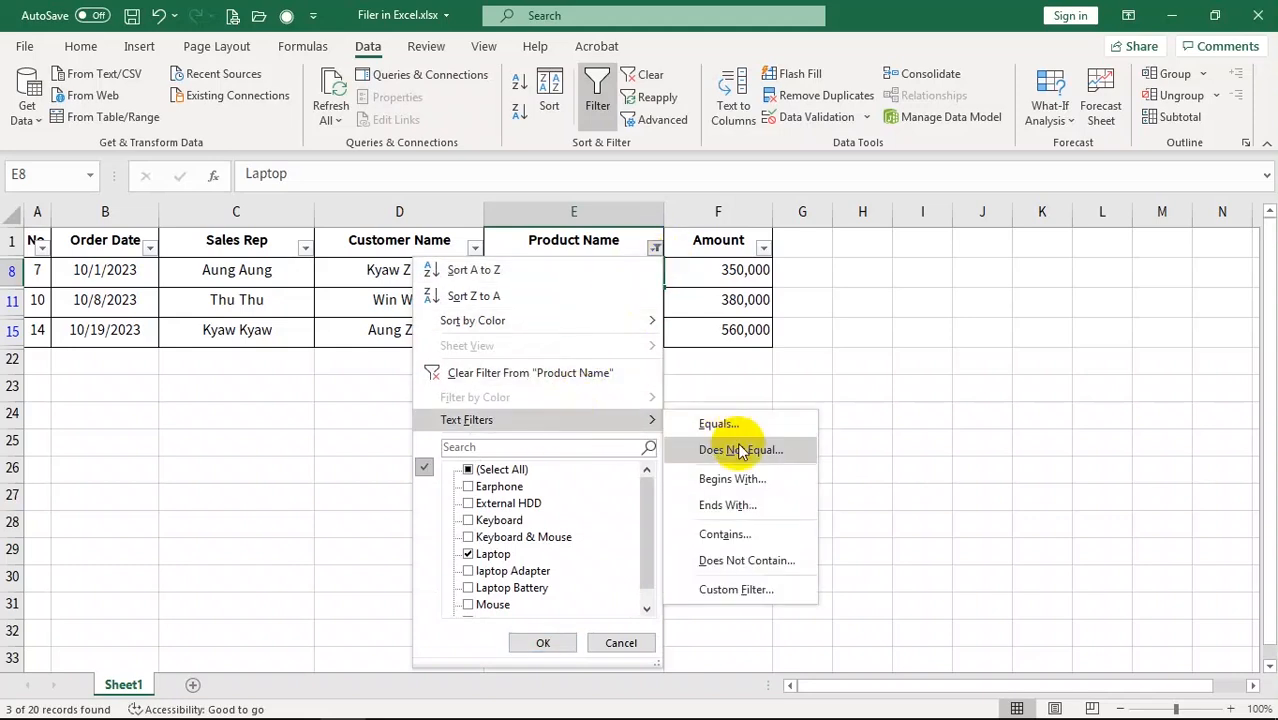
click(737, 452)
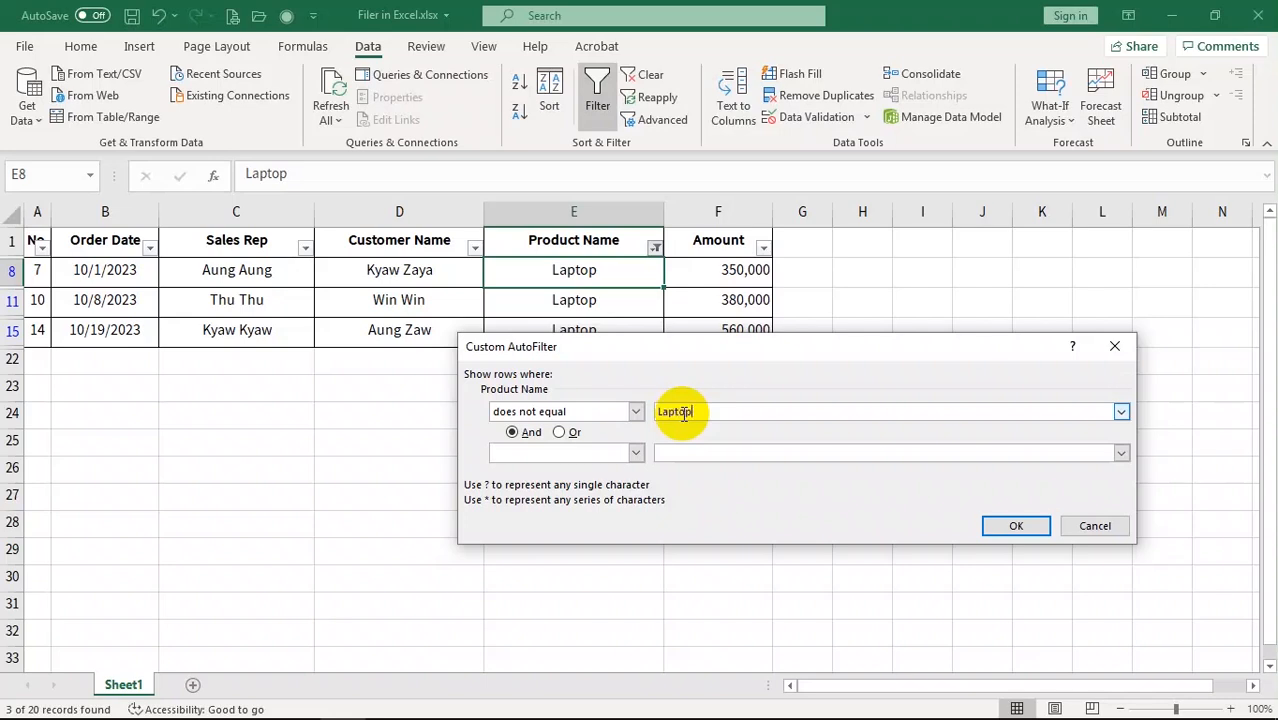
text(Laptop)
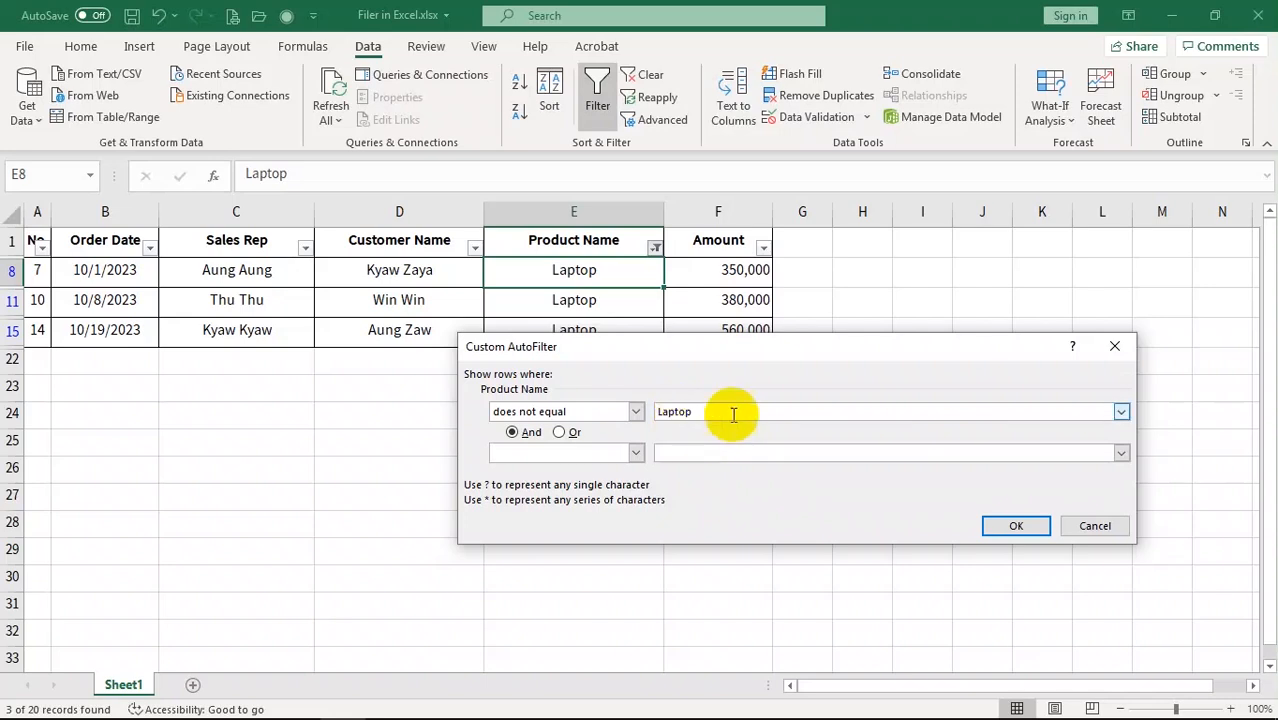
click(985, 528)
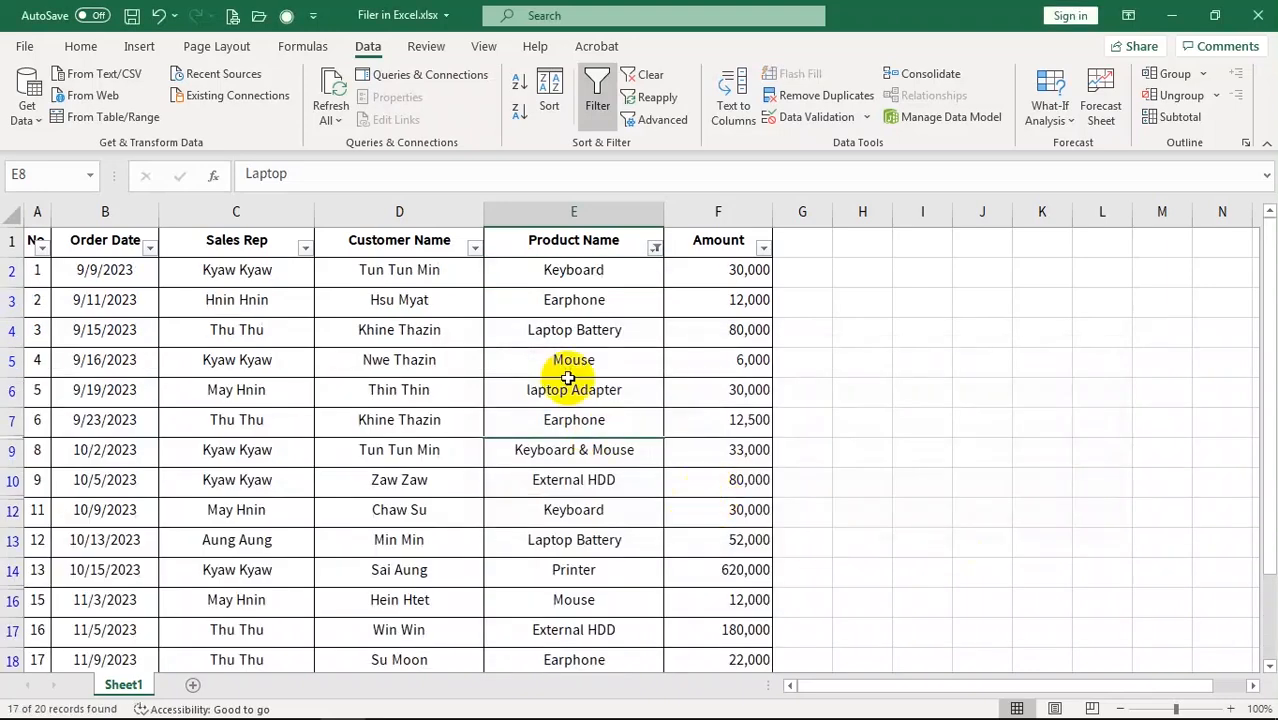
Step: Review the Product Name entries of the filtered orders from the first row to the last
click(568, 278)
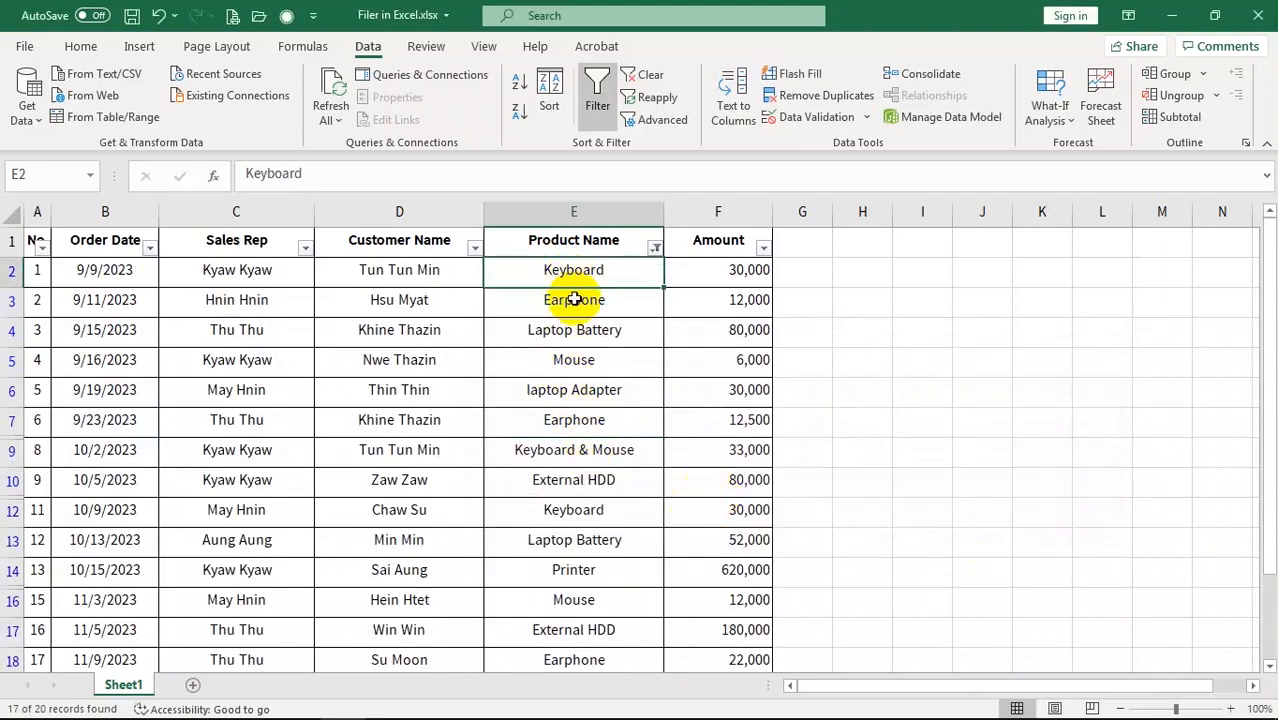
click(575, 303)
click(579, 384)
click(584, 425)
scroll(595, 483, down, 3)
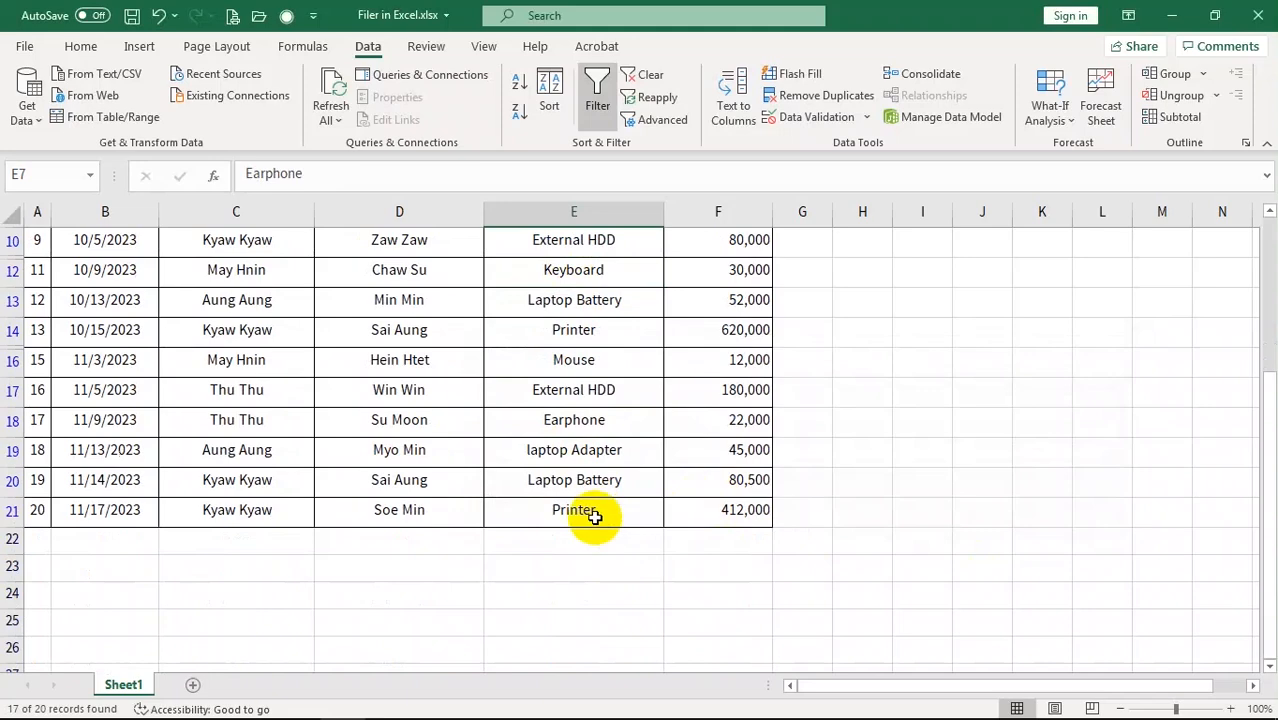
click(582, 508)
scroll(585, 530, up, 2)
click(555, 510)
scroll(585, 370, up, 1)
click(576, 292)
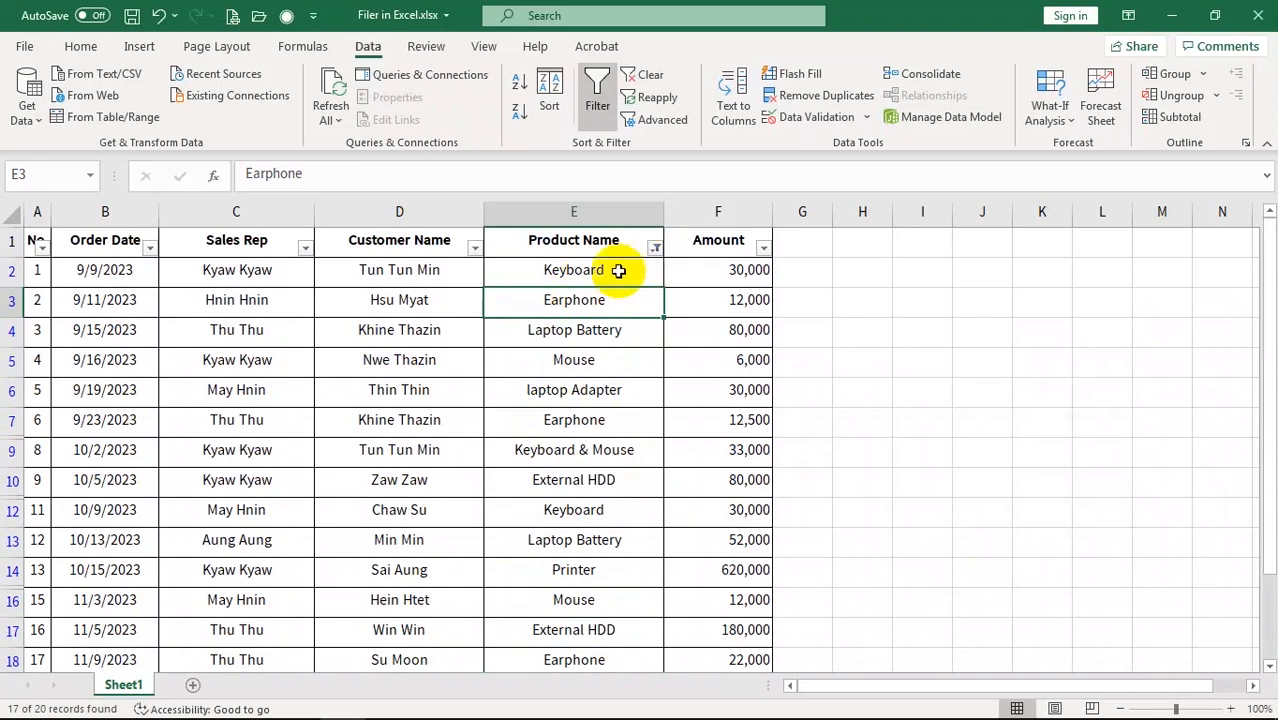
key(Down)
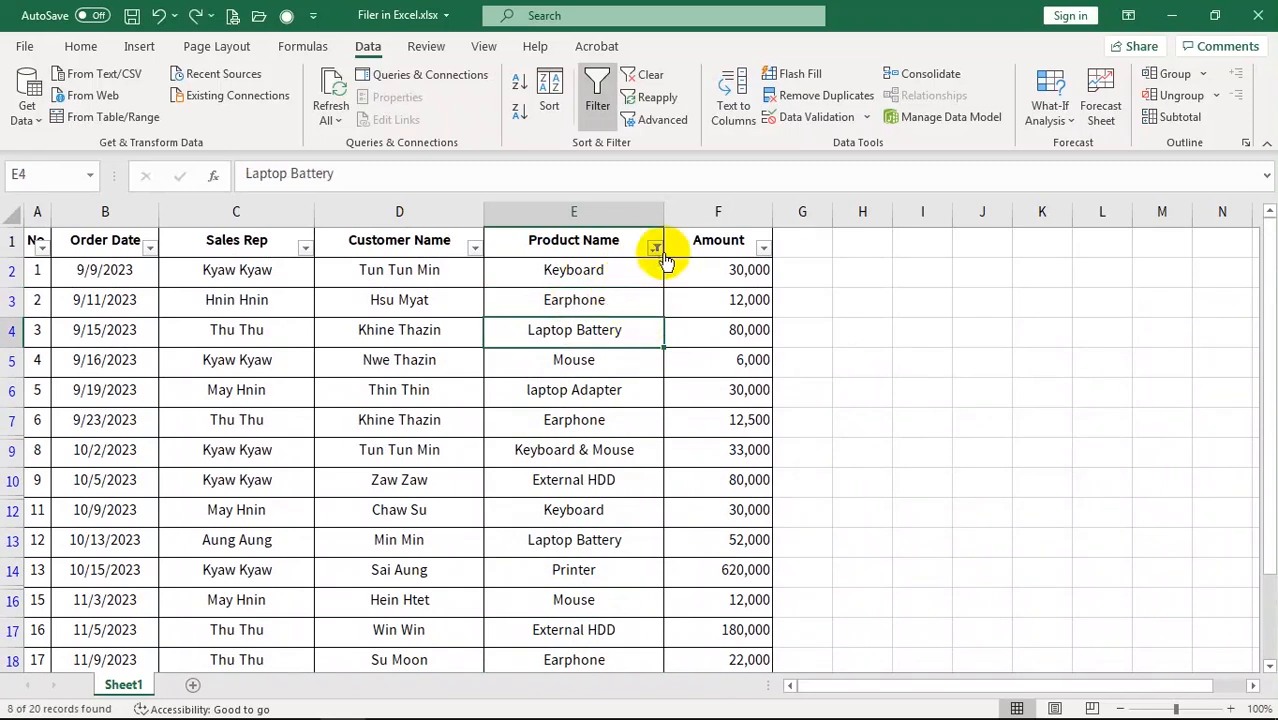
Step: Change the Product Name text filter to show only rows that begin with L
click(655, 249)
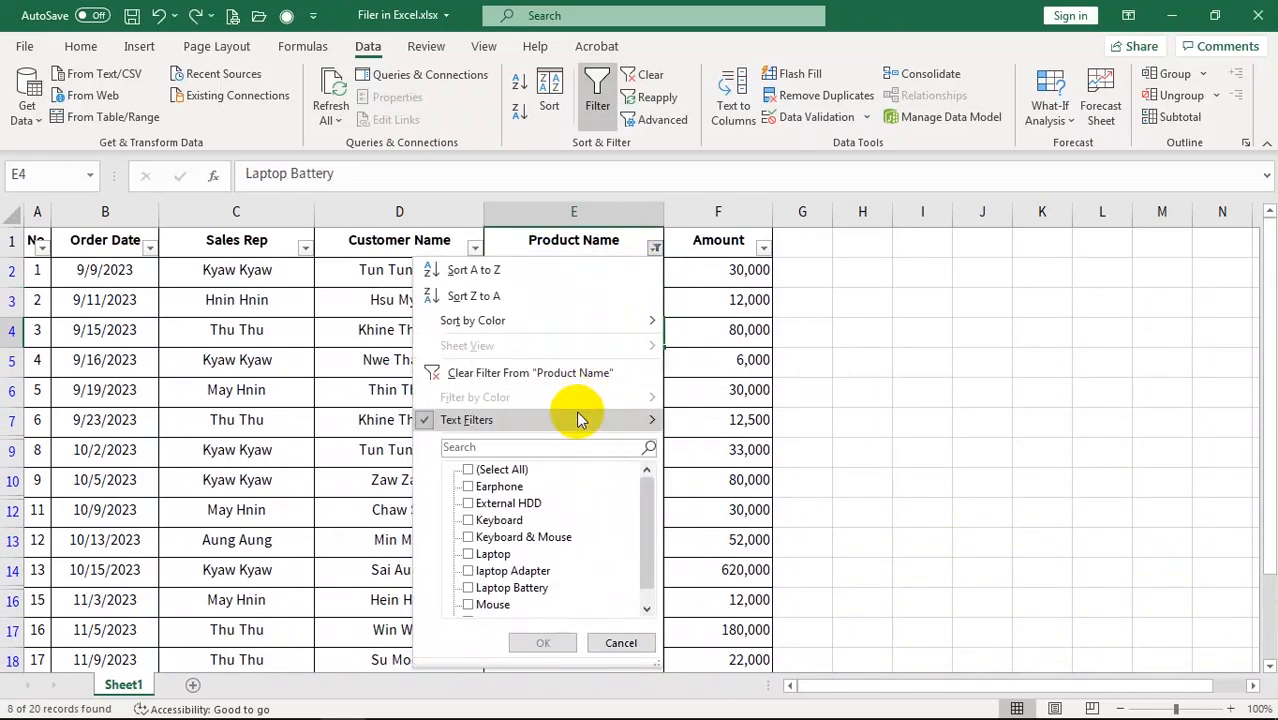
mouse_move(578, 414)
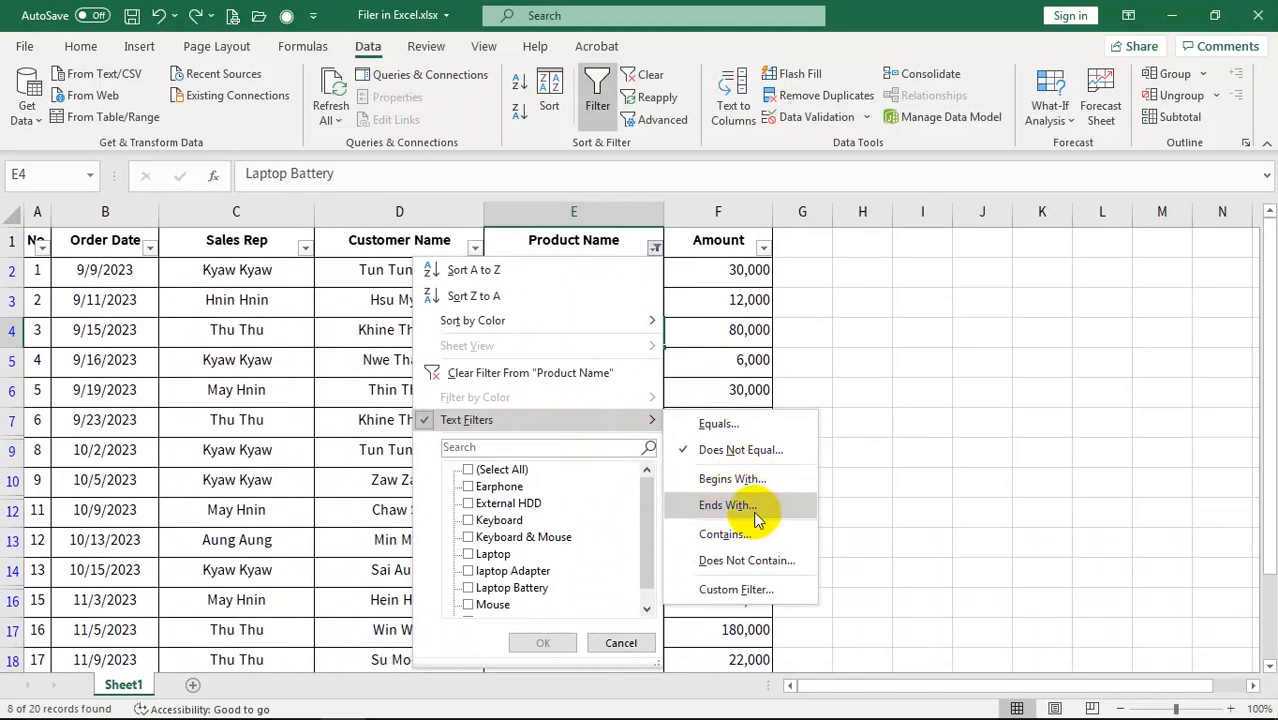
click(762, 481)
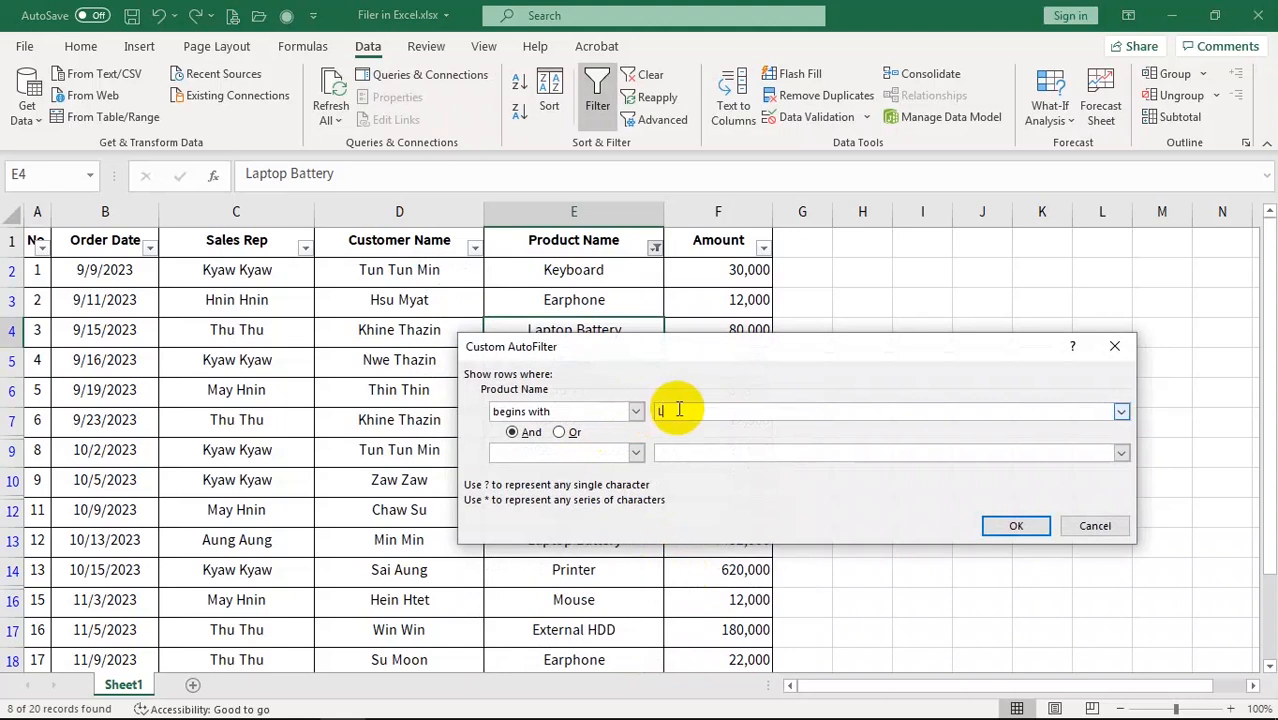
text(L)
click(1020, 527)
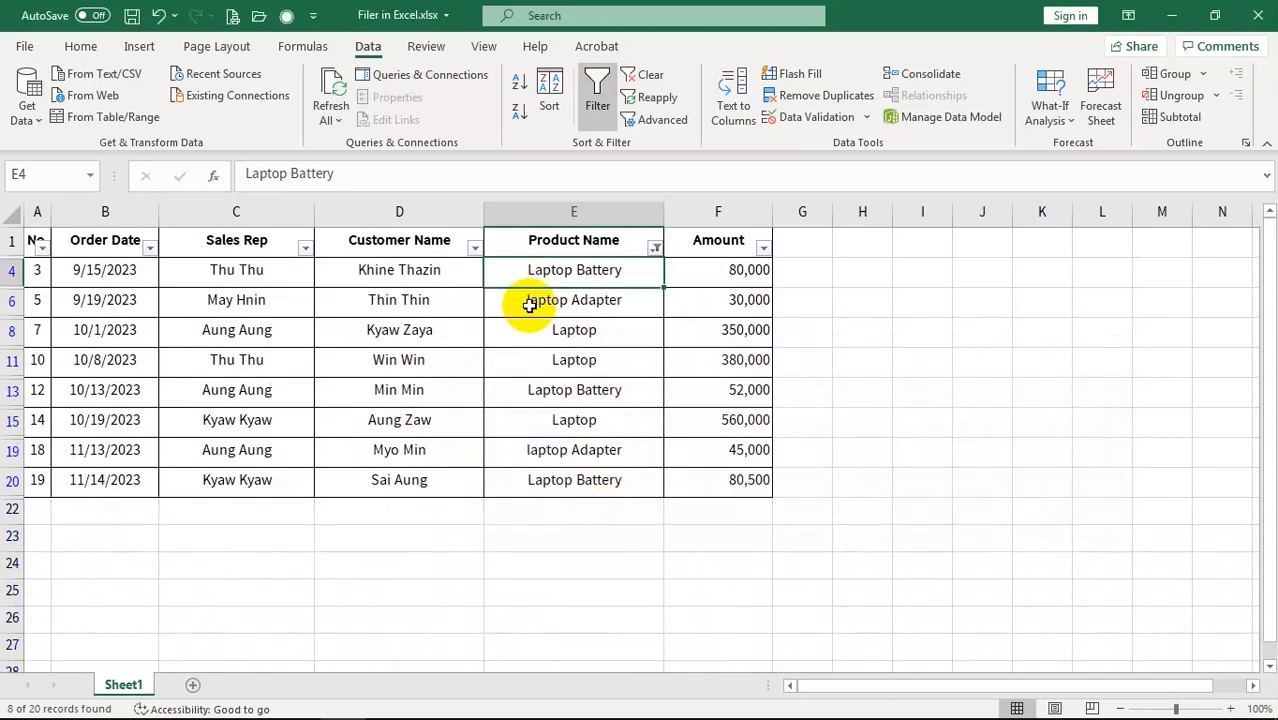
Step: Check the filtered product names, and clear the filter from the Product Name column
click(540, 490)
click(558, 450)
click(563, 421)
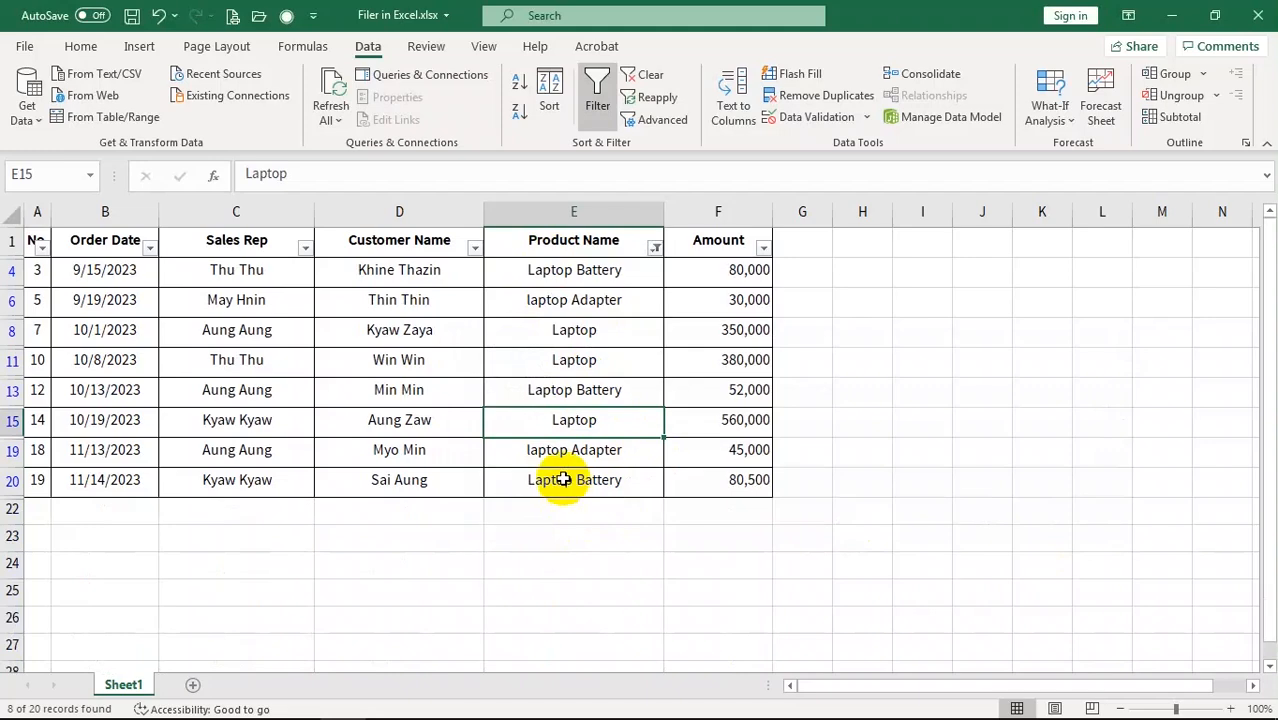
click(655, 247)
click(508, 370)
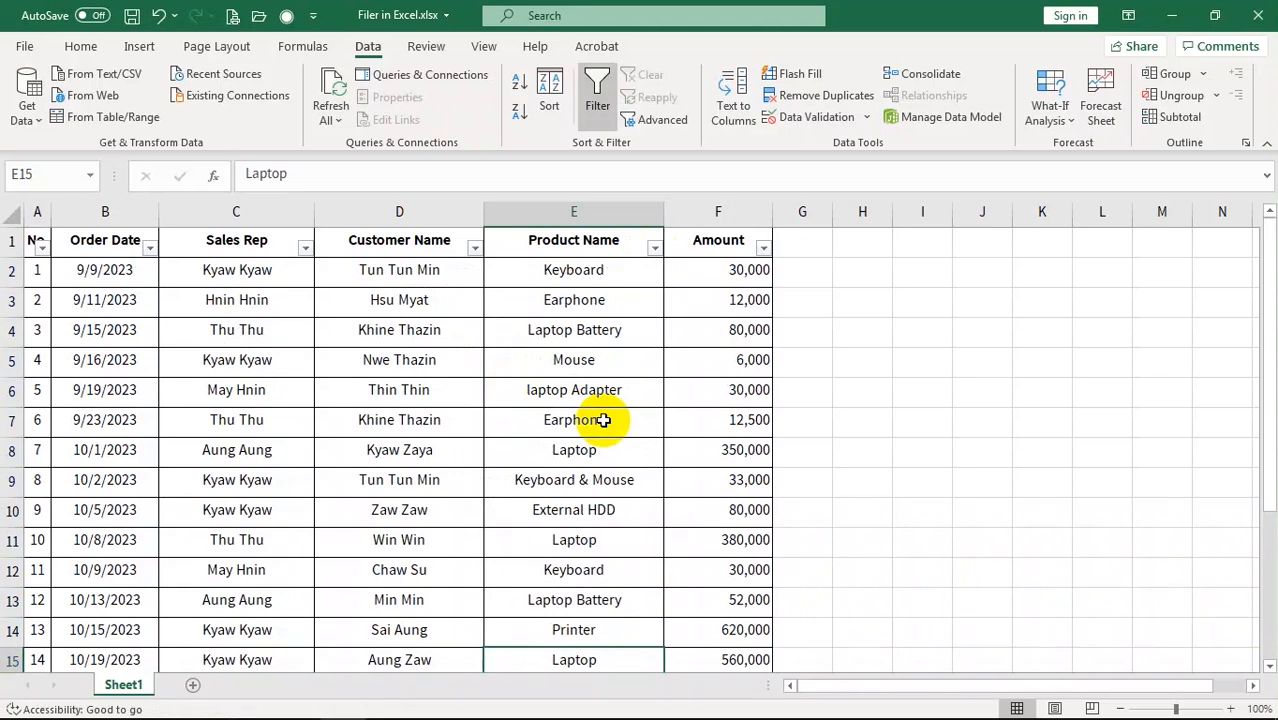
Step: Compare the number filter options of the Amount column with the text filter options of the Product Name column
click(728, 236)
click(764, 249)
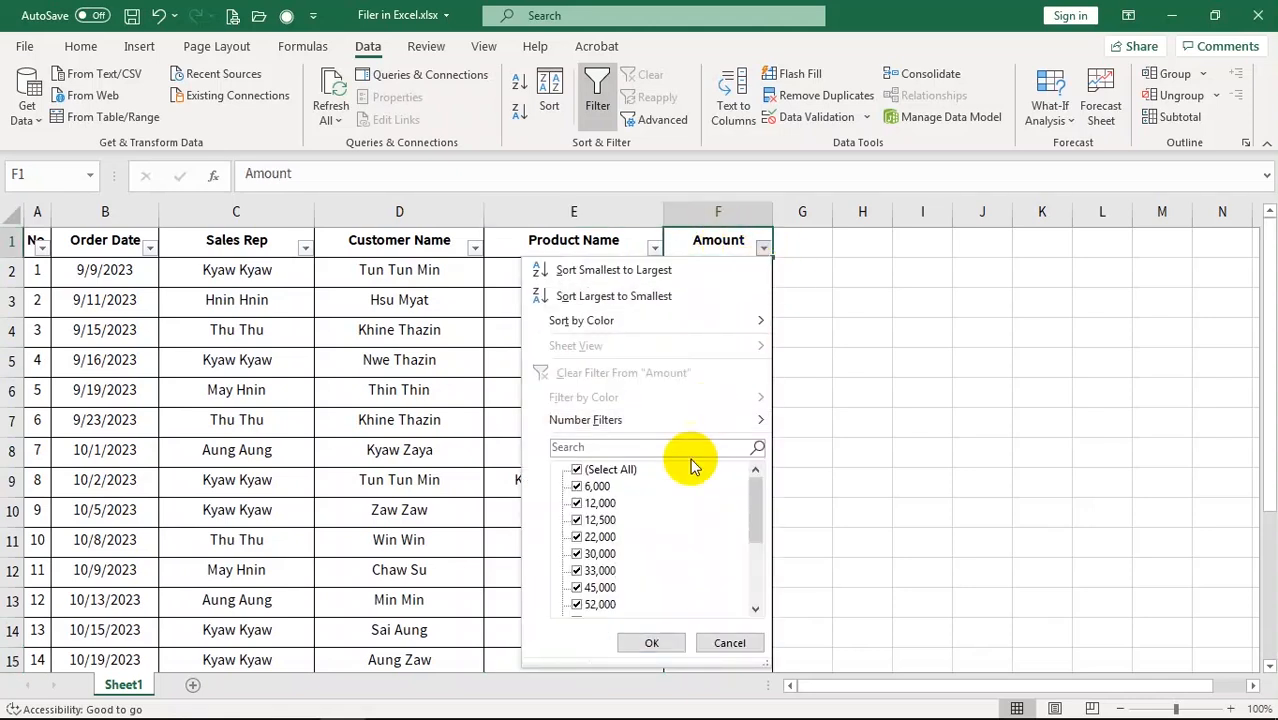
mouse_move(604, 421)
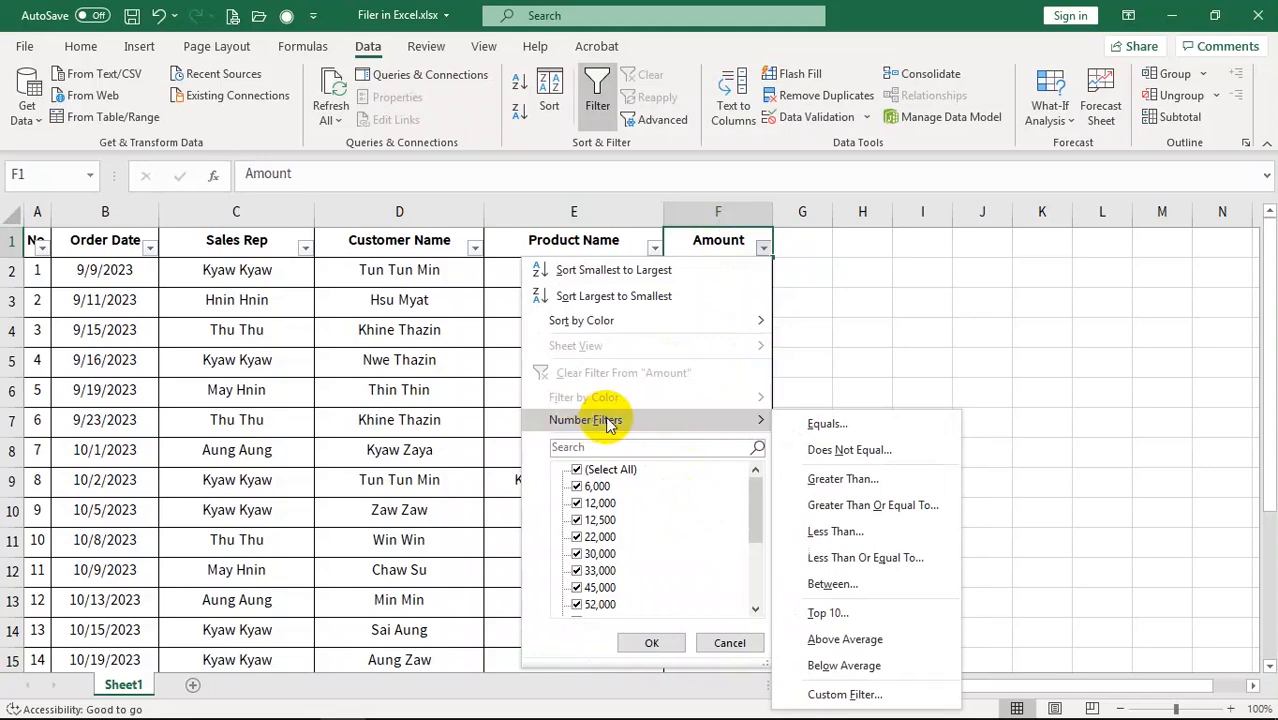
click(693, 240)
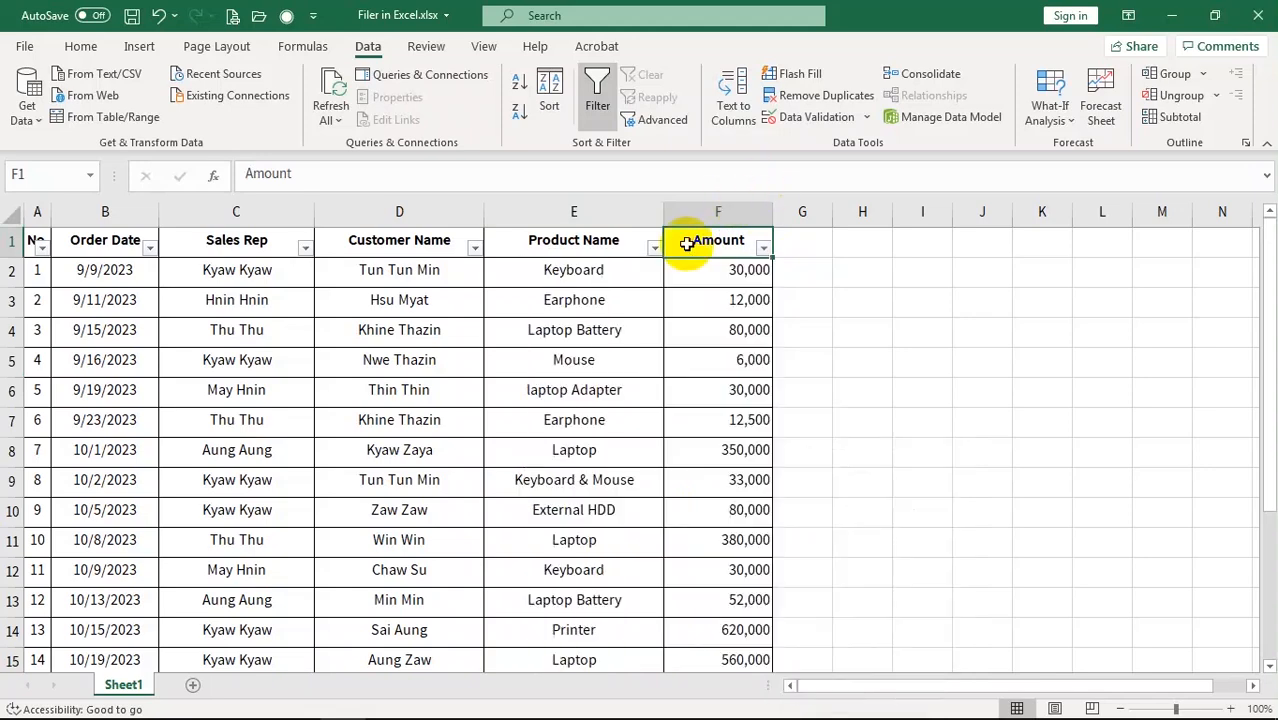
click(545, 248)
click(653, 248)
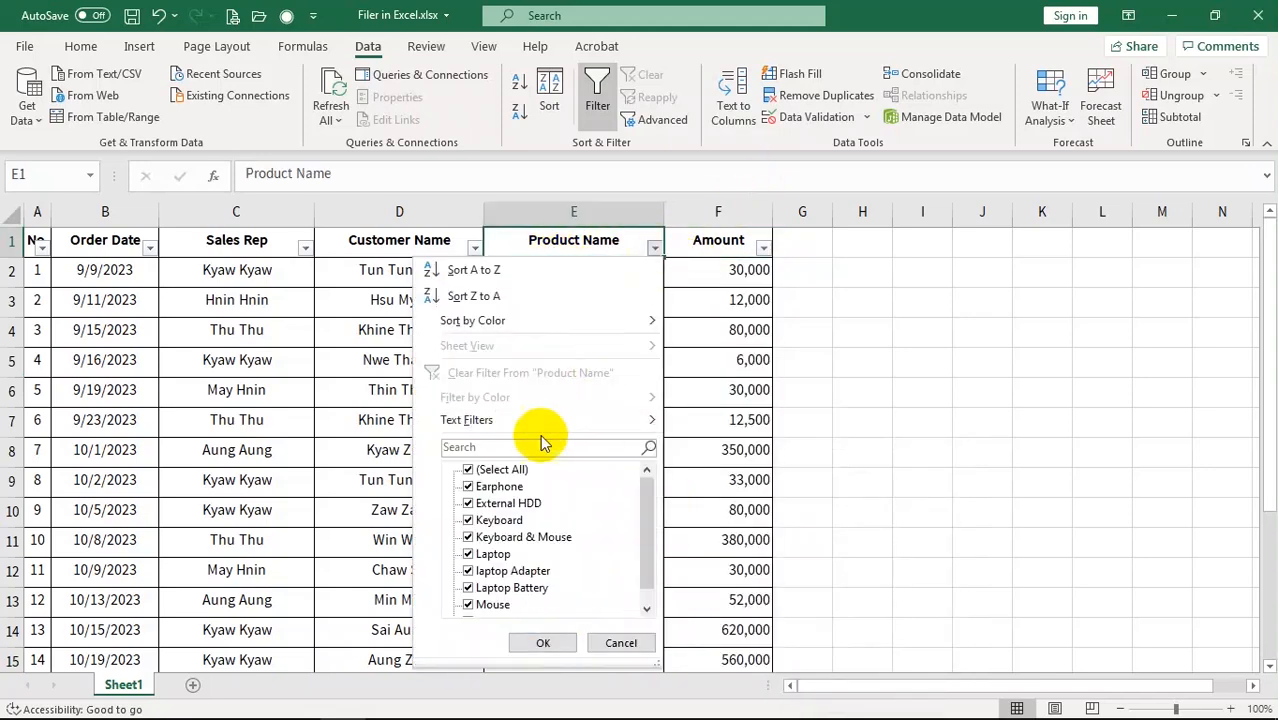
mouse_move(512, 426)
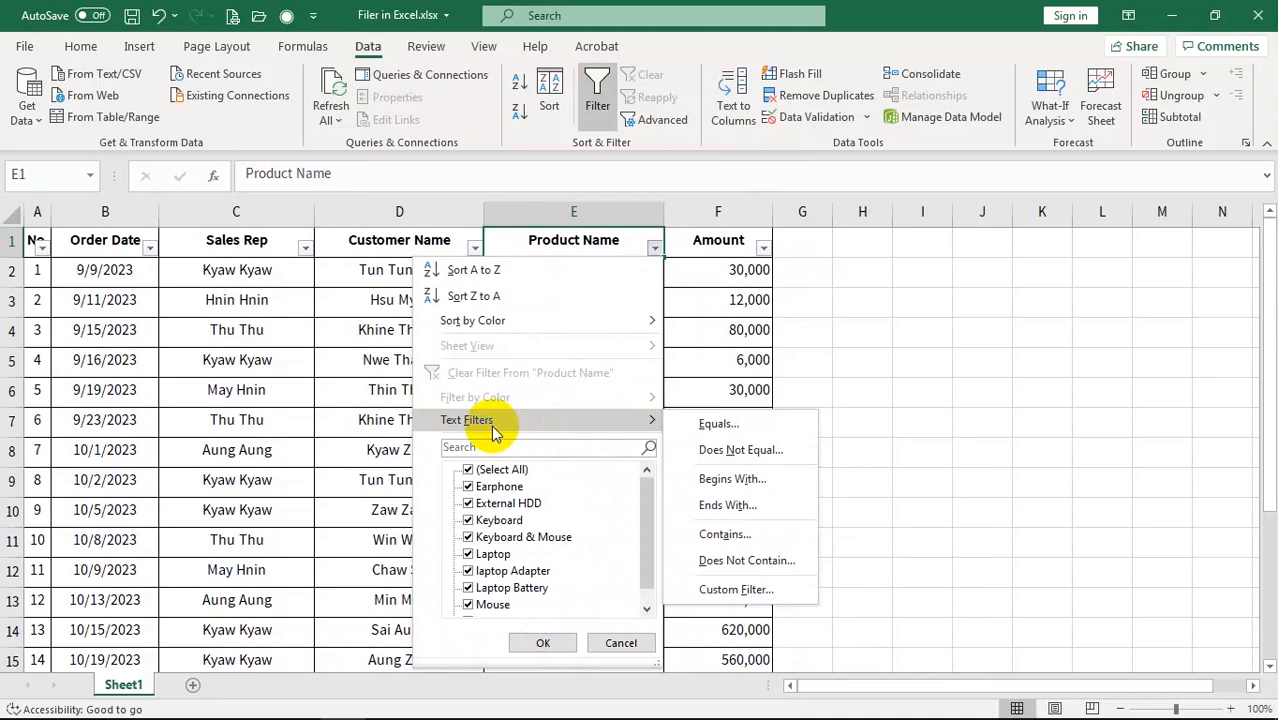
click(745, 240)
click(740, 240)
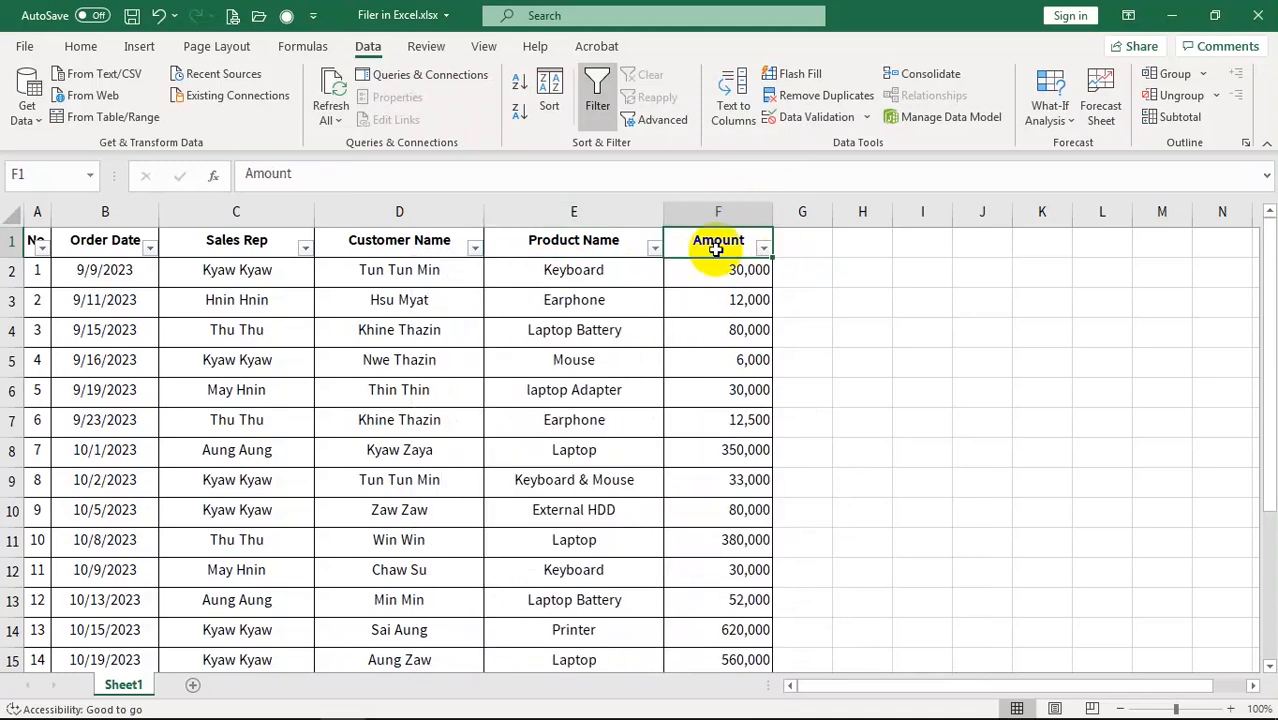
Step: Filter the Amount column to values greater than or equal to 30000, and review the filtered amounts through the last row
click(763, 248)
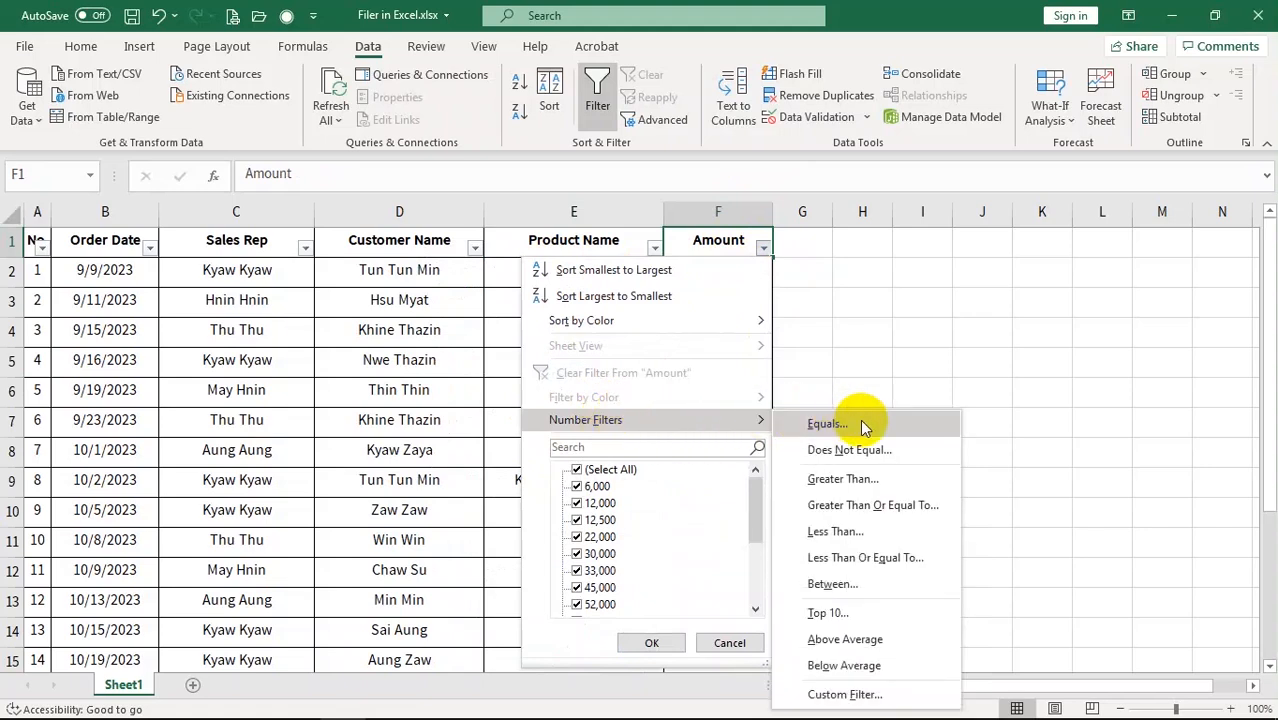
click(872, 505)
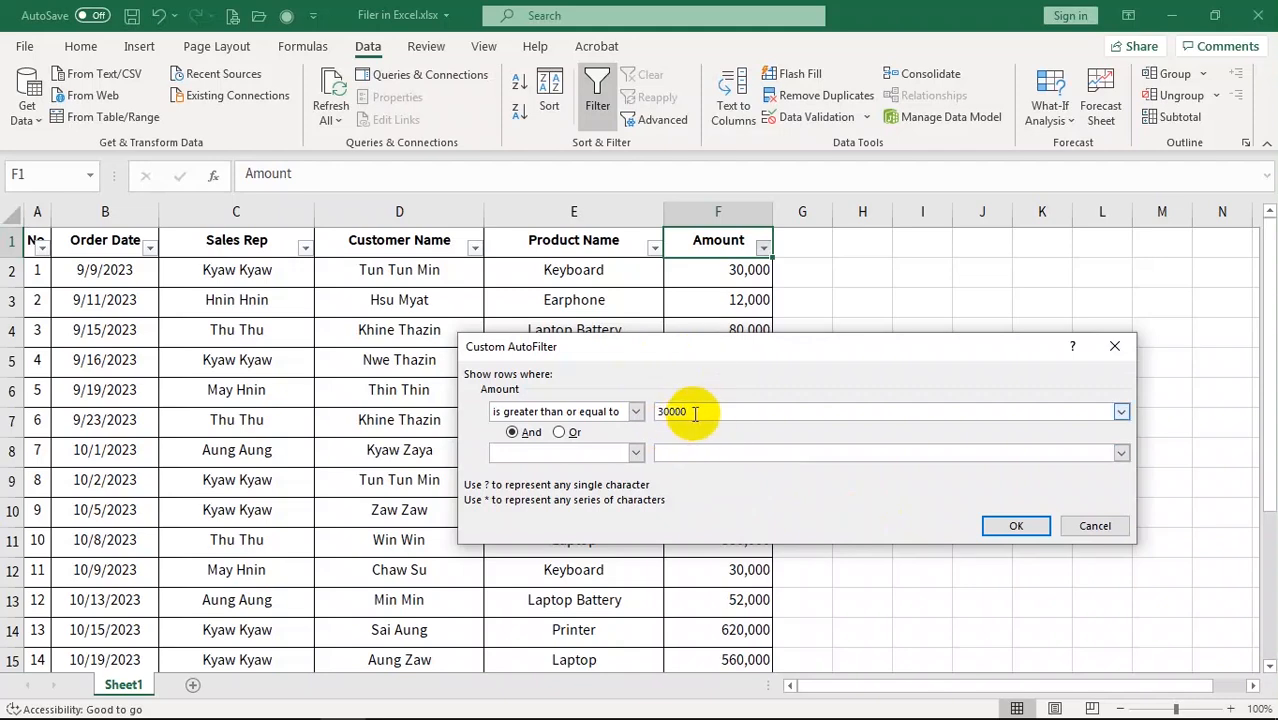
click(1012, 526)
click(710, 360)
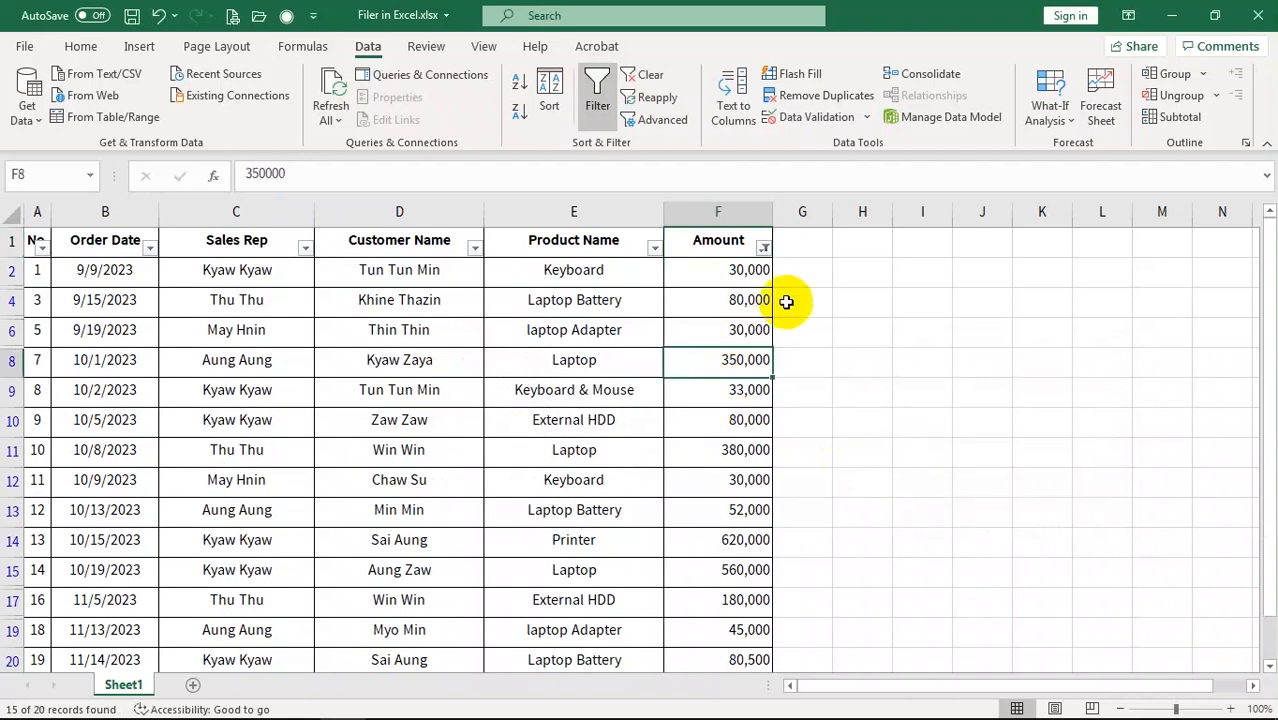
click(748, 274)
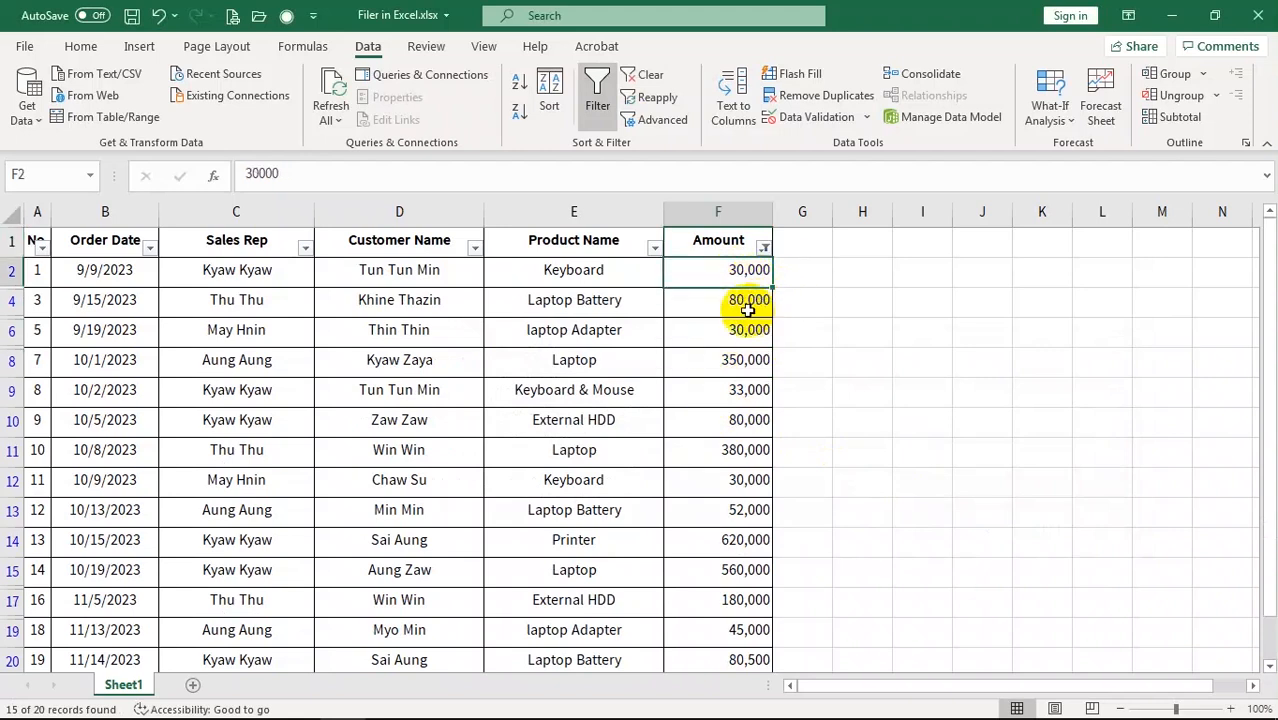
click(732, 309)
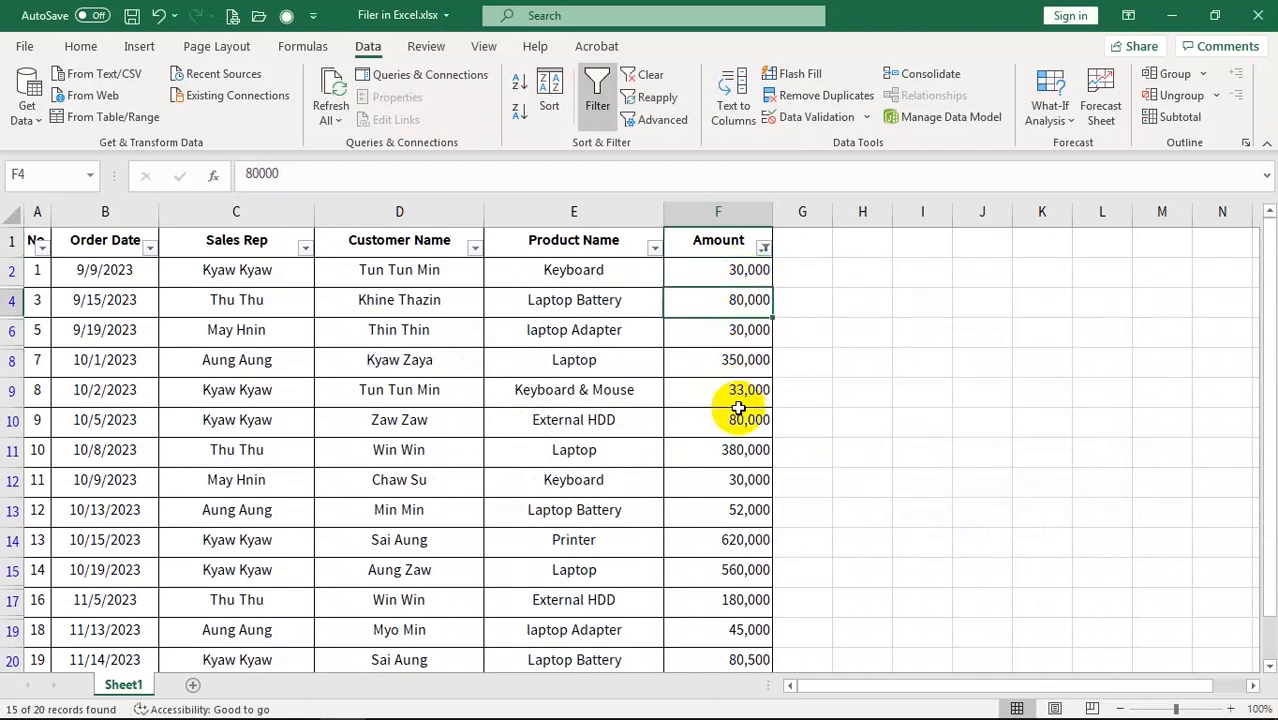
scroll(753, 519, down, 2)
click(745, 570)
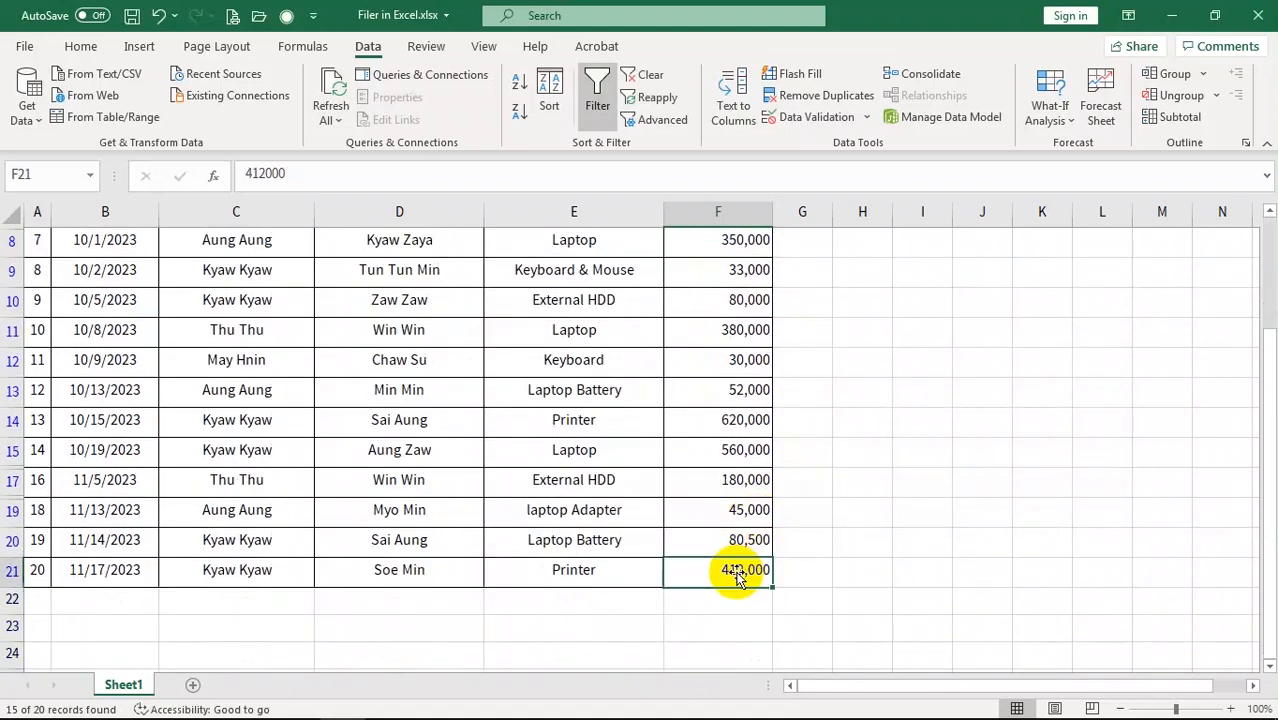
scroll(740, 423, up, 2)
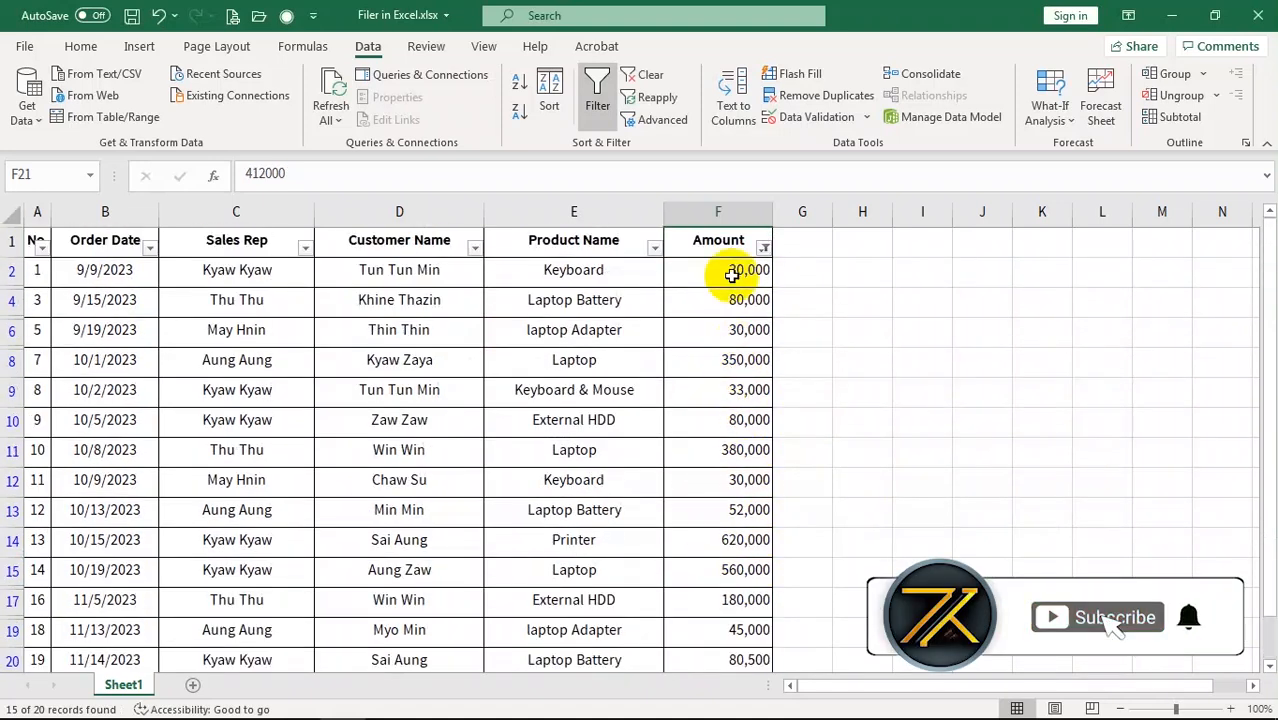
Step: Change the Amount number filter to values less than or equal to 30000, and check the filtered amounts
click(764, 248)
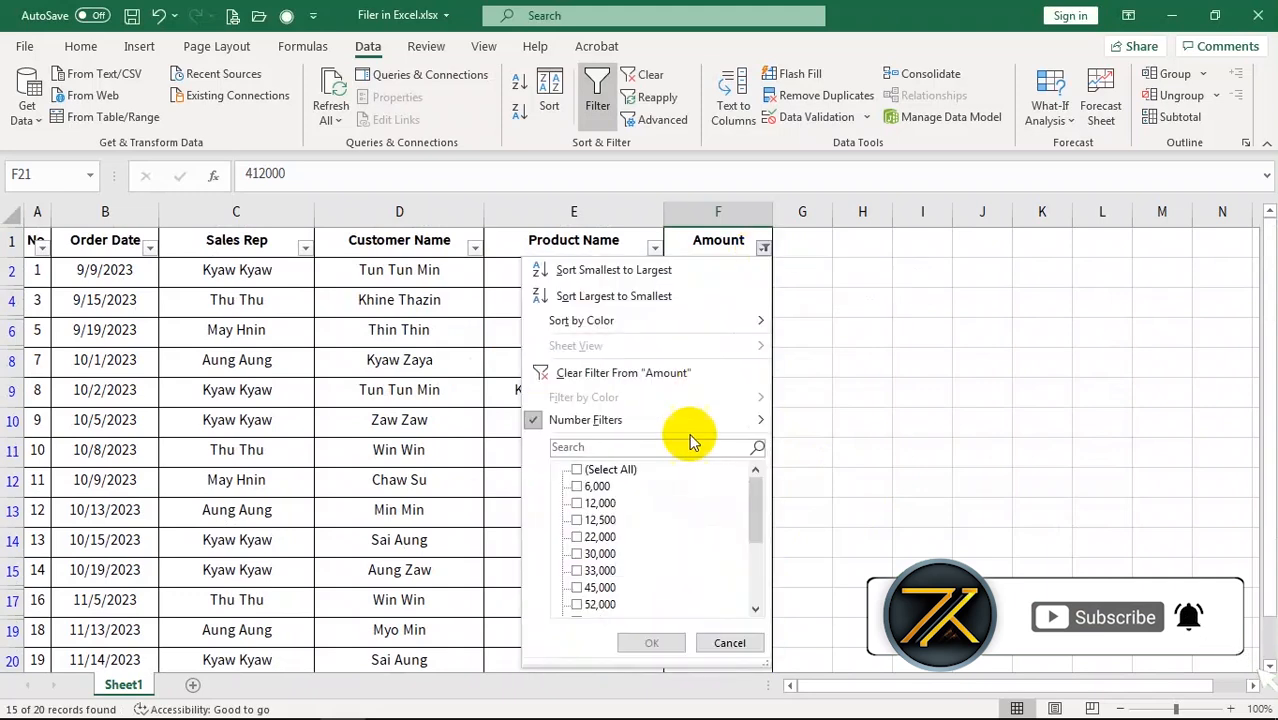
mouse_move(663, 425)
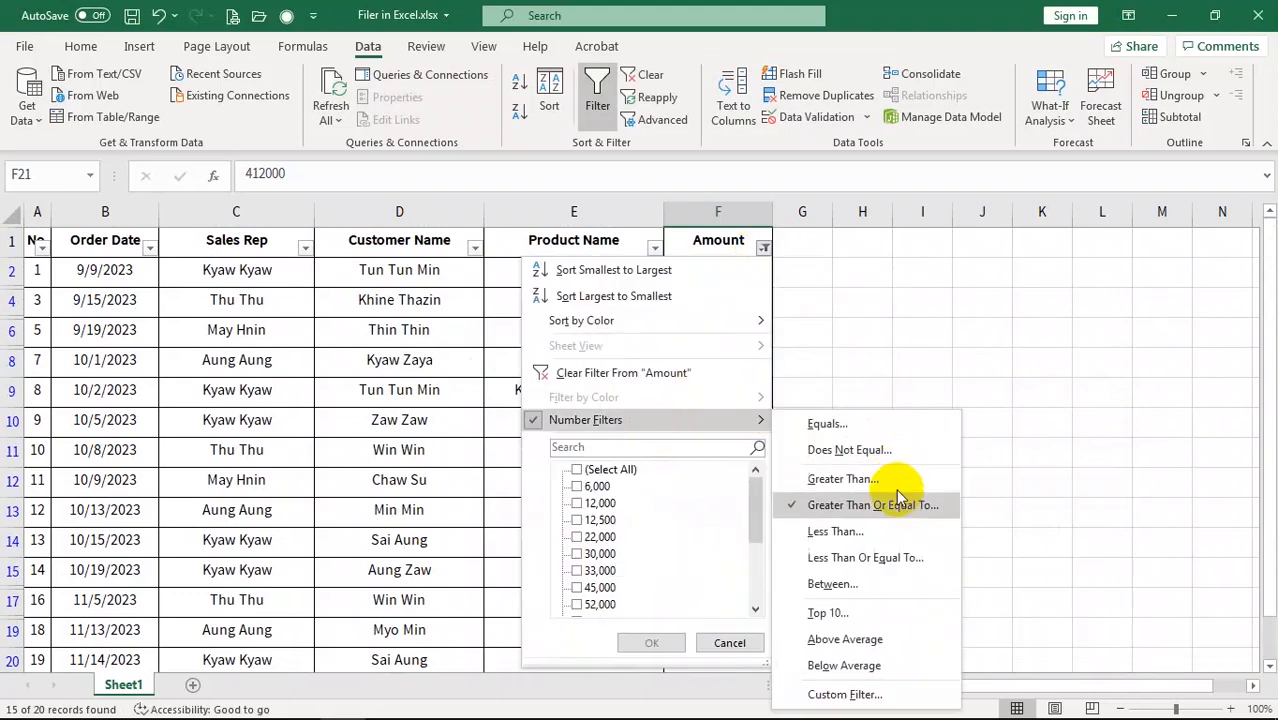
click(881, 563)
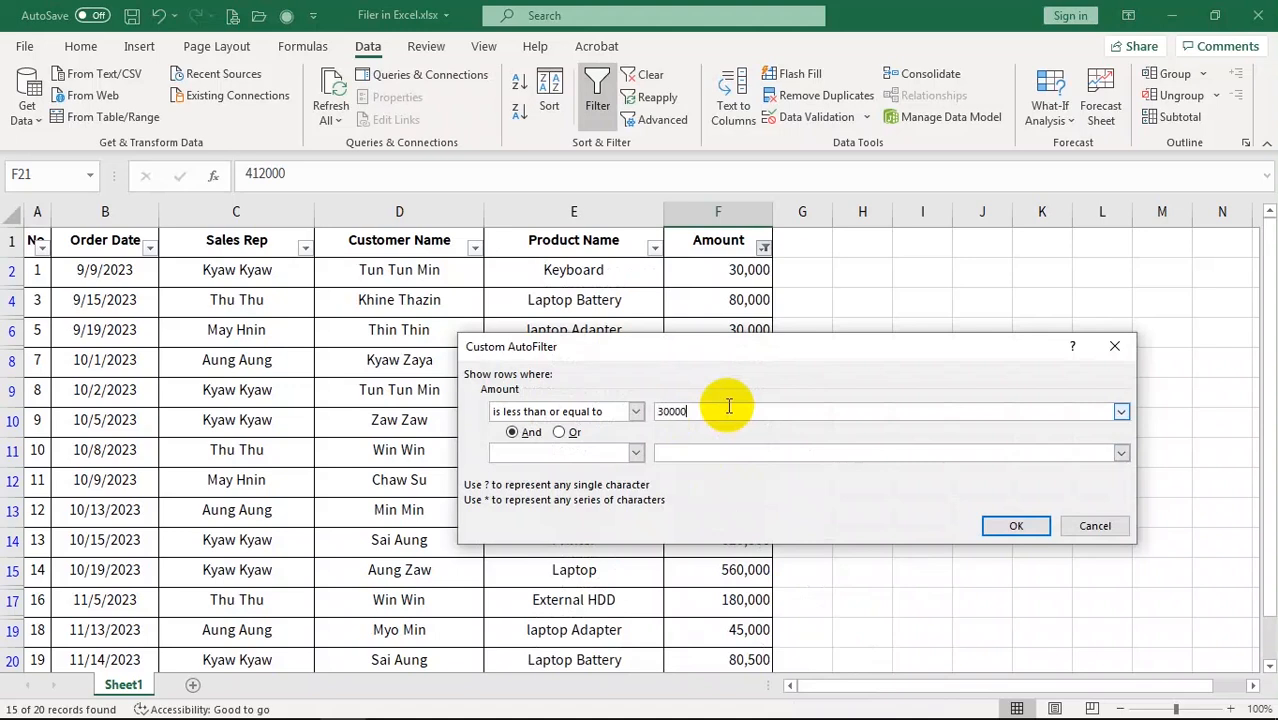
click(1013, 524)
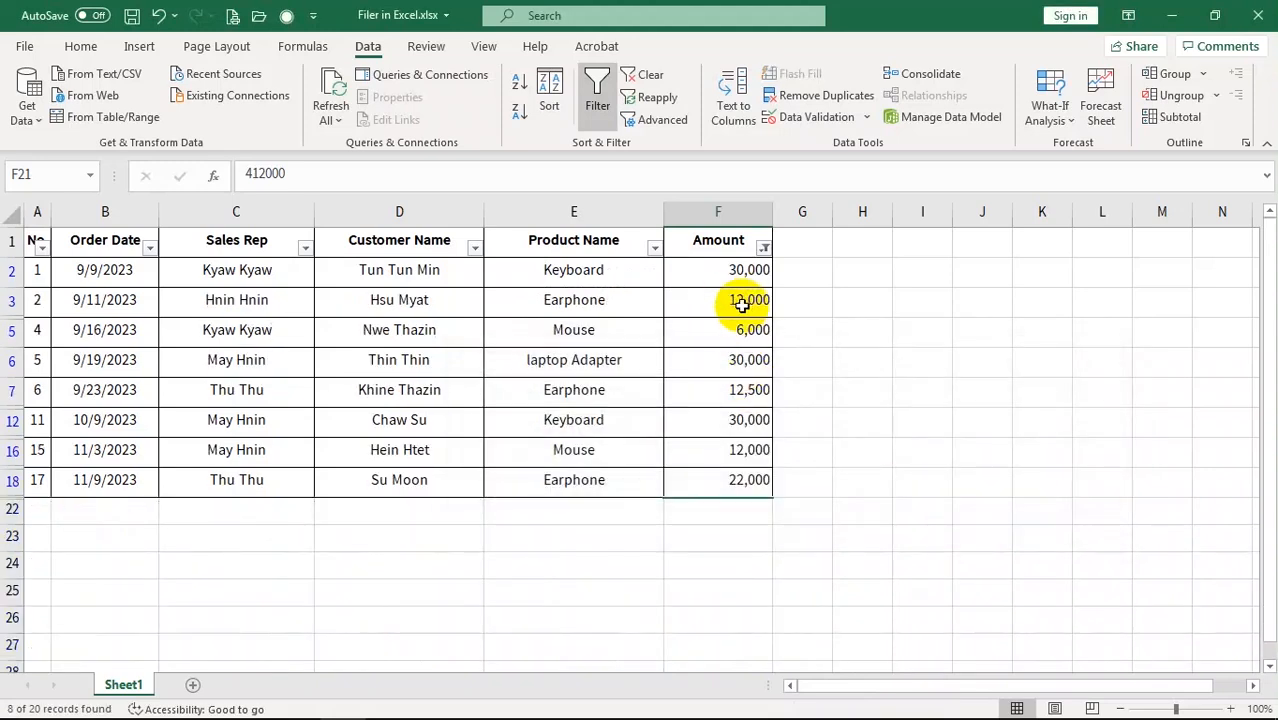
click(748, 271)
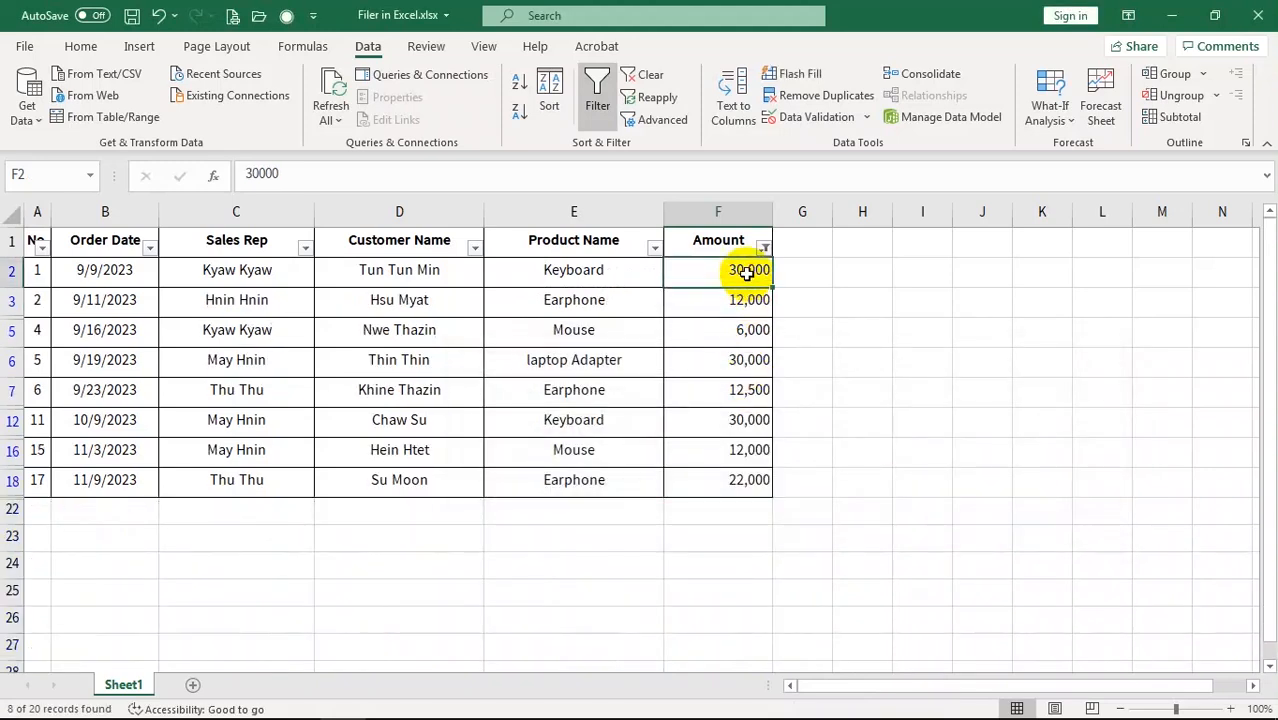
click(737, 480)
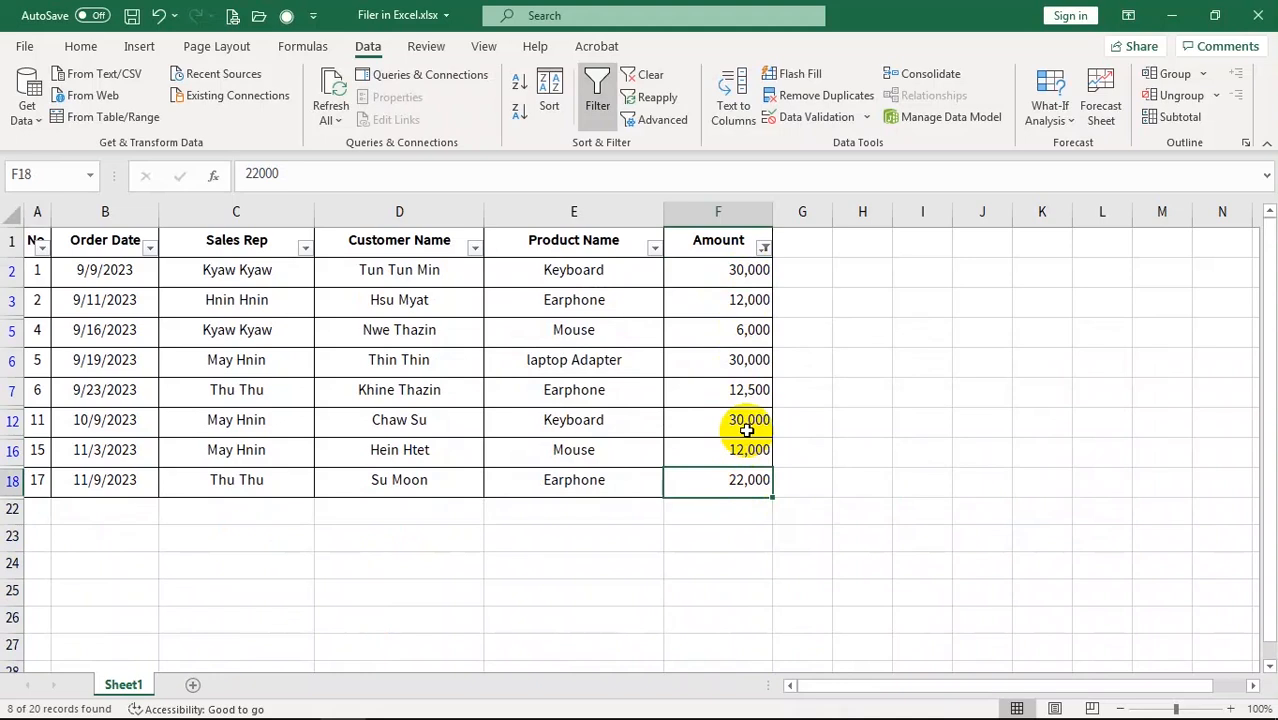
Step: Change the Amount number filter to show the bottom 3 items, and check the filtered amounts
click(764, 247)
mouse_move(654, 427)
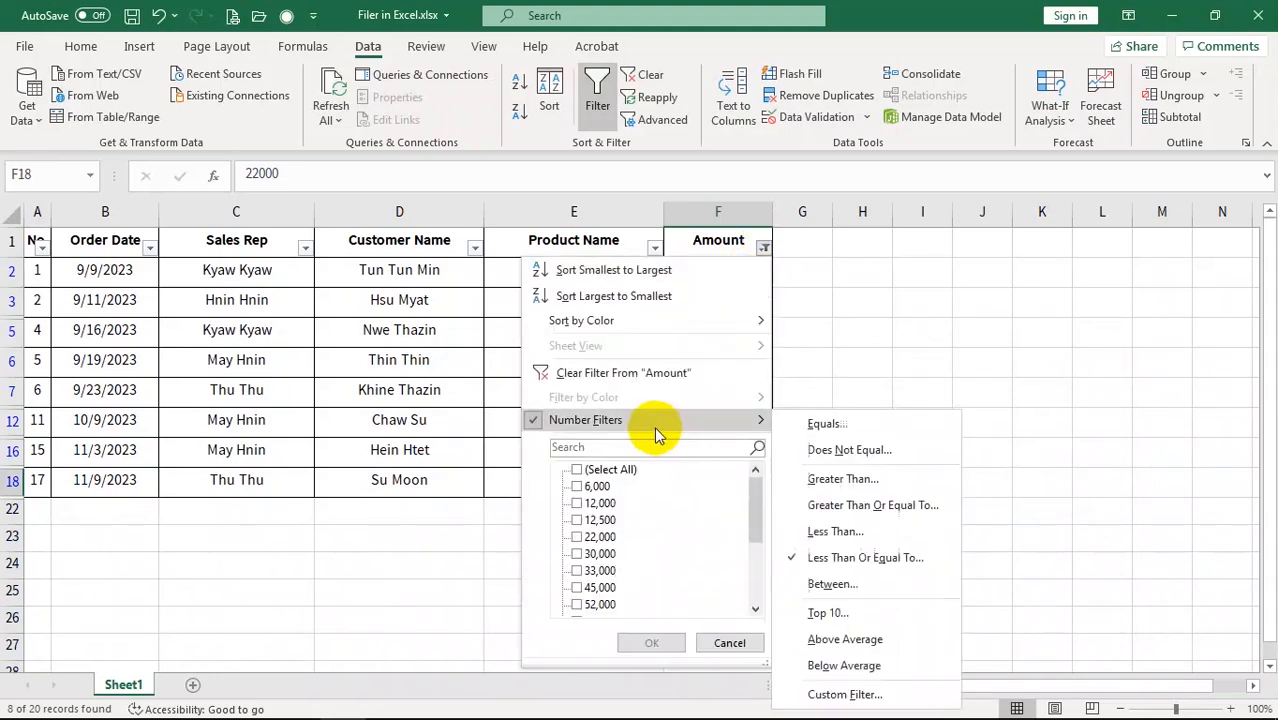
click(846, 612)
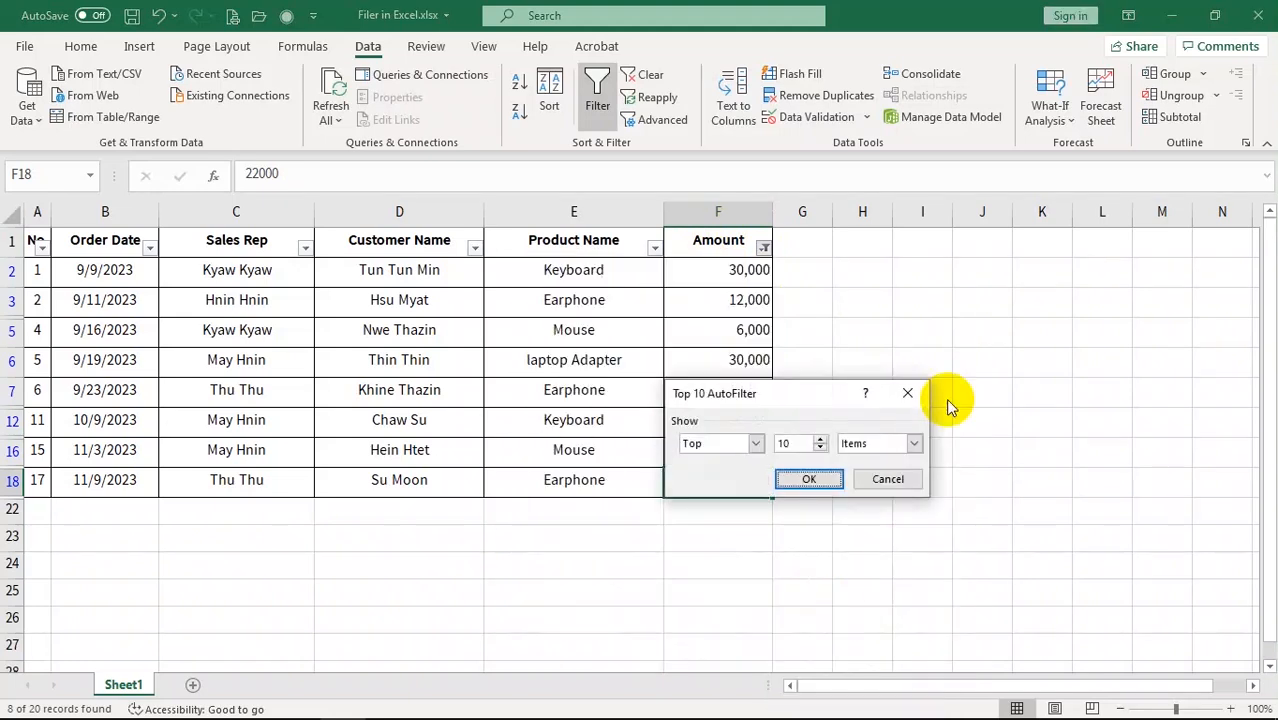
click(794, 443)
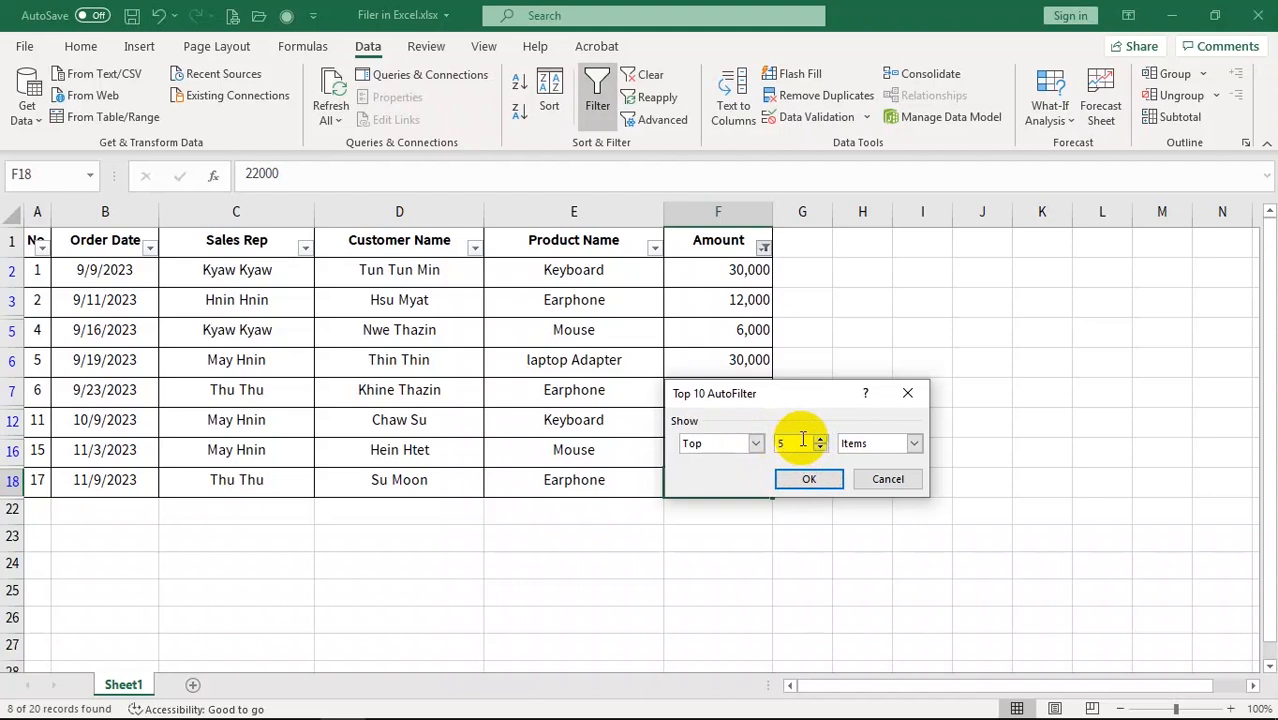
text(5)
click(756, 443)
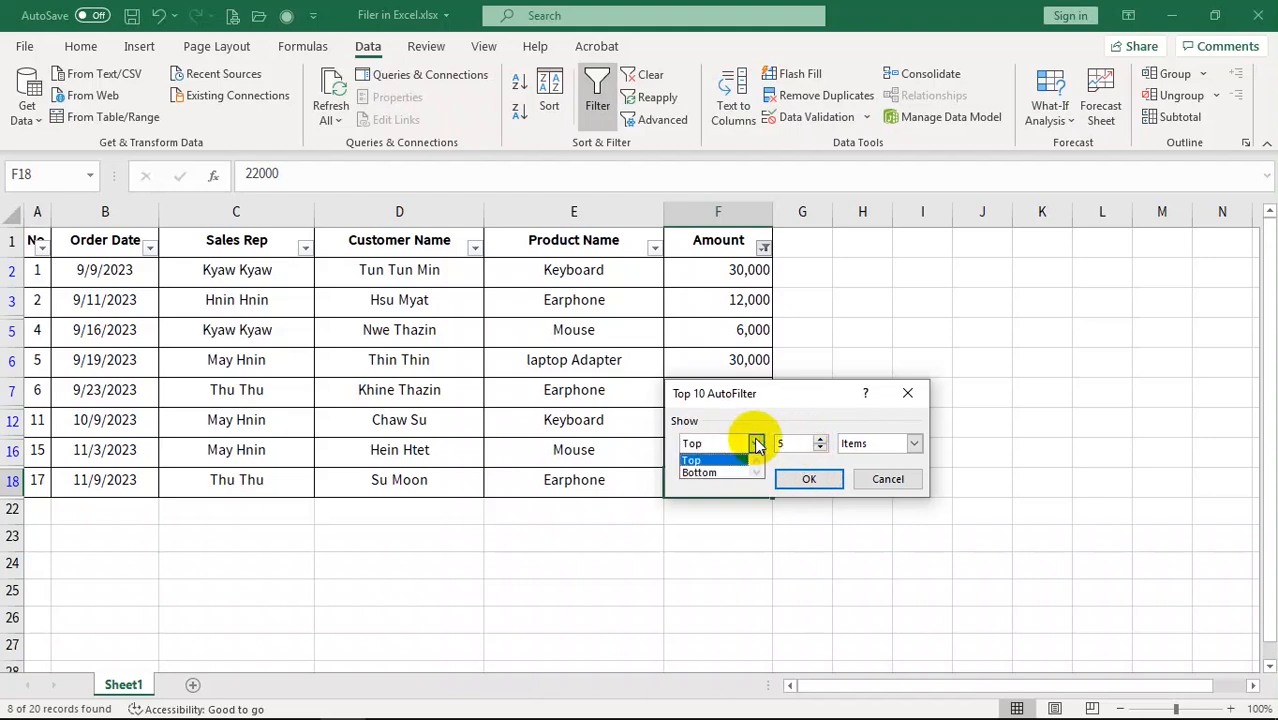
click(708, 480)
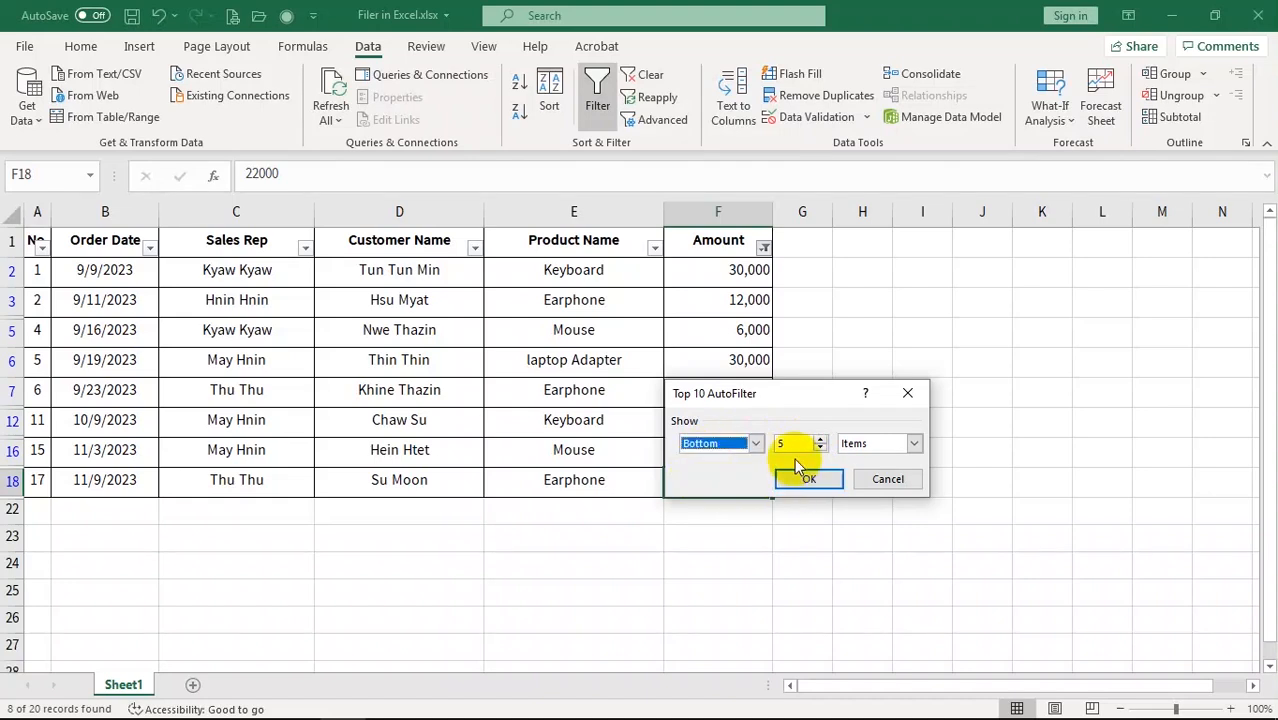
click(786, 442)
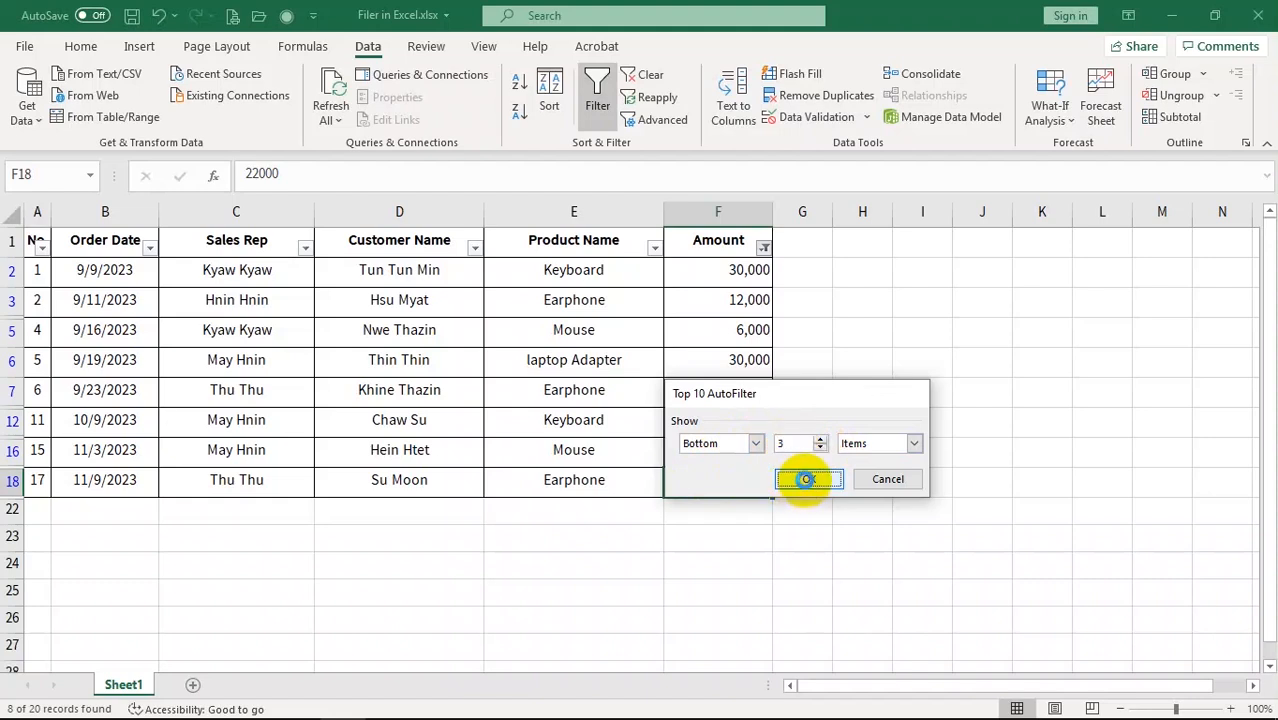
click(806, 480)
click(733, 272)
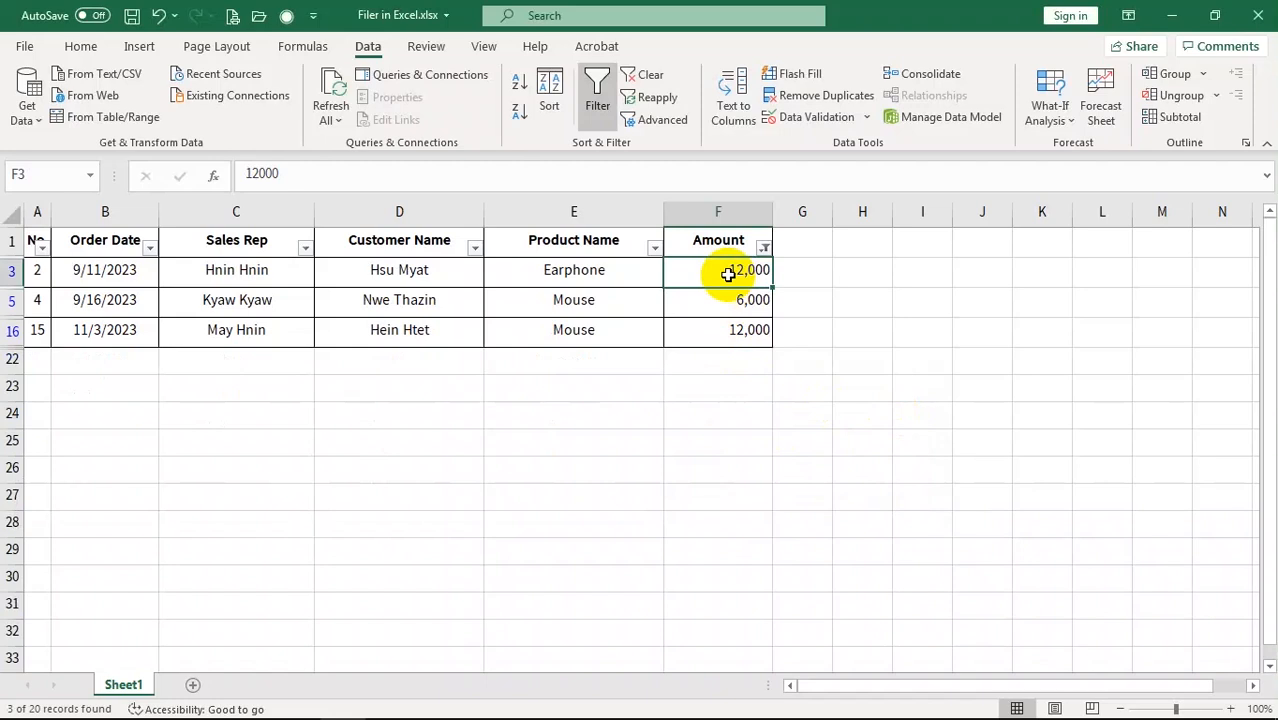
click(740, 342)
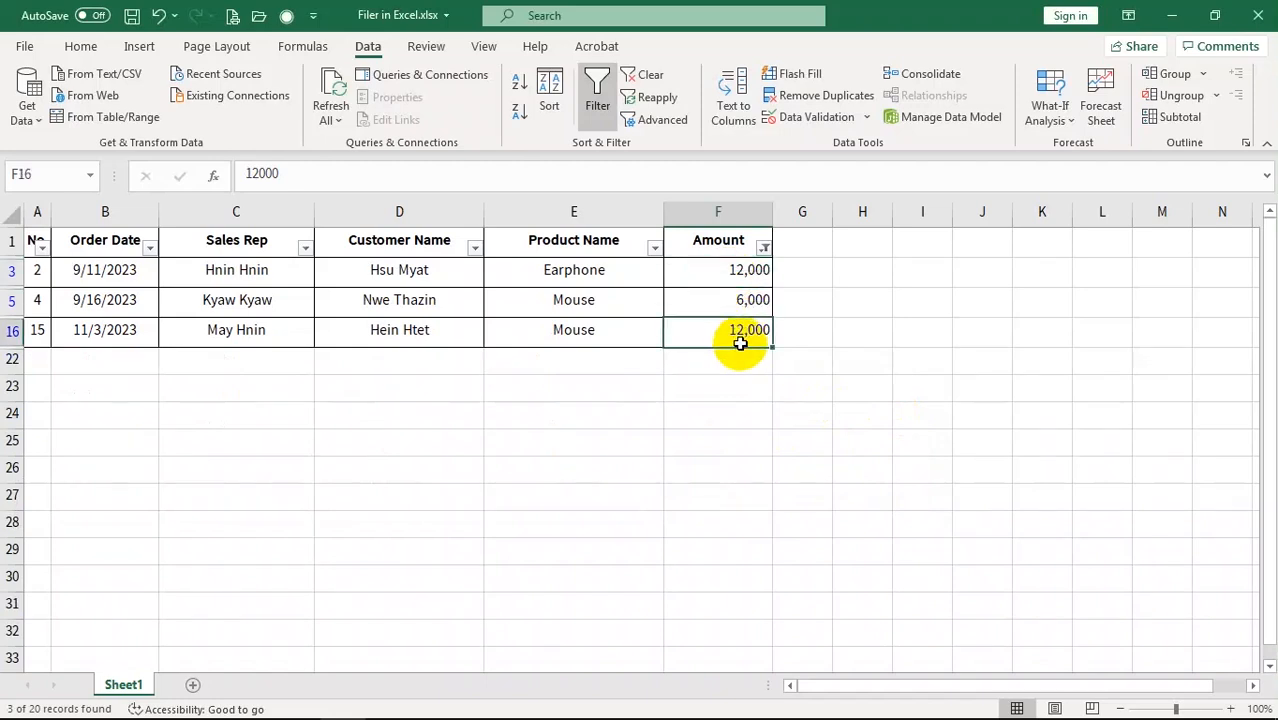
click(726, 272)
click(709, 338)
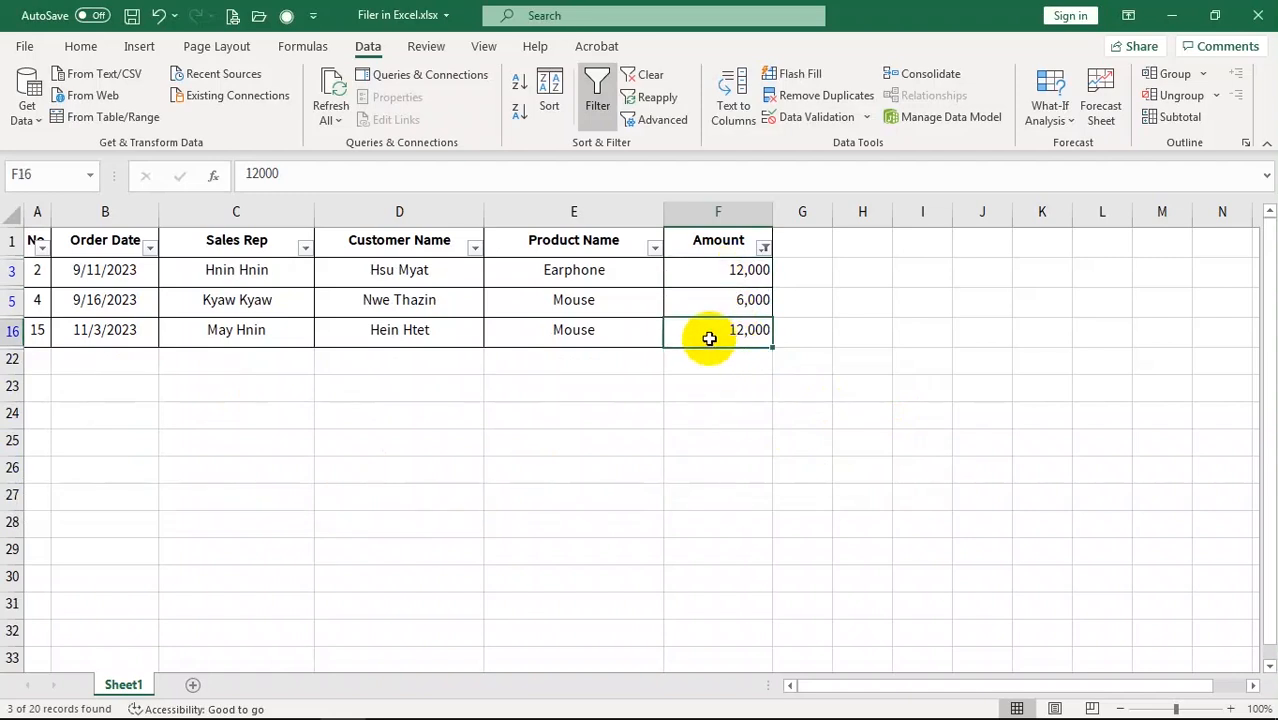
Step: Change the Amount filter to show the top 3 items, and check the first filtered amount
click(764, 248)
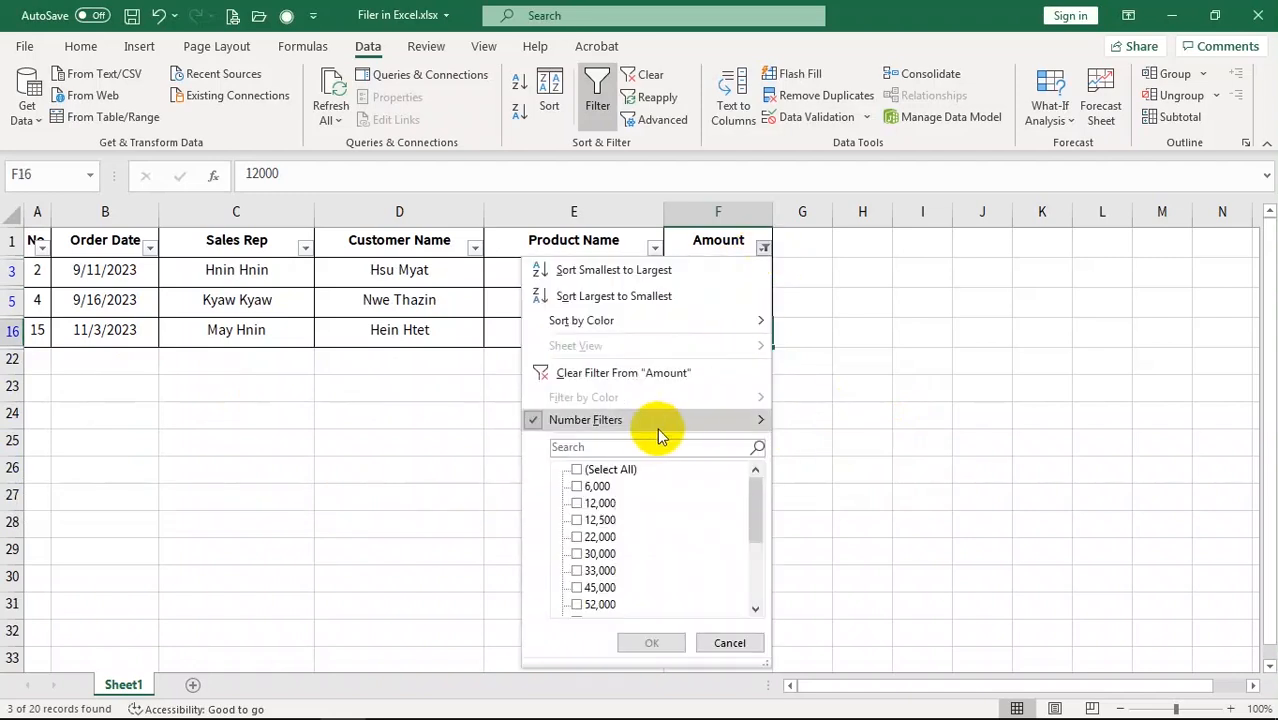
mouse_move(652, 427)
click(862, 608)
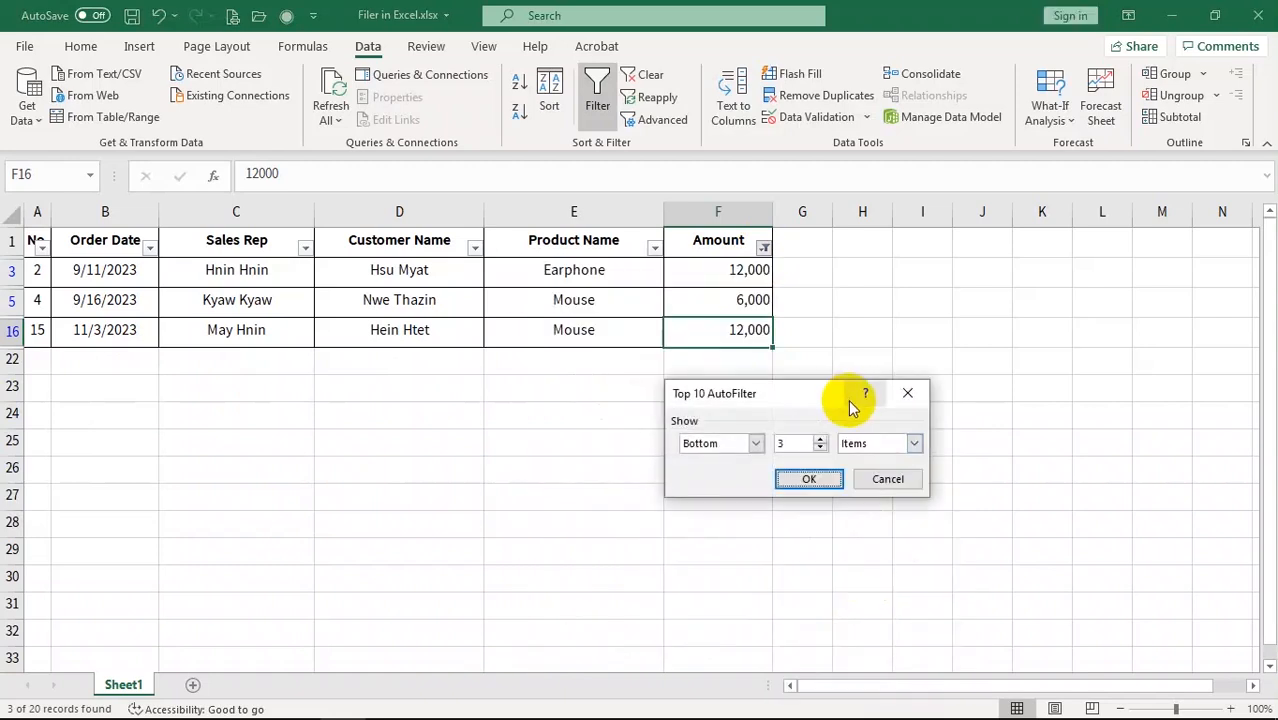
click(757, 444)
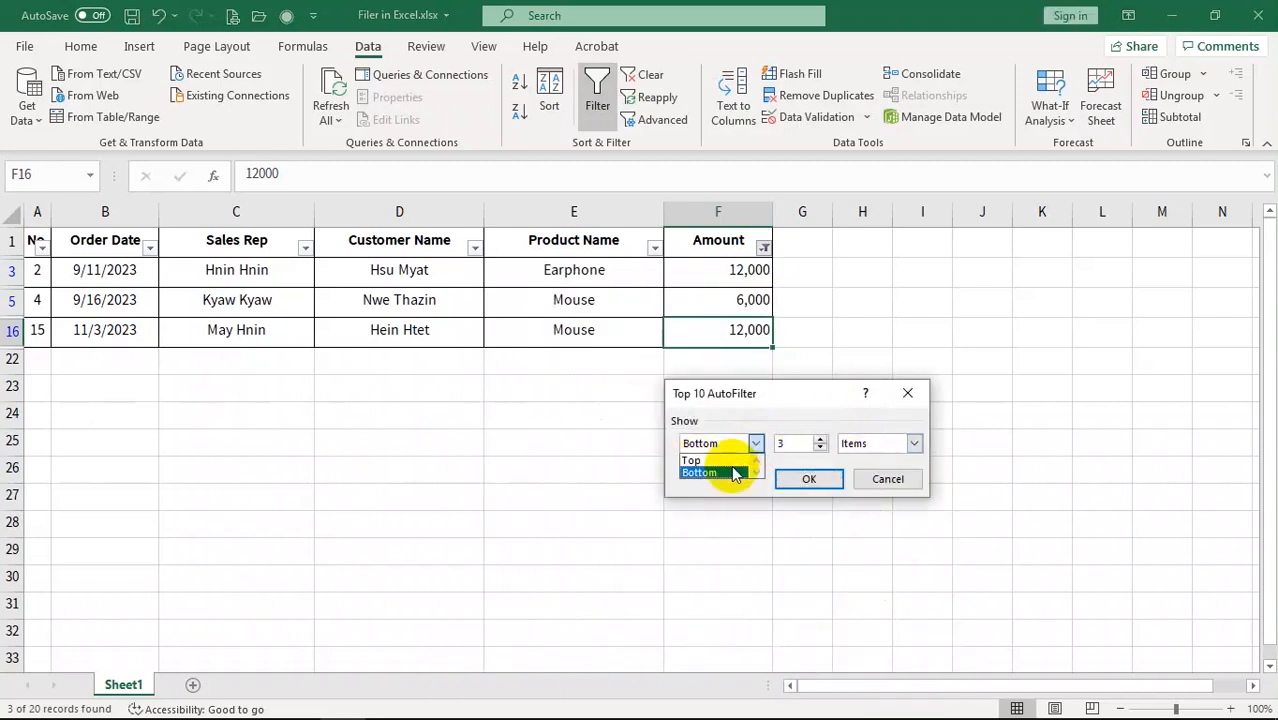
click(702, 461)
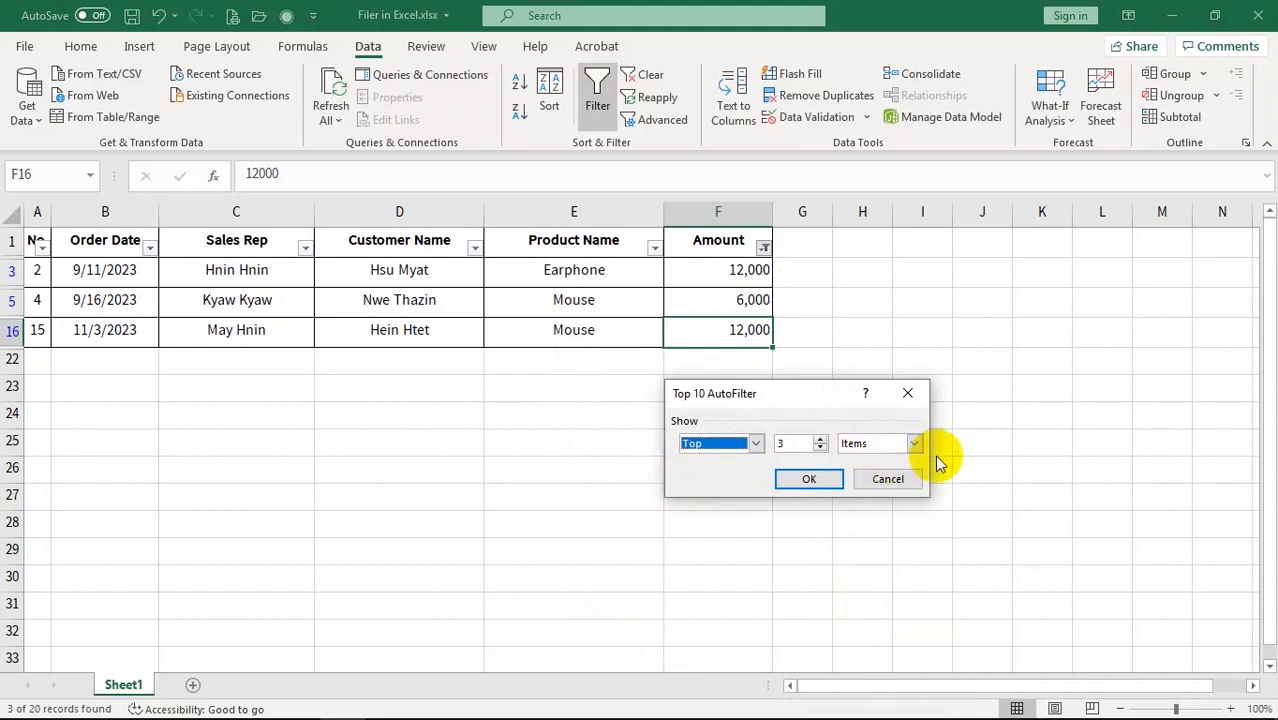
click(914, 443)
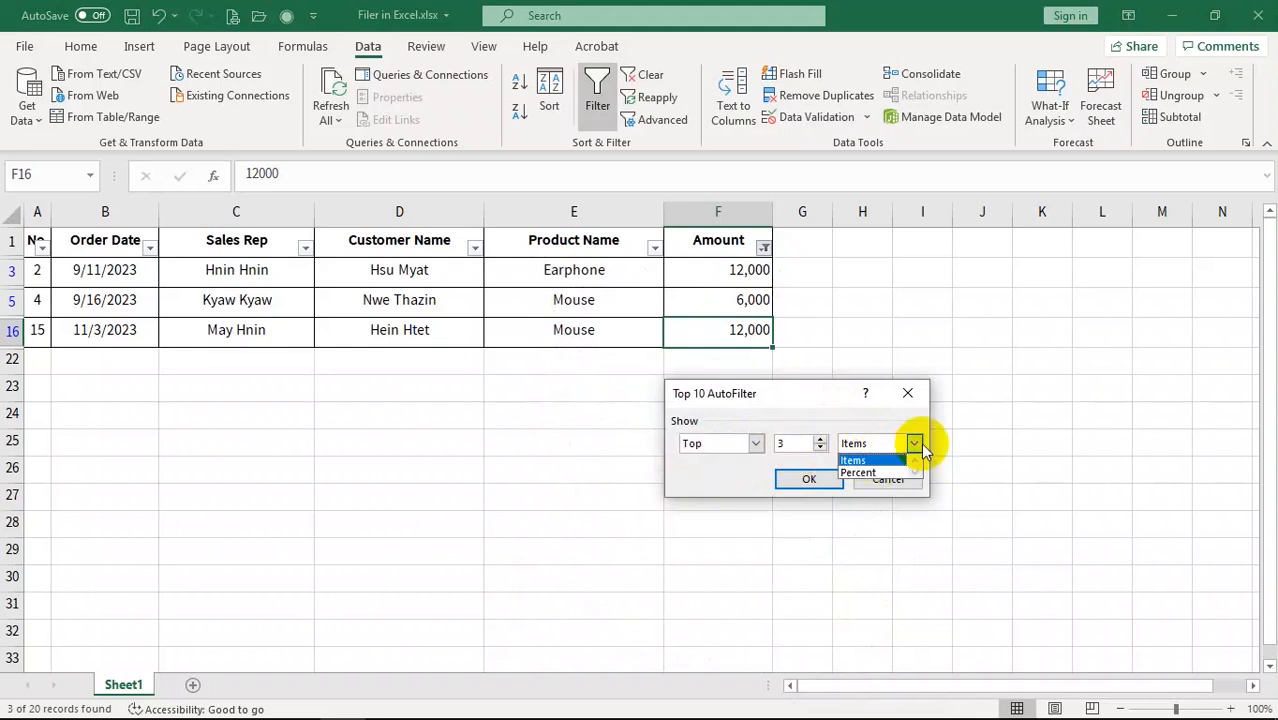
click(862, 461)
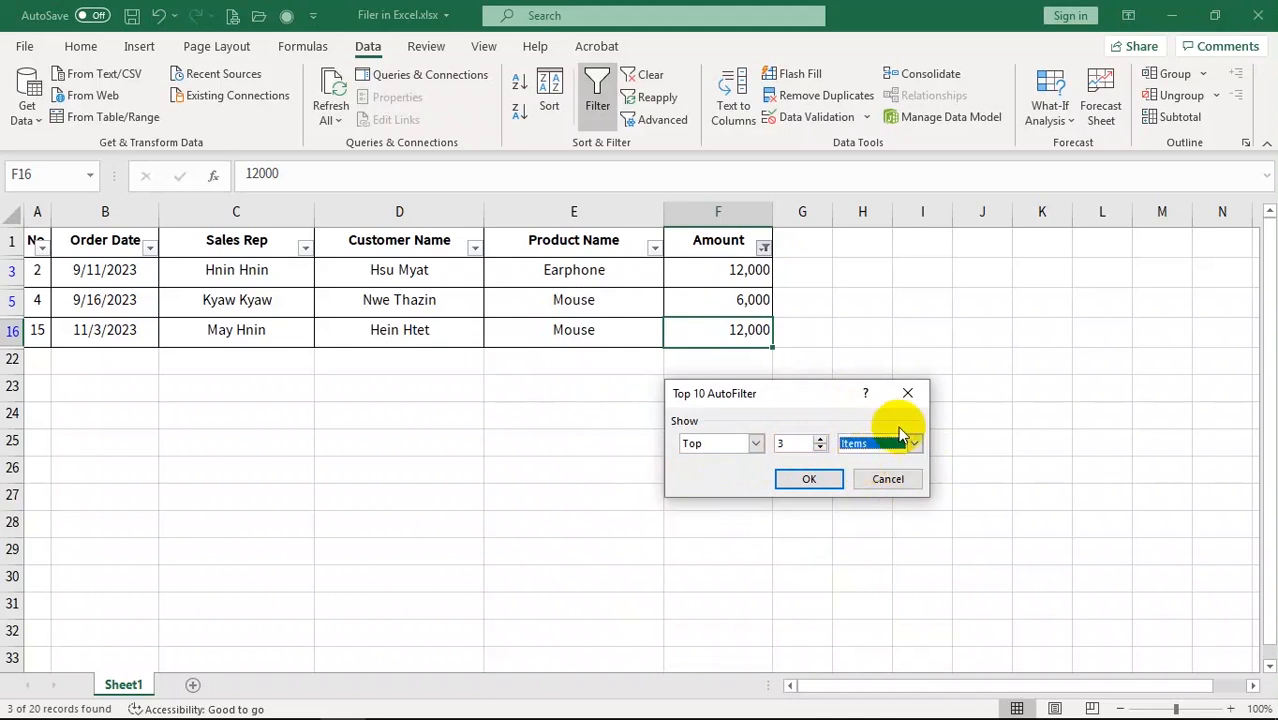
click(802, 478)
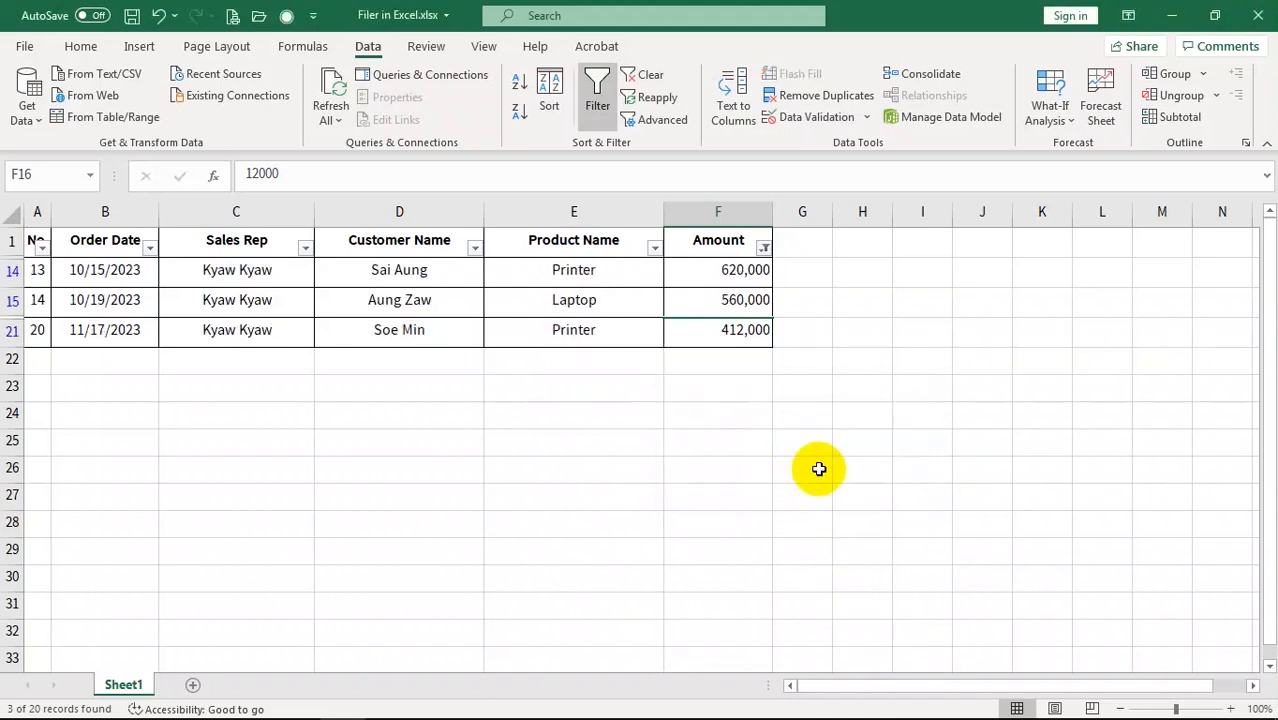
click(709, 274)
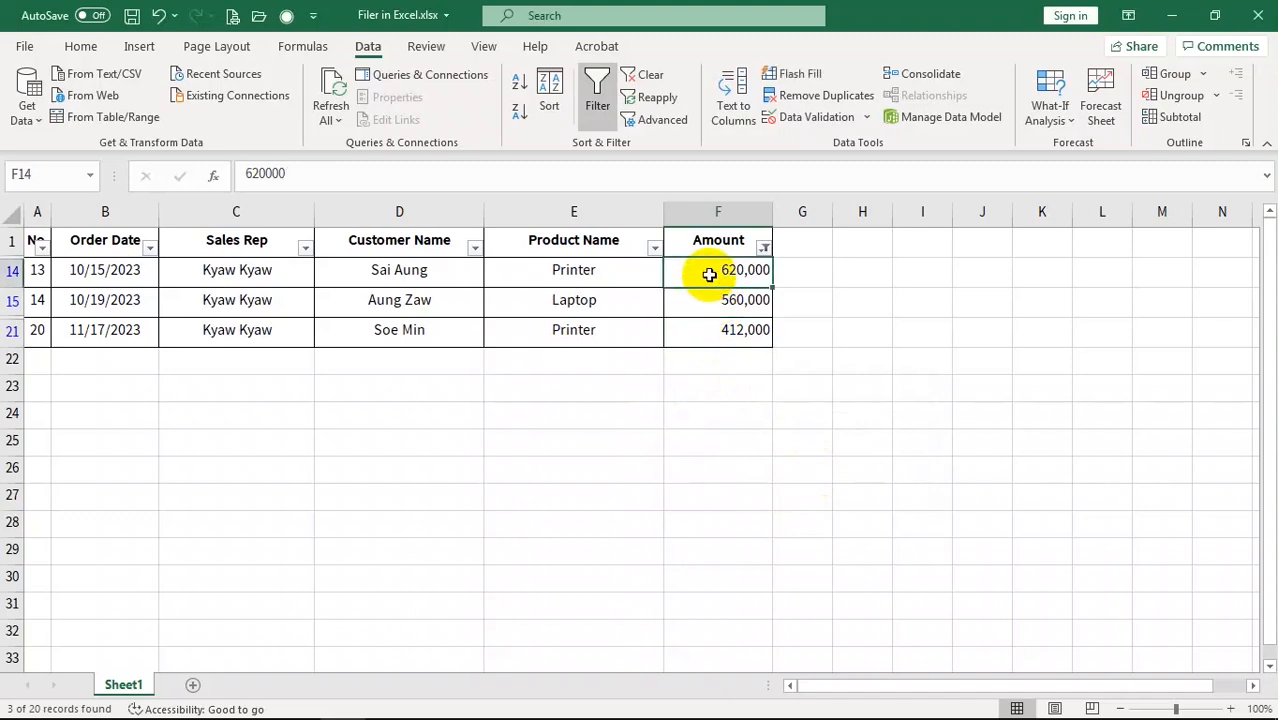
Step: Clear the filter from the Amount column
click(764, 247)
click(615, 375)
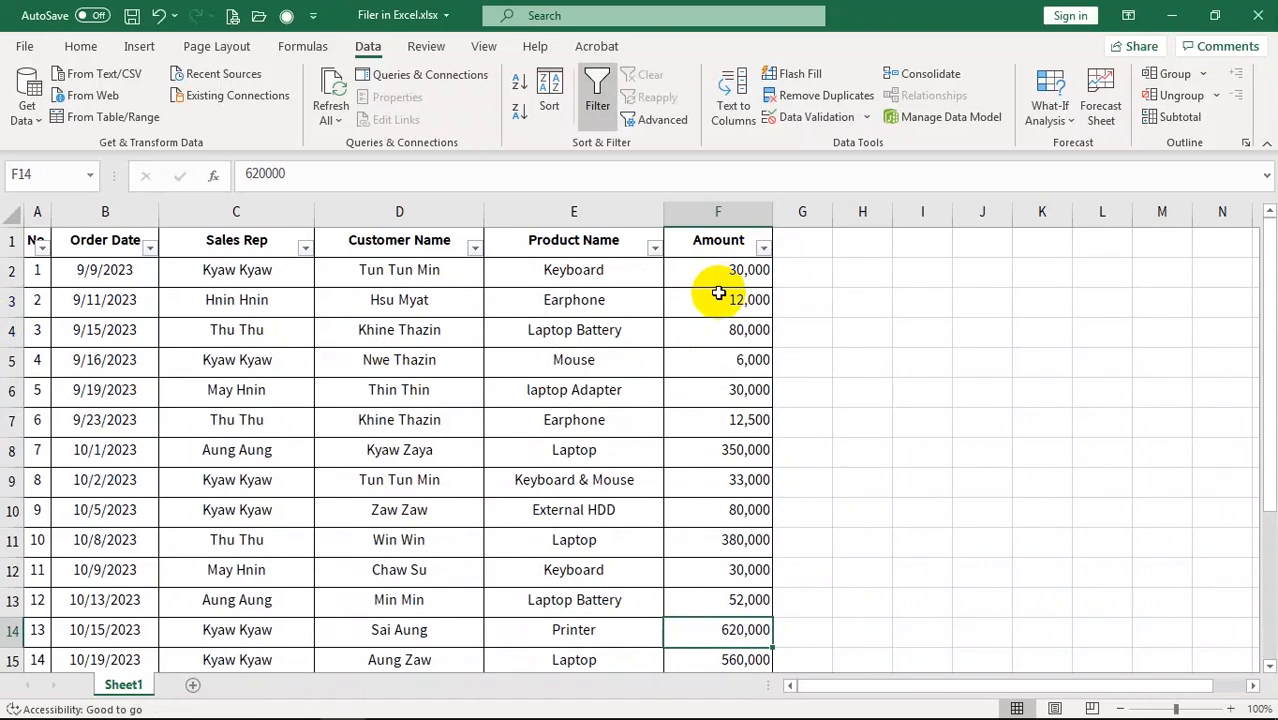
key(Down)
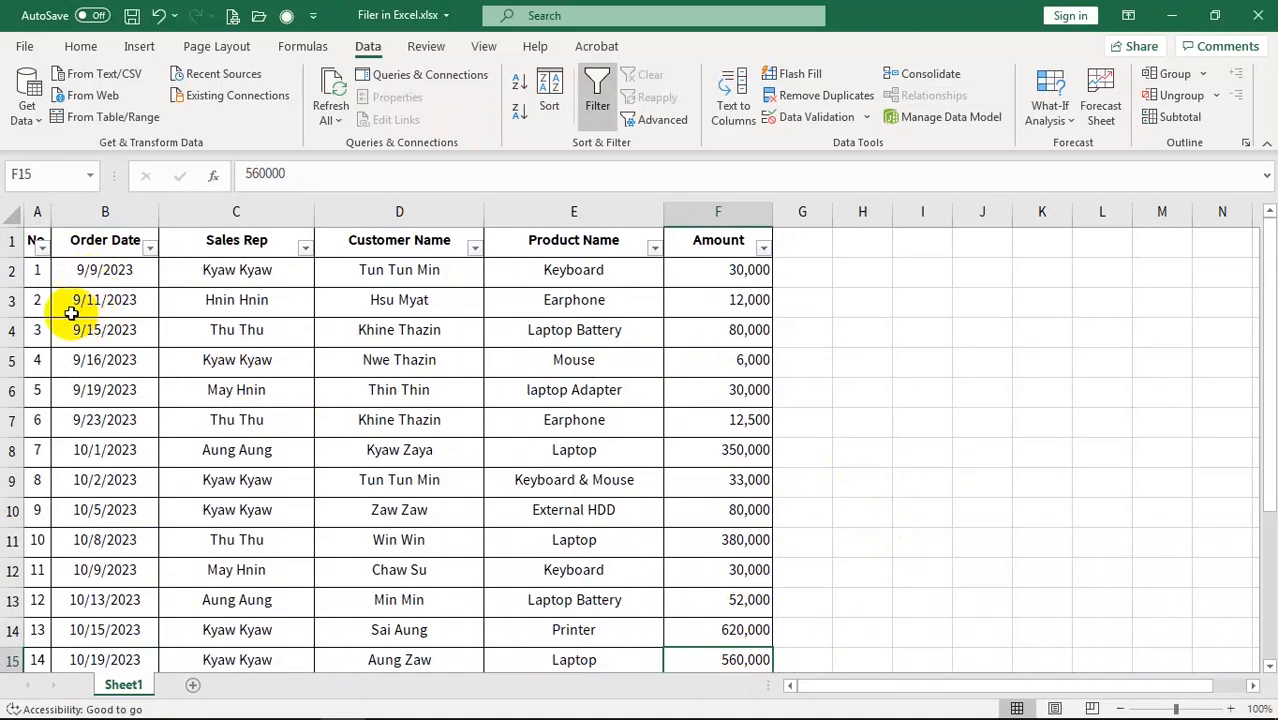
Step: Filter the Order Date column to last month's dates, and check the filtered order dates
click(149, 247)
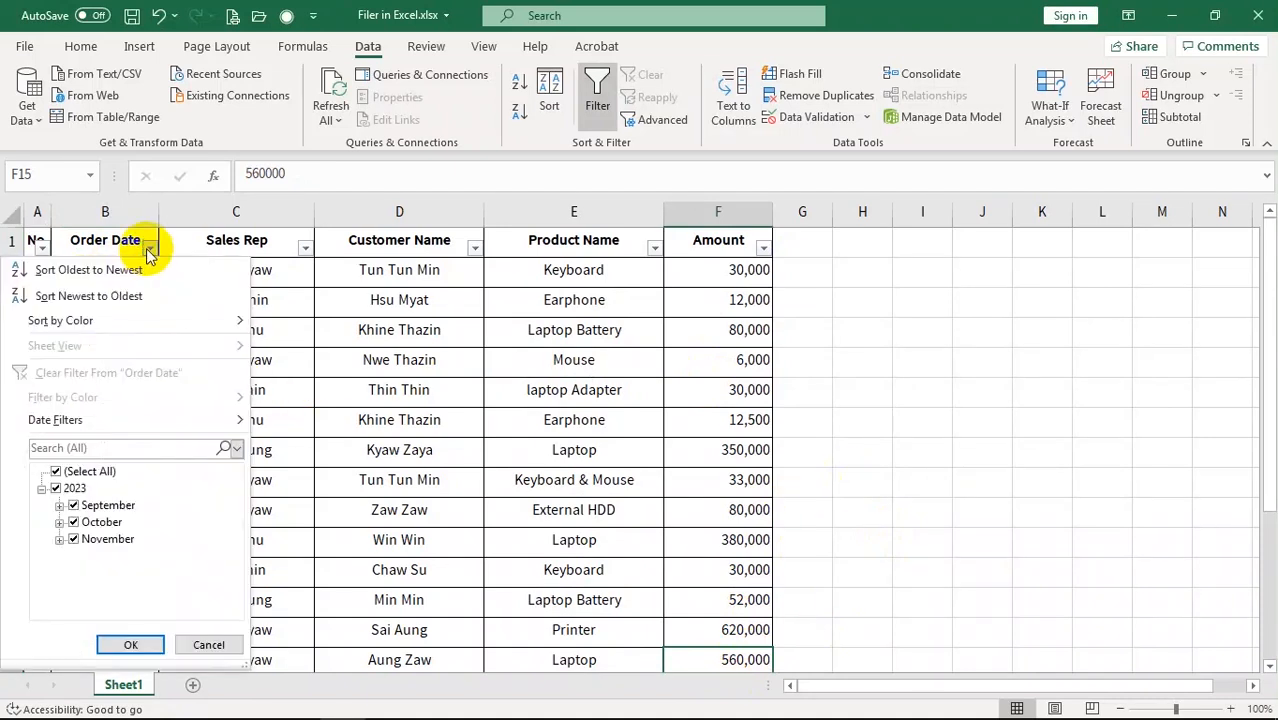
mouse_move(55, 432)
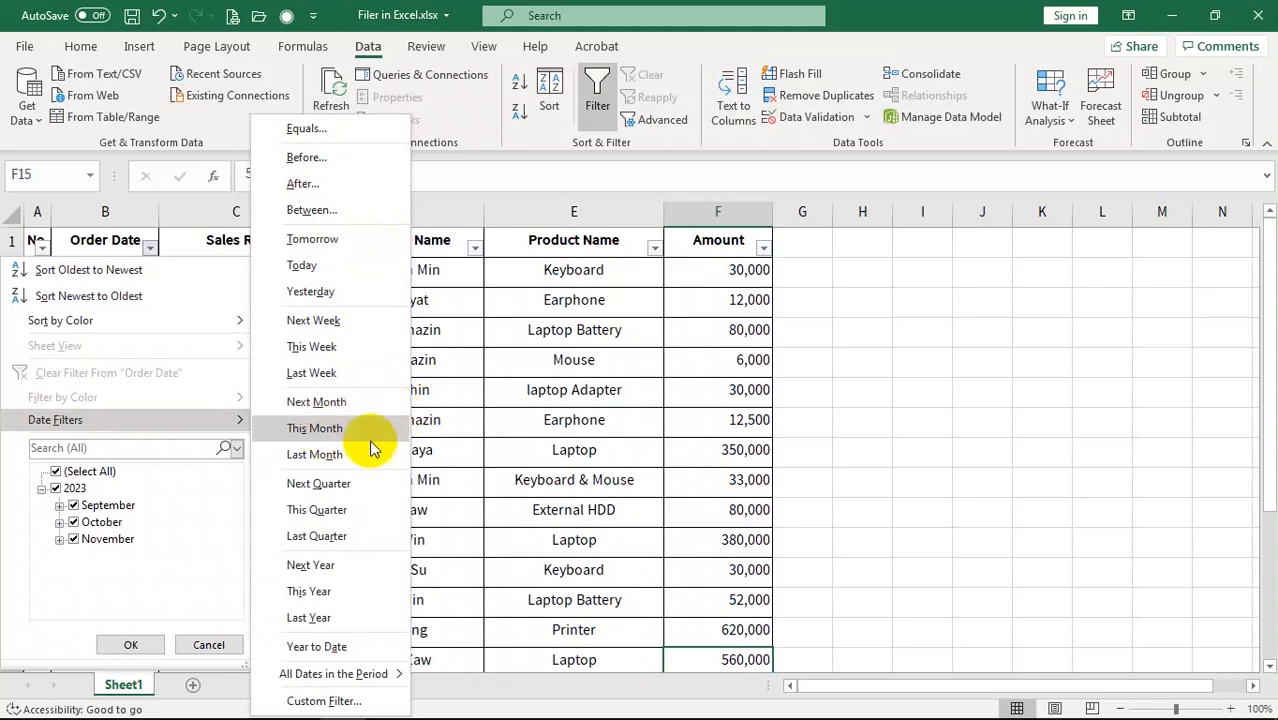
click(328, 456)
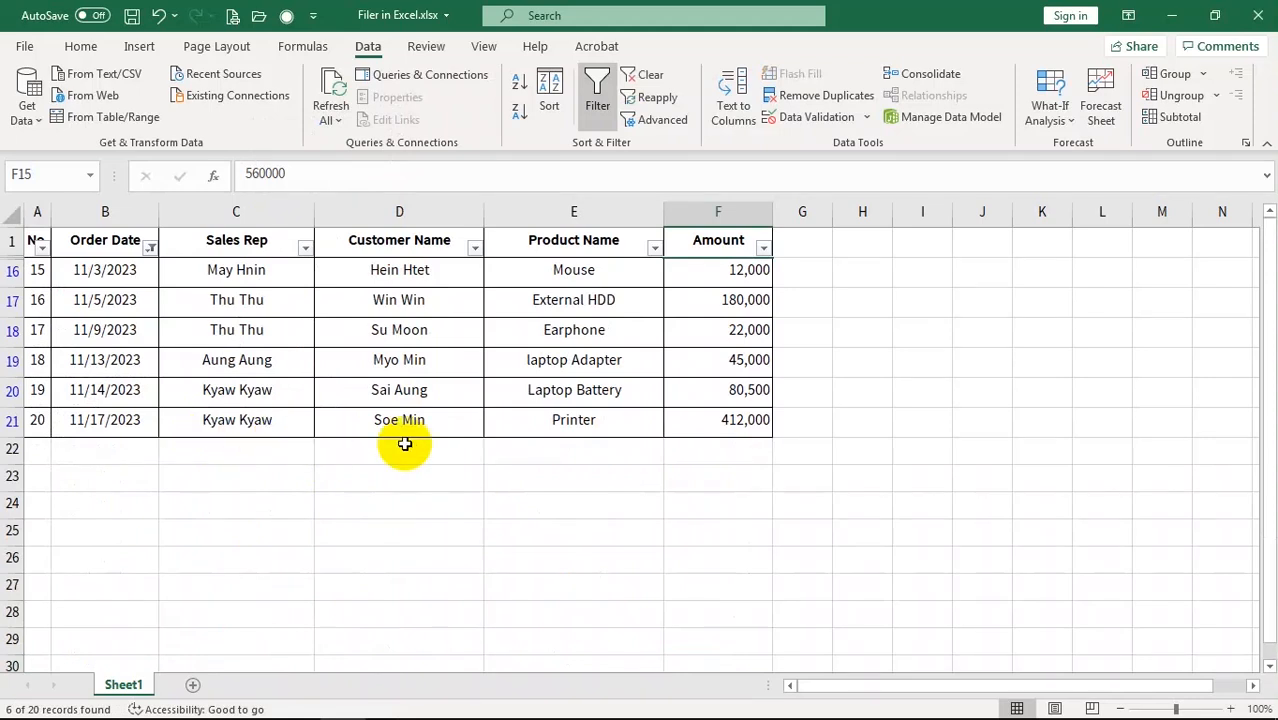
mouse_move(1214, 700)
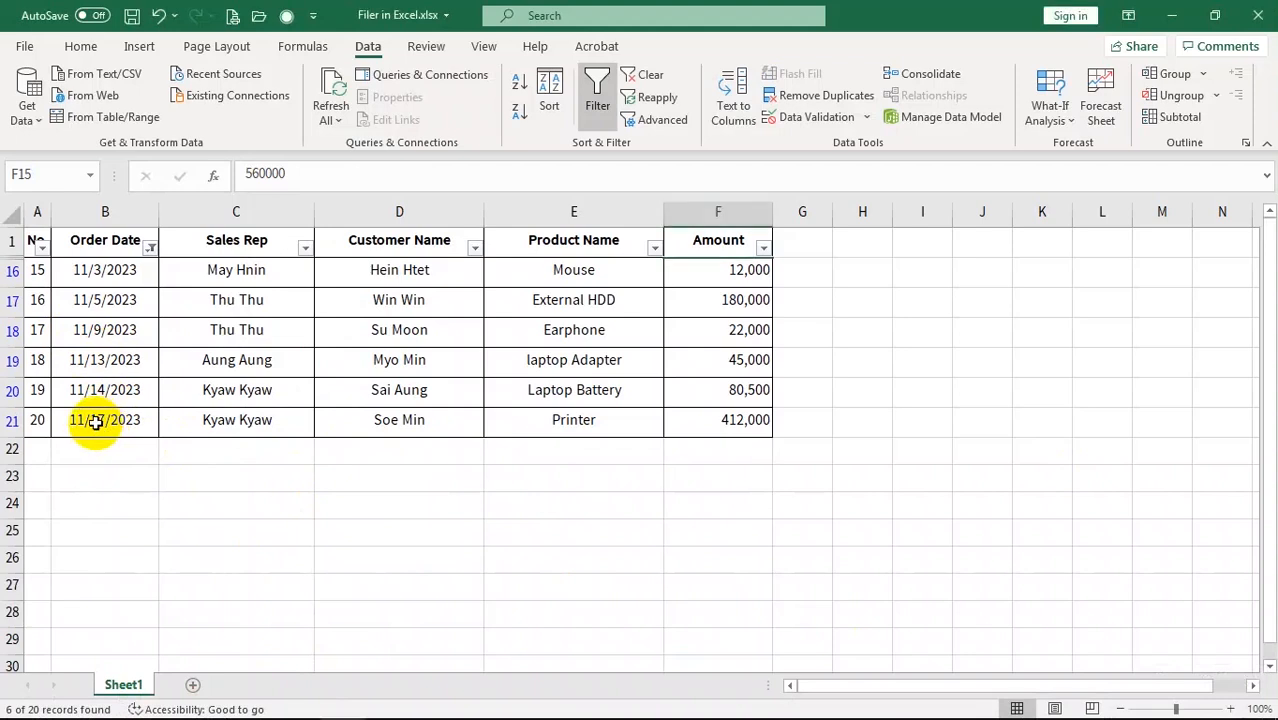
click(95, 272)
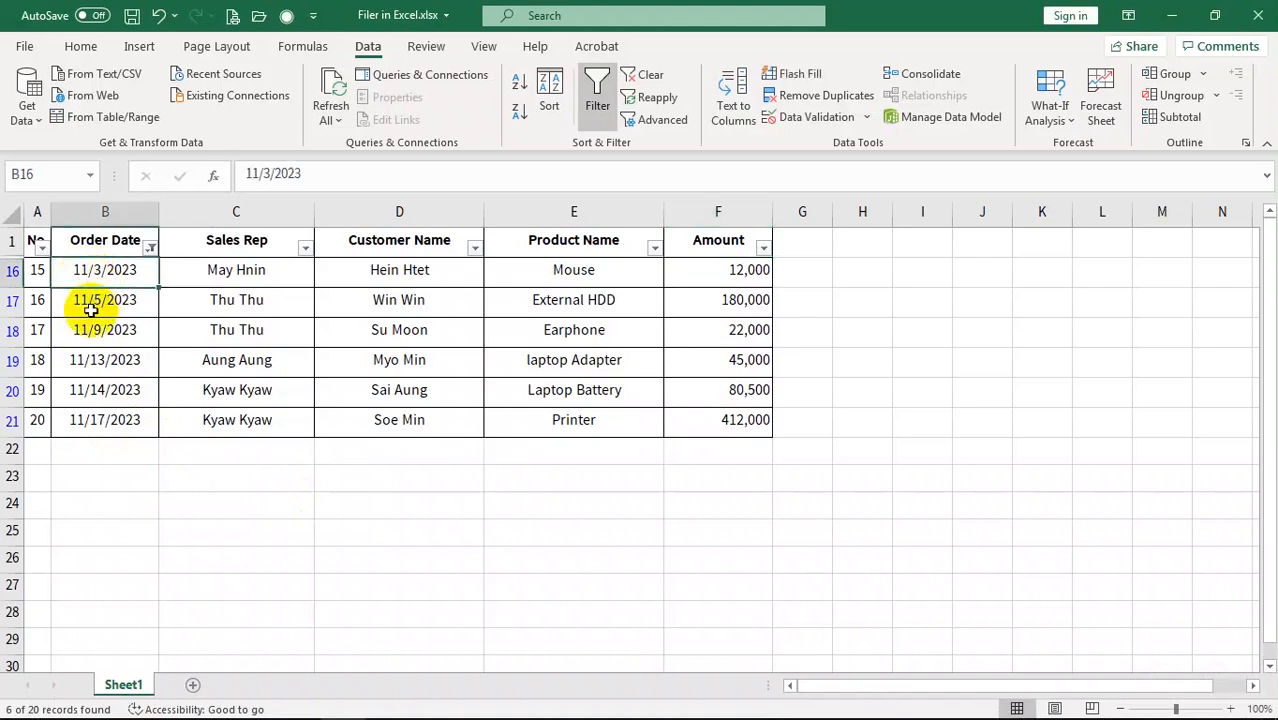
Step: Change the Order Date filter to show only dates after 10/13/2023
click(150, 249)
mouse_move(137, 425)
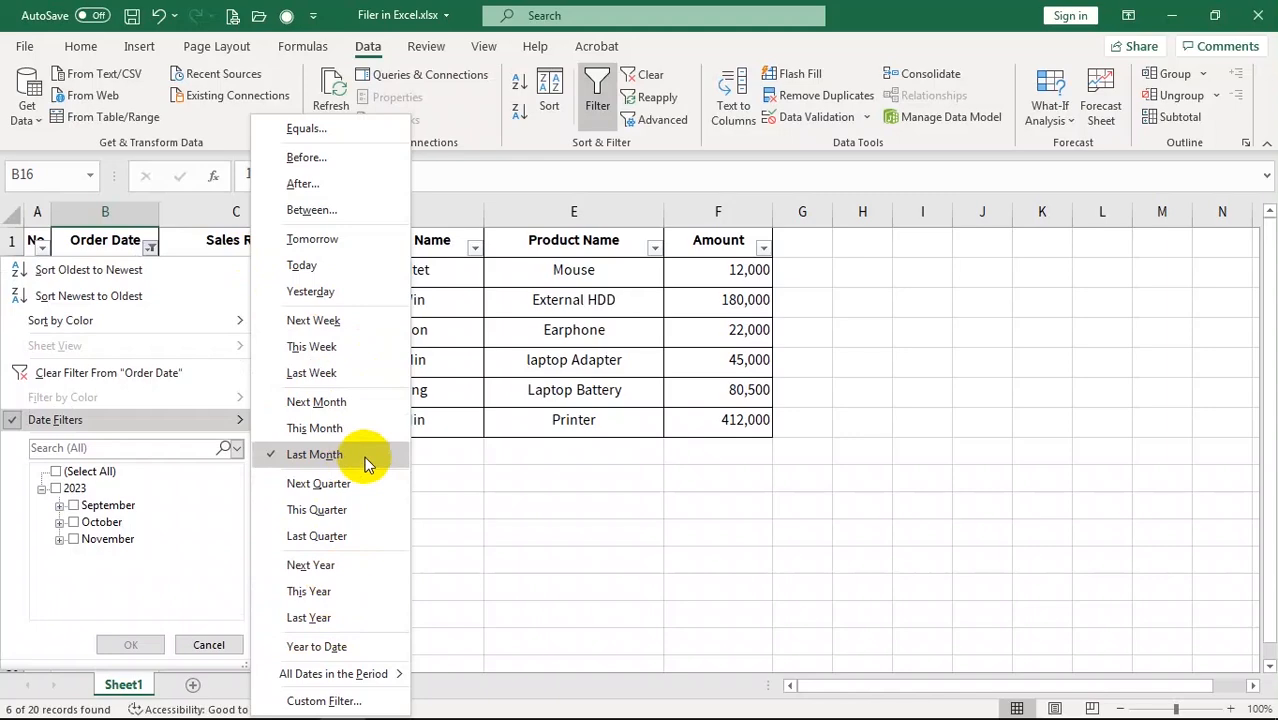
click(303, 185)
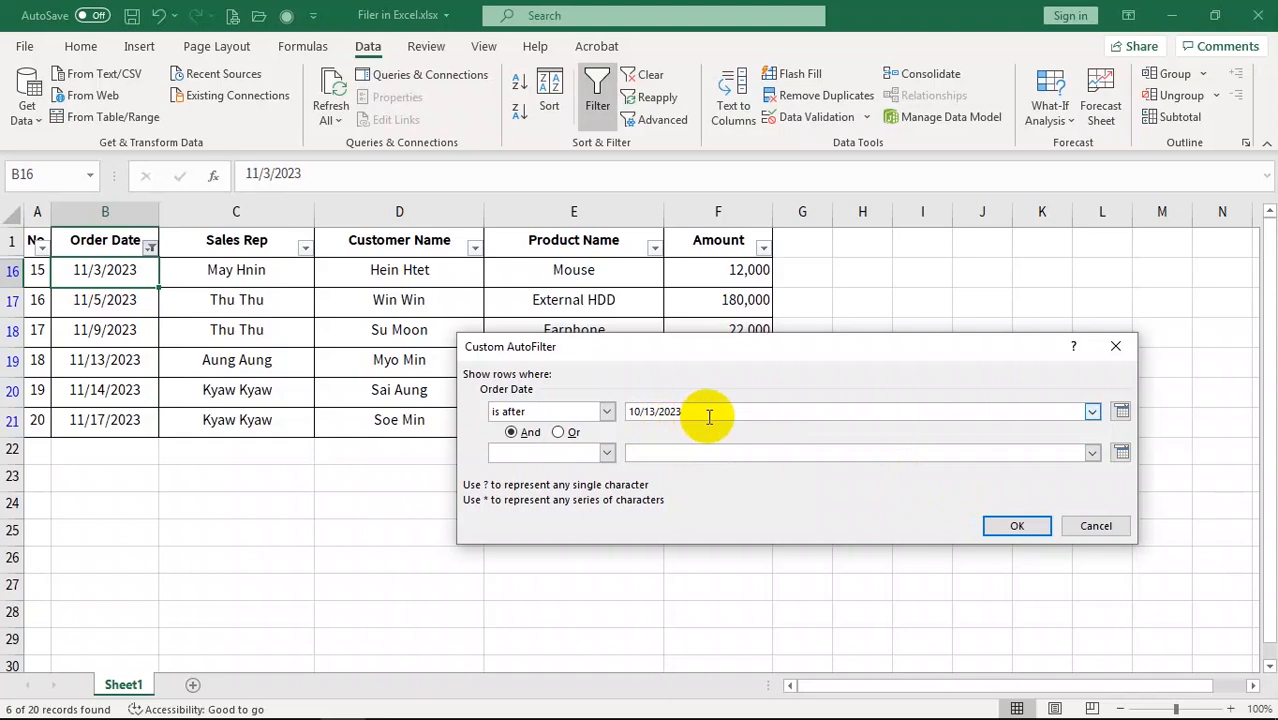
click(1017, 524)
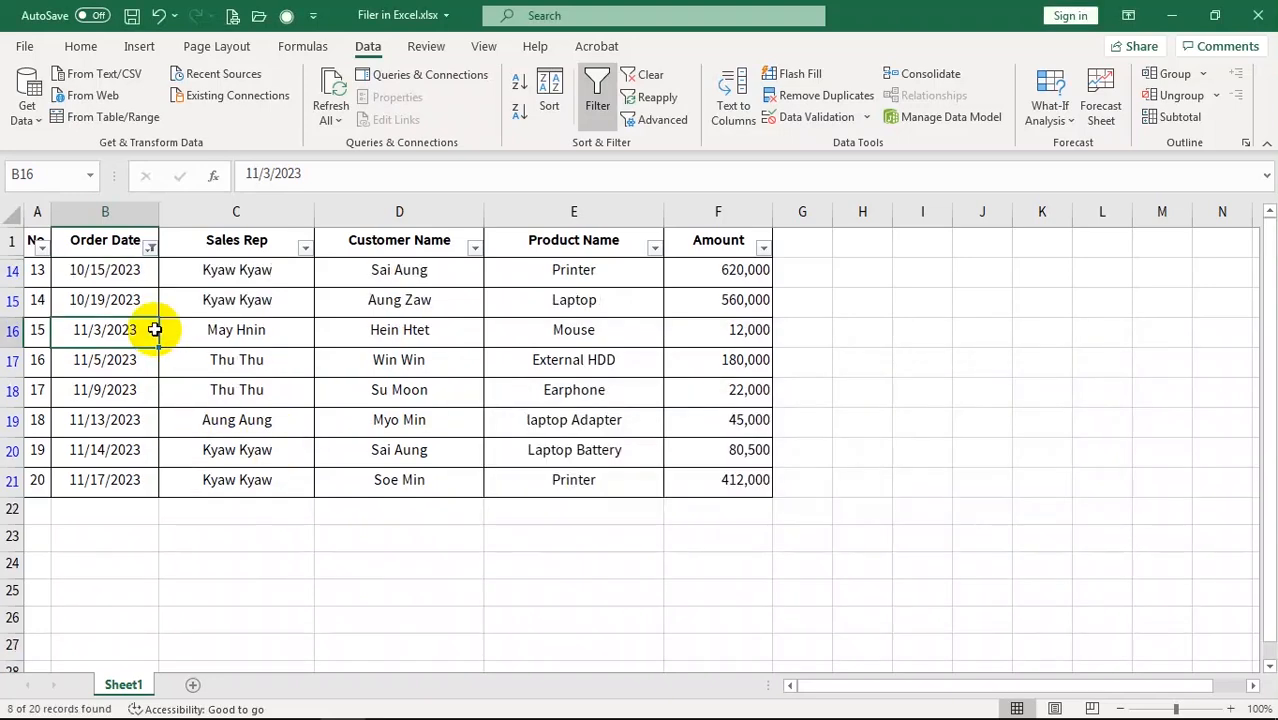
Step: Review the filtered order dates through the last row, and clear the filter from the Order Date column
click(102, 271)
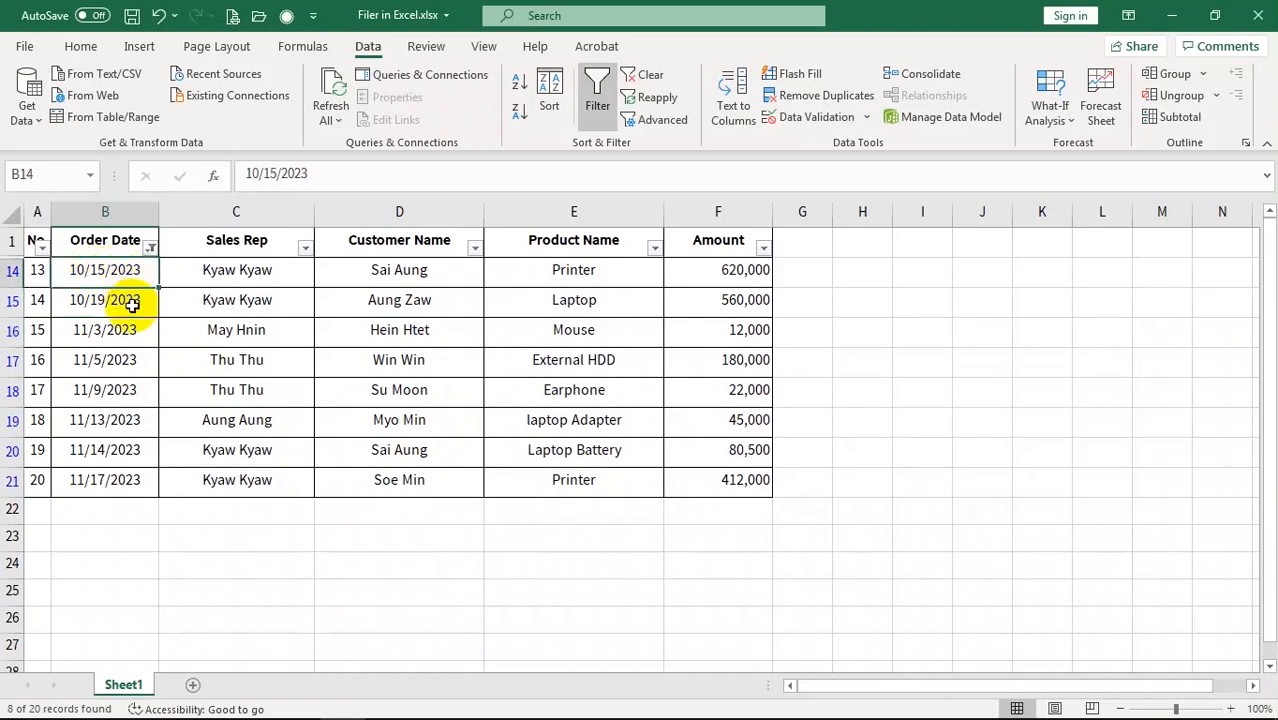
click(106, 308)
click(106, 337)
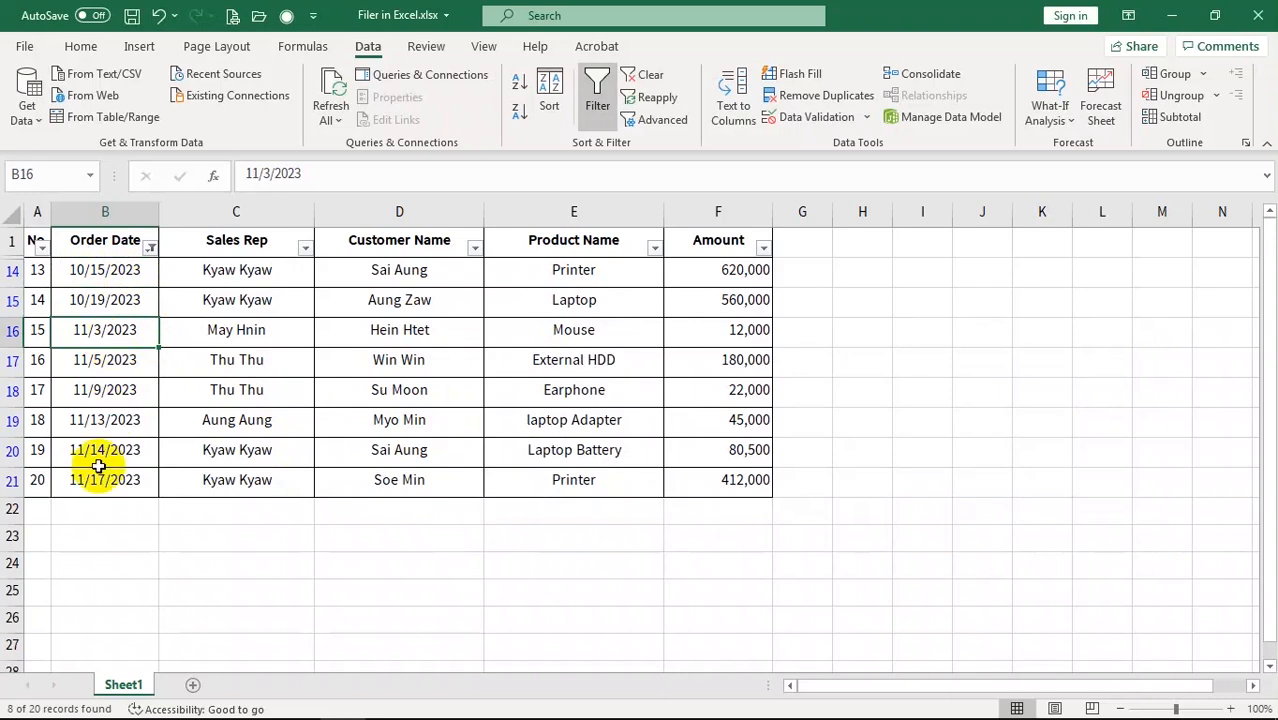
click(100, 455)
click(90, 484)
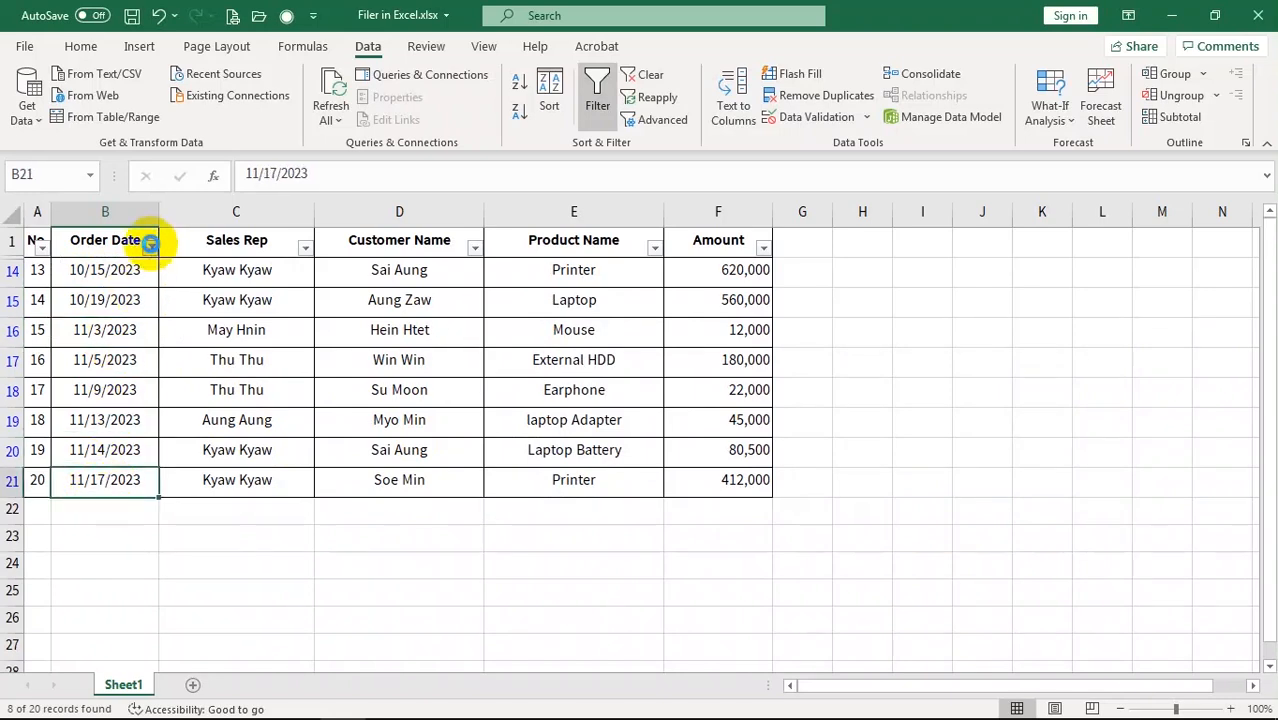
click(150, 247)
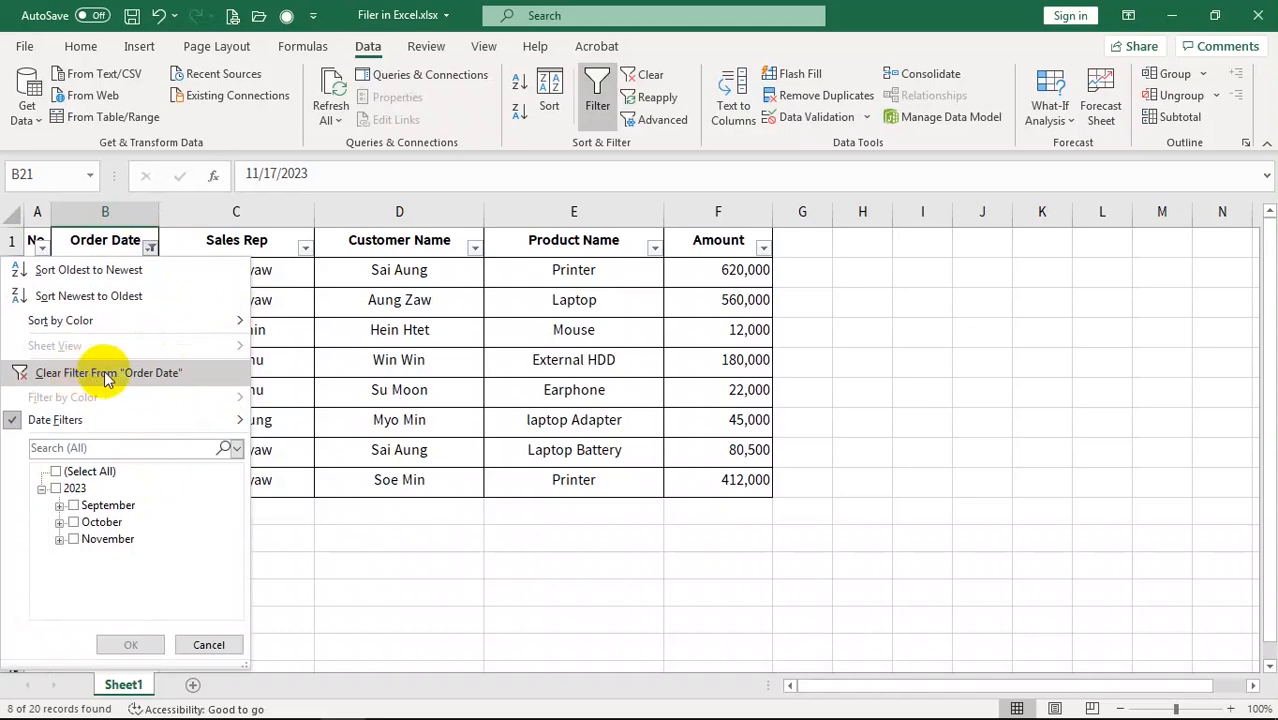
click(101, 375)
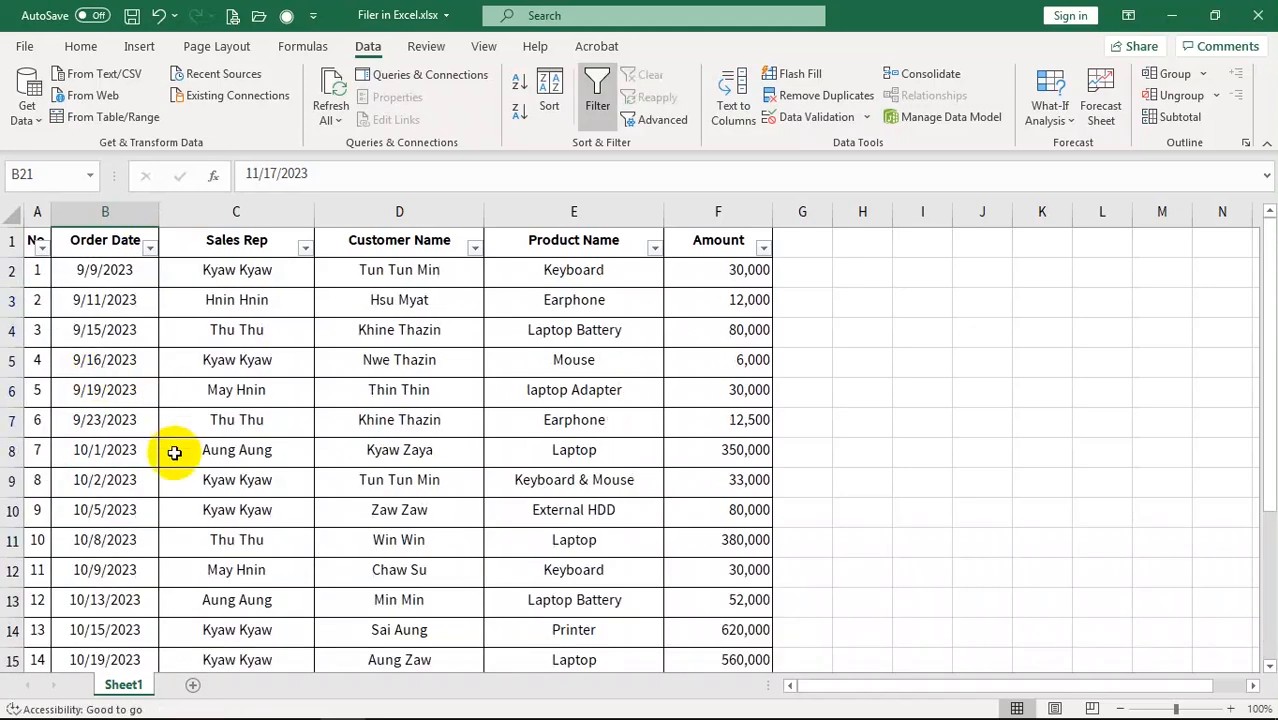
Step: Filter the Sales Rep column to show only the orders of the sales rep listed in the first data row
click(307, 253)
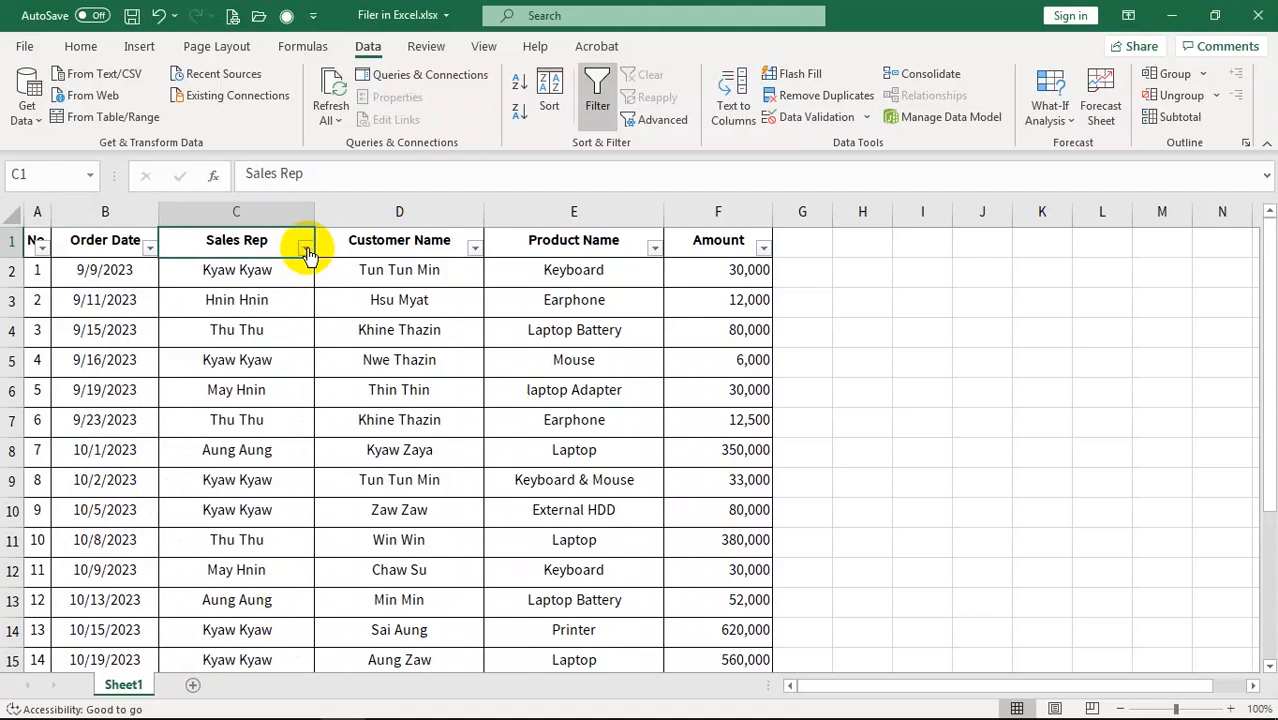
click(305, 249)
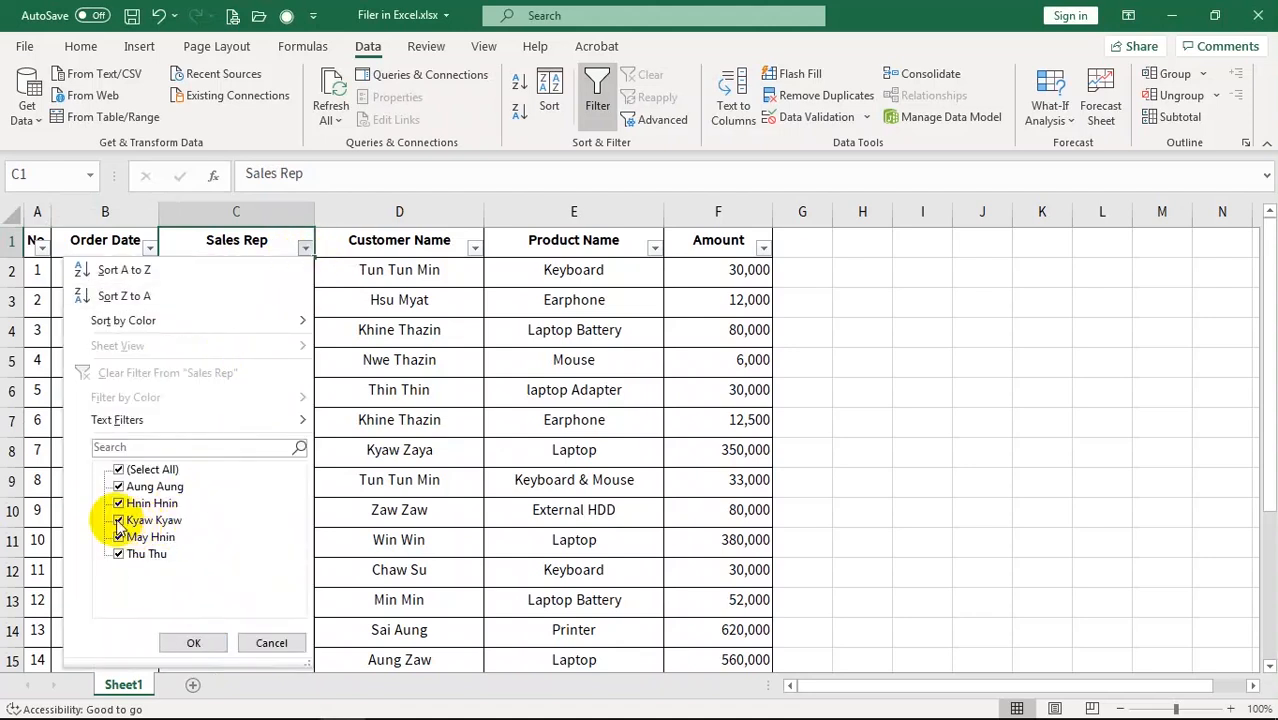
click(118, 469)
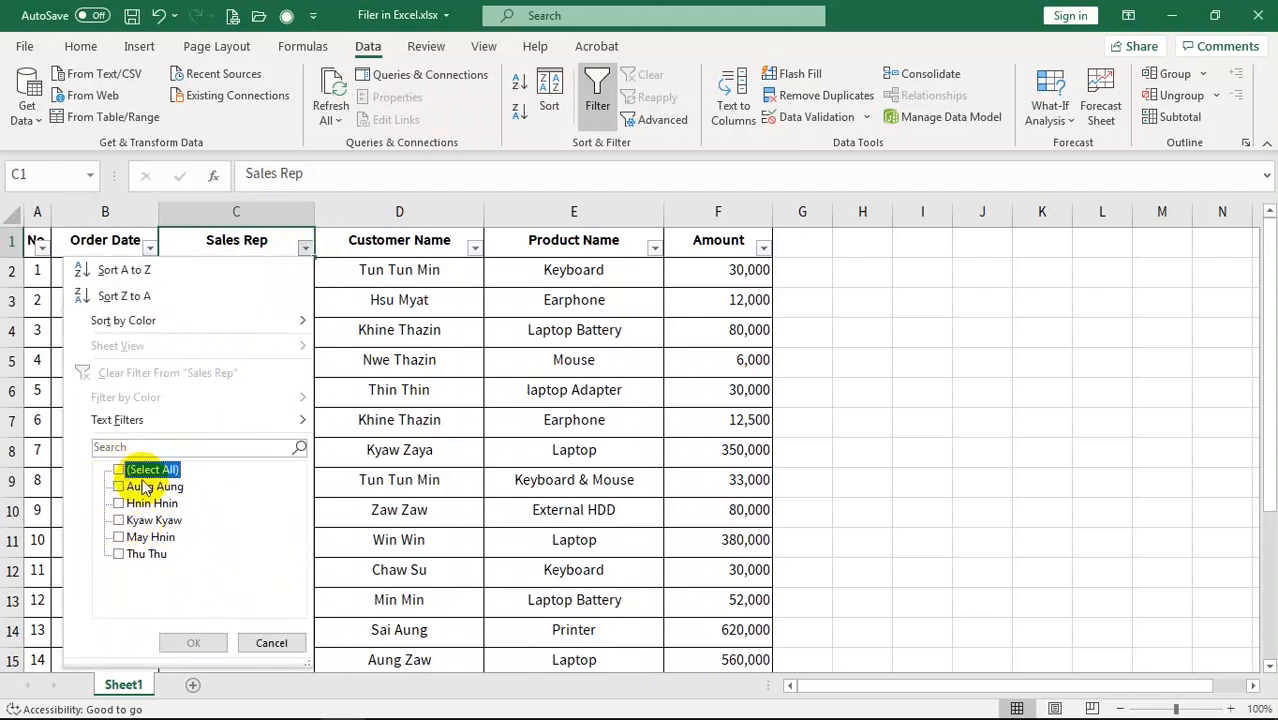
click(118, 520)
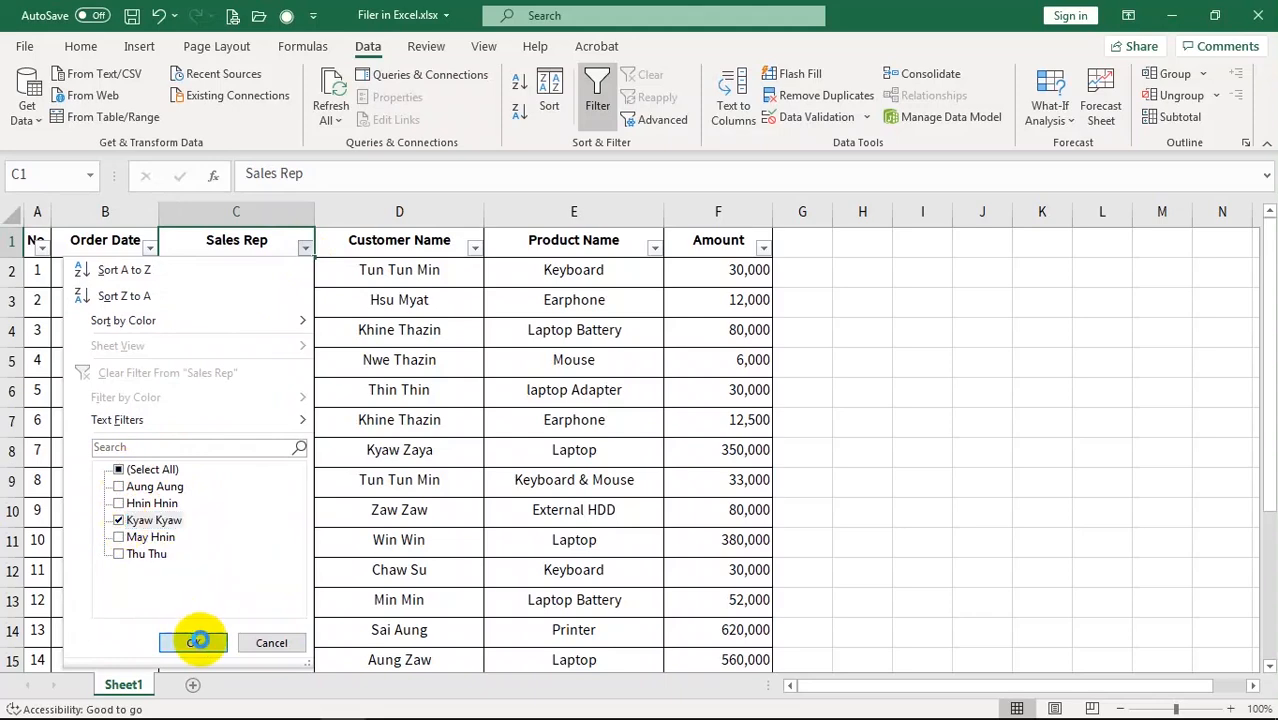
click(193, 640)
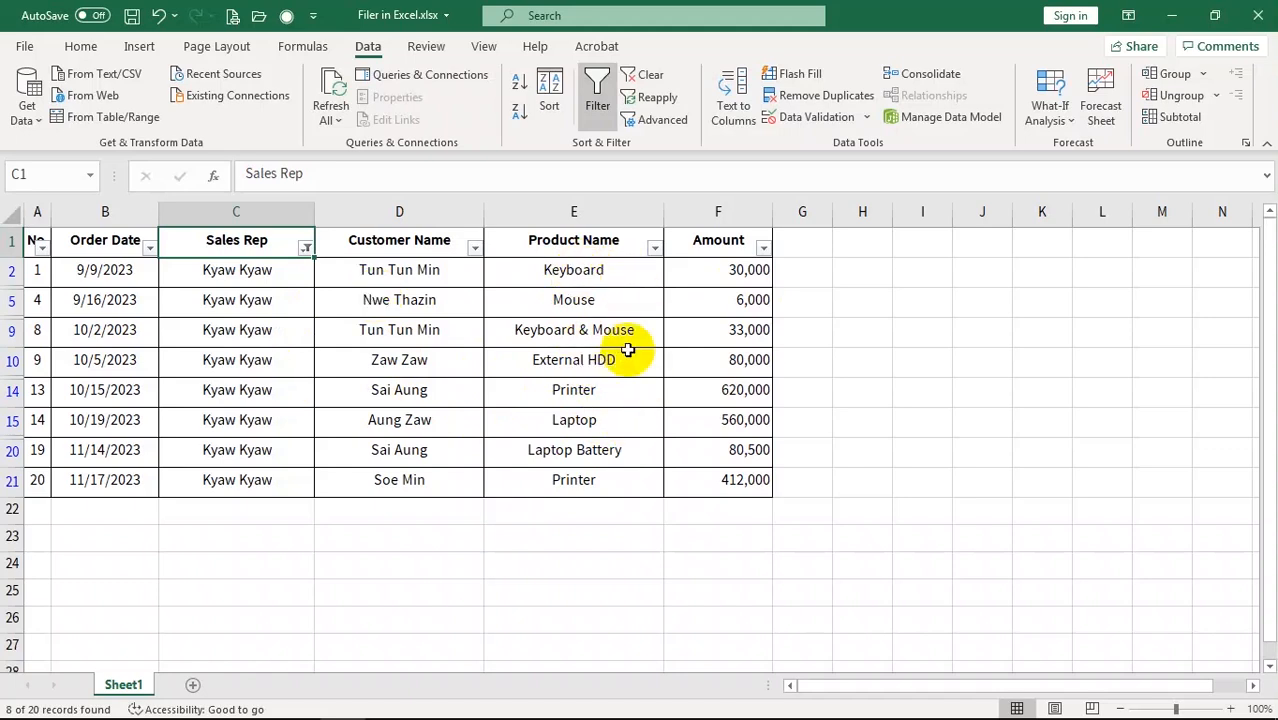
Step: Filter the Product Name column to show only Laptop within that sales rep's orders
click(656, 250)
click(468, 472)
click(468, 537)
click(545, 640)
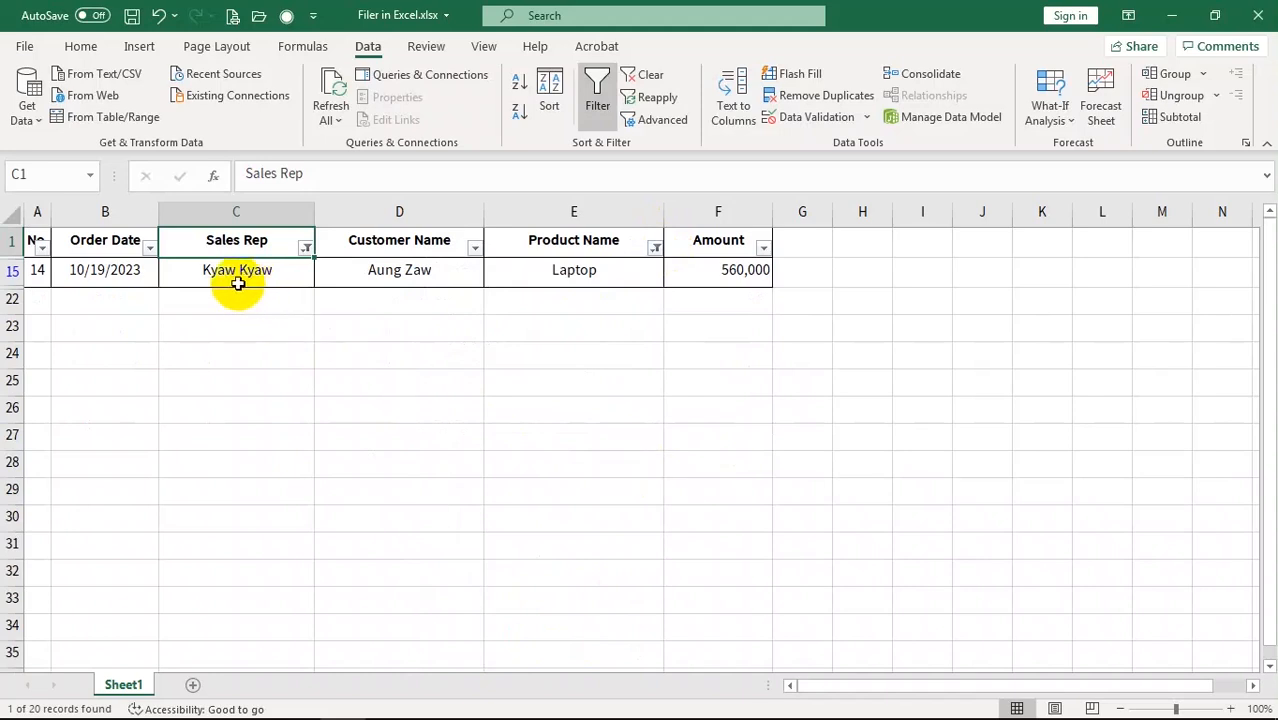
click(593, 276)
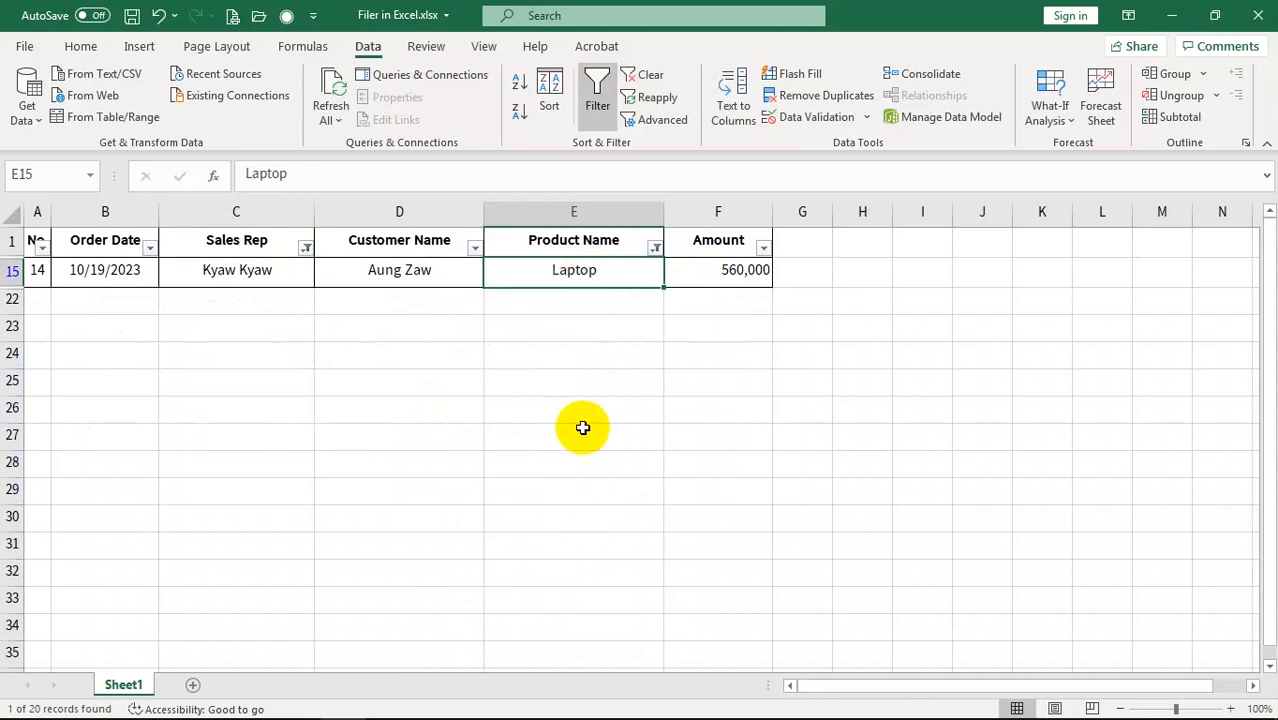
Step: Change the Product Name filter to show only Laptop Battery instead of Laptop
click(654, 248)
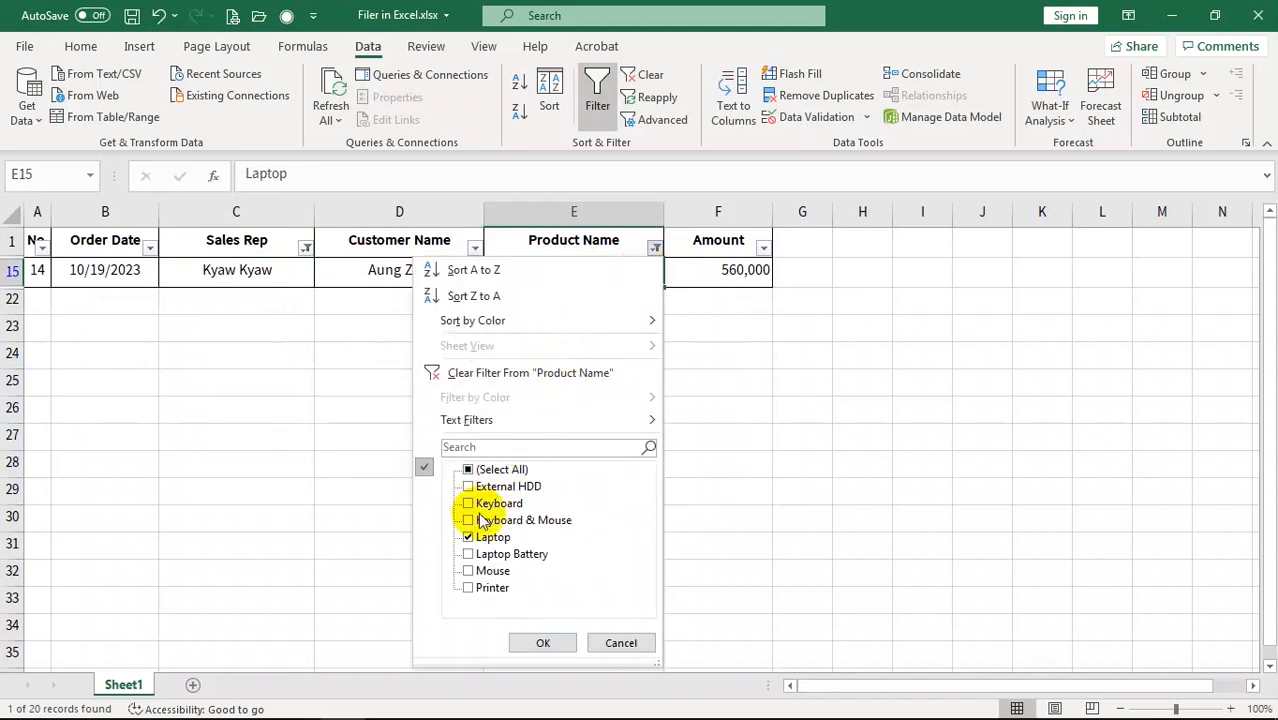
click(470, 554)
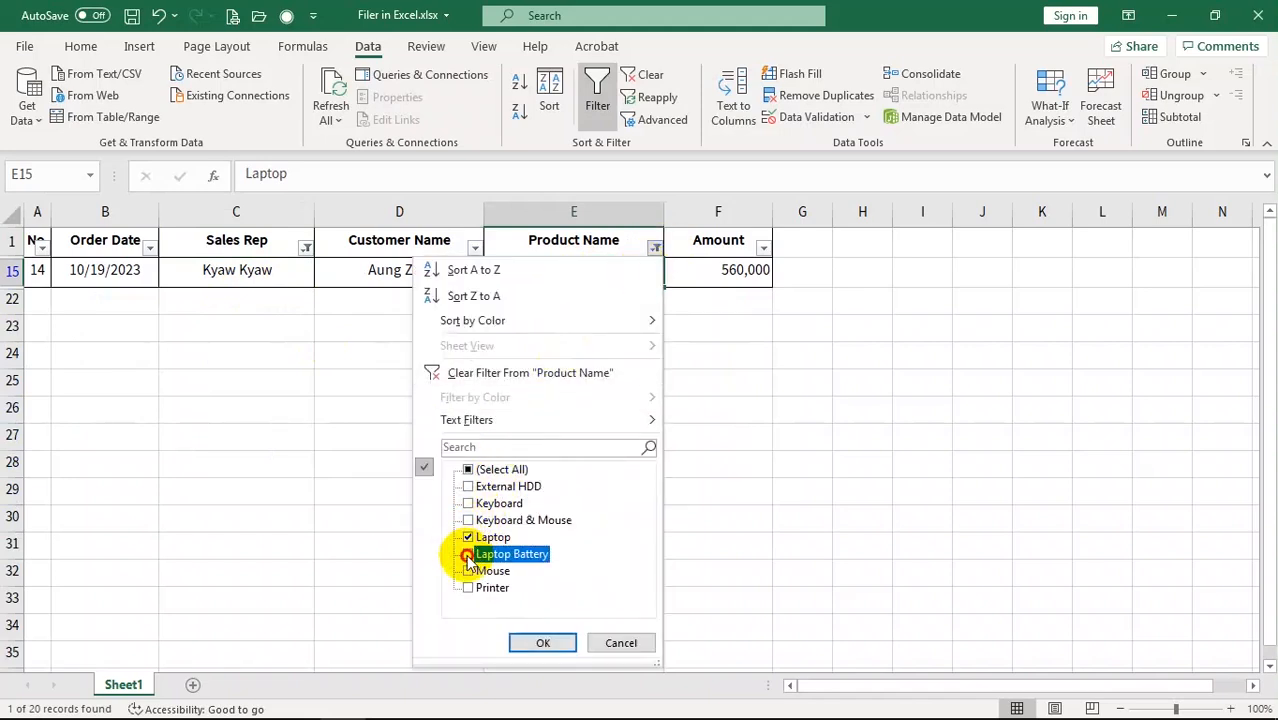
click(468, 538)
click(542, 642)
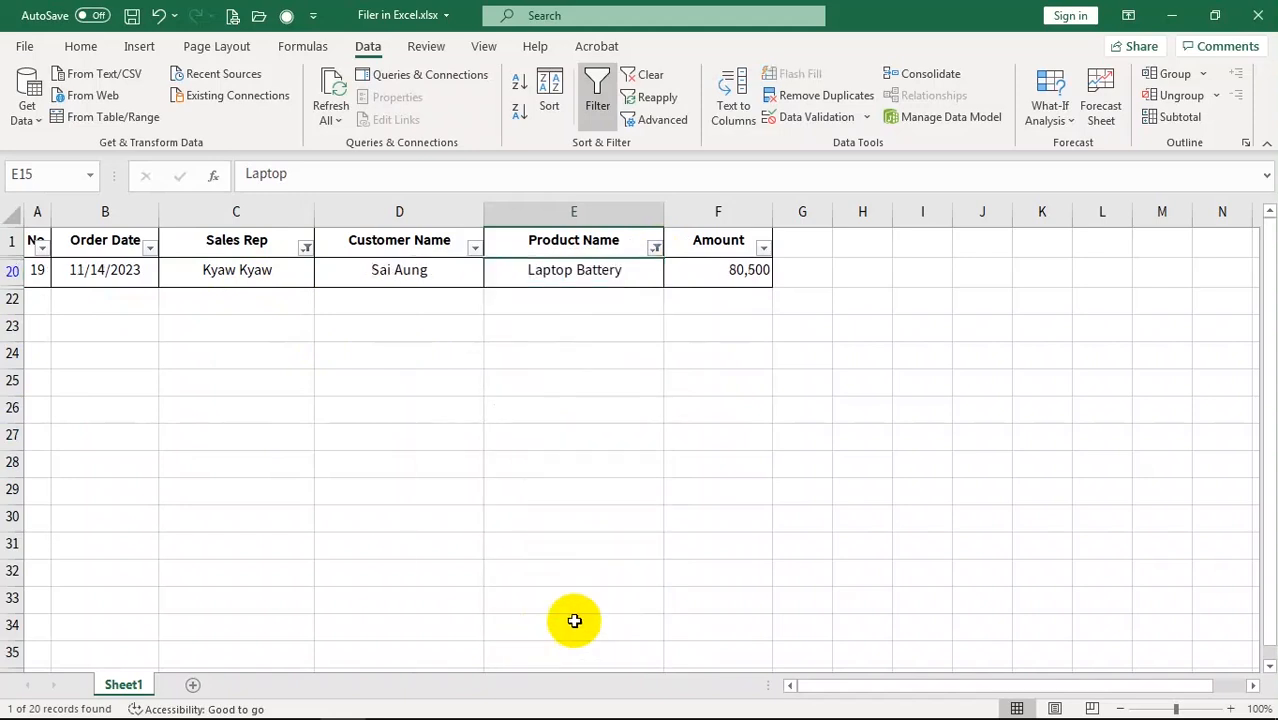
click(571, 277)
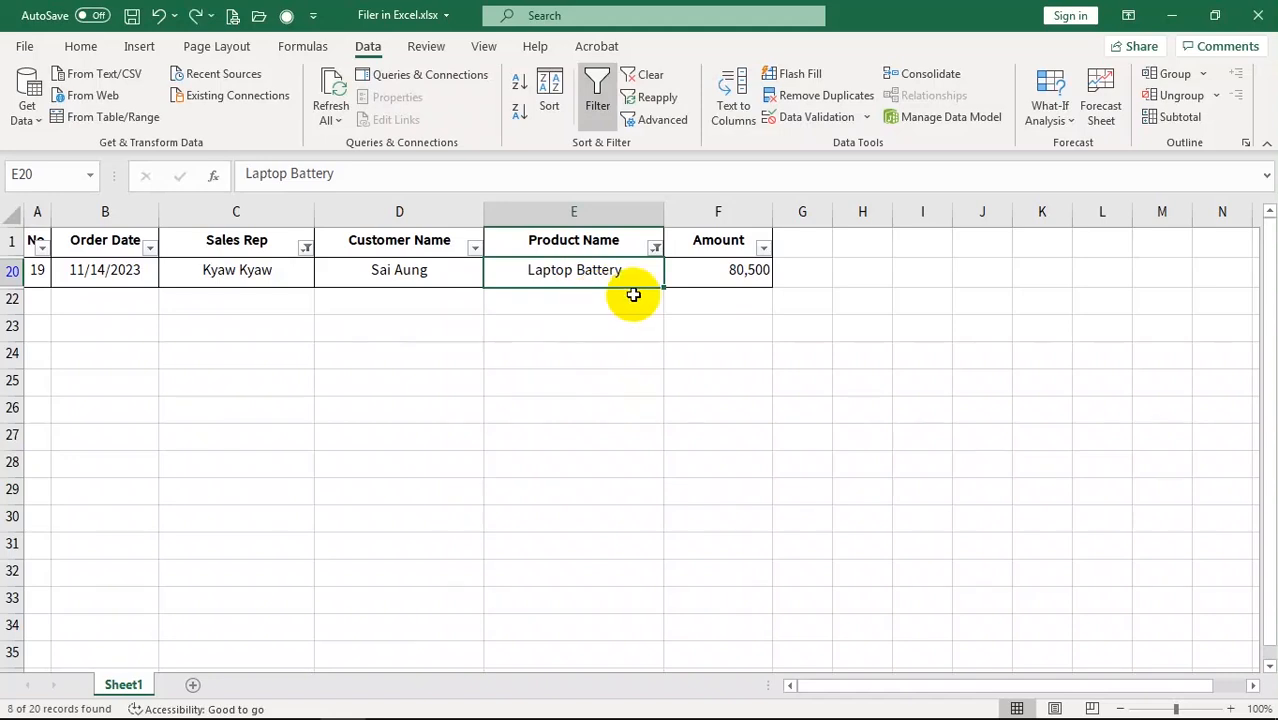
Step: Clear the filter from the Product Name column while keeping the Sales Rep filter
click(655, 248)
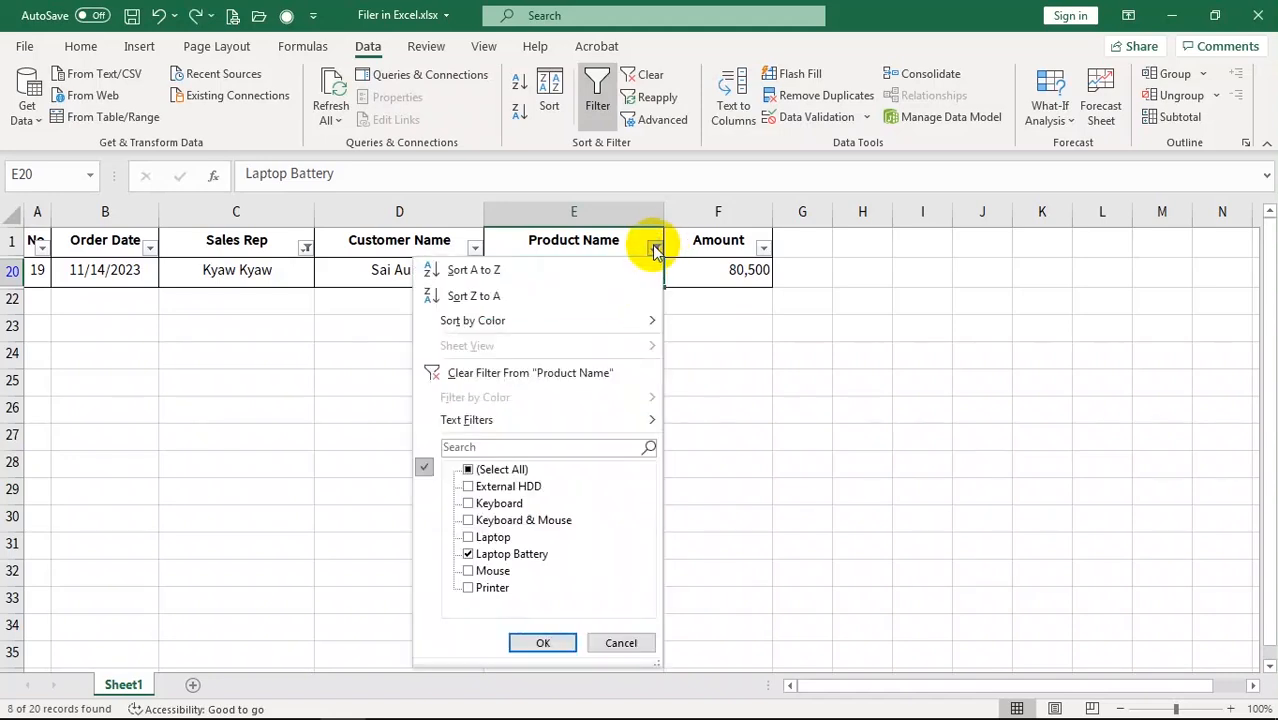
click(505, 372)
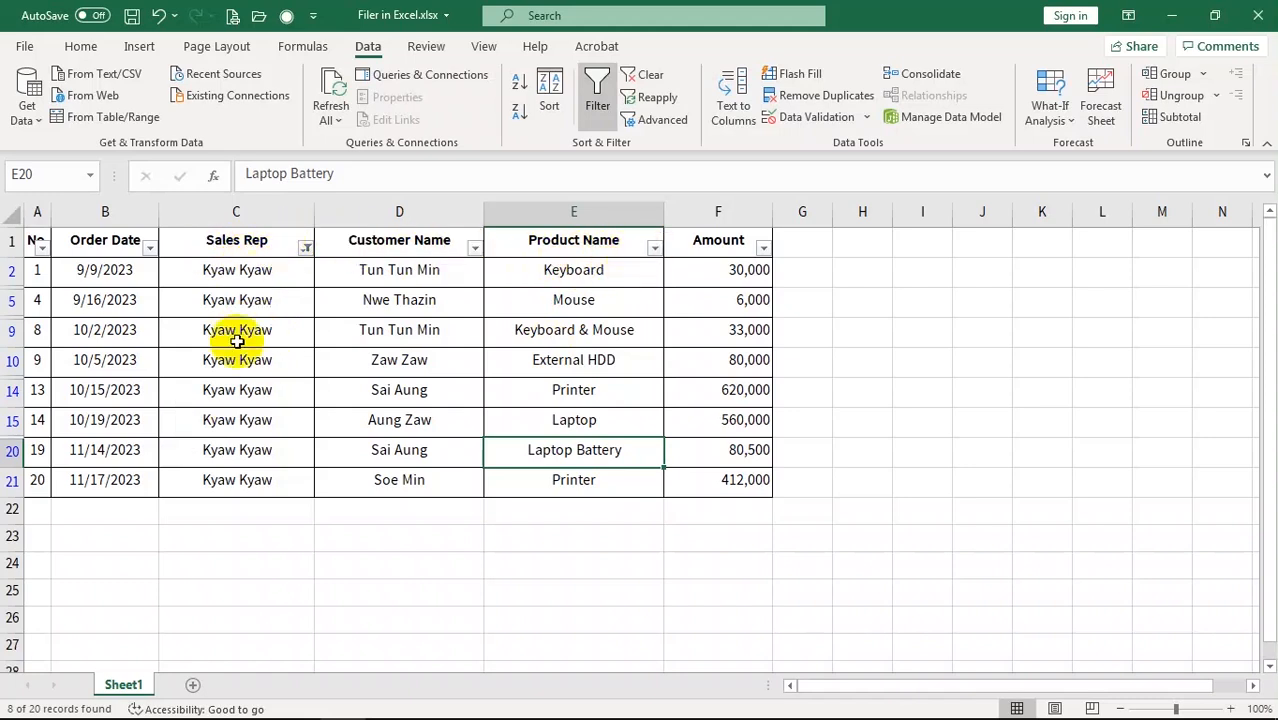
click(306, 247)
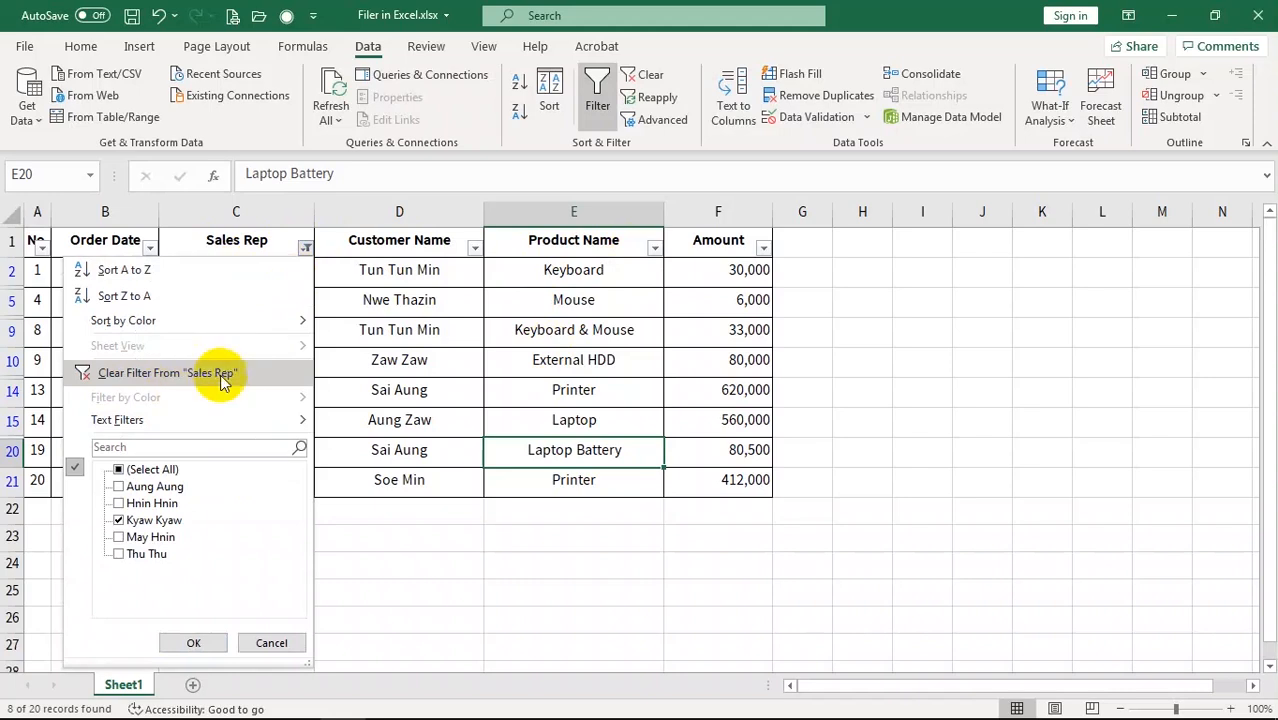
click(568, 530)
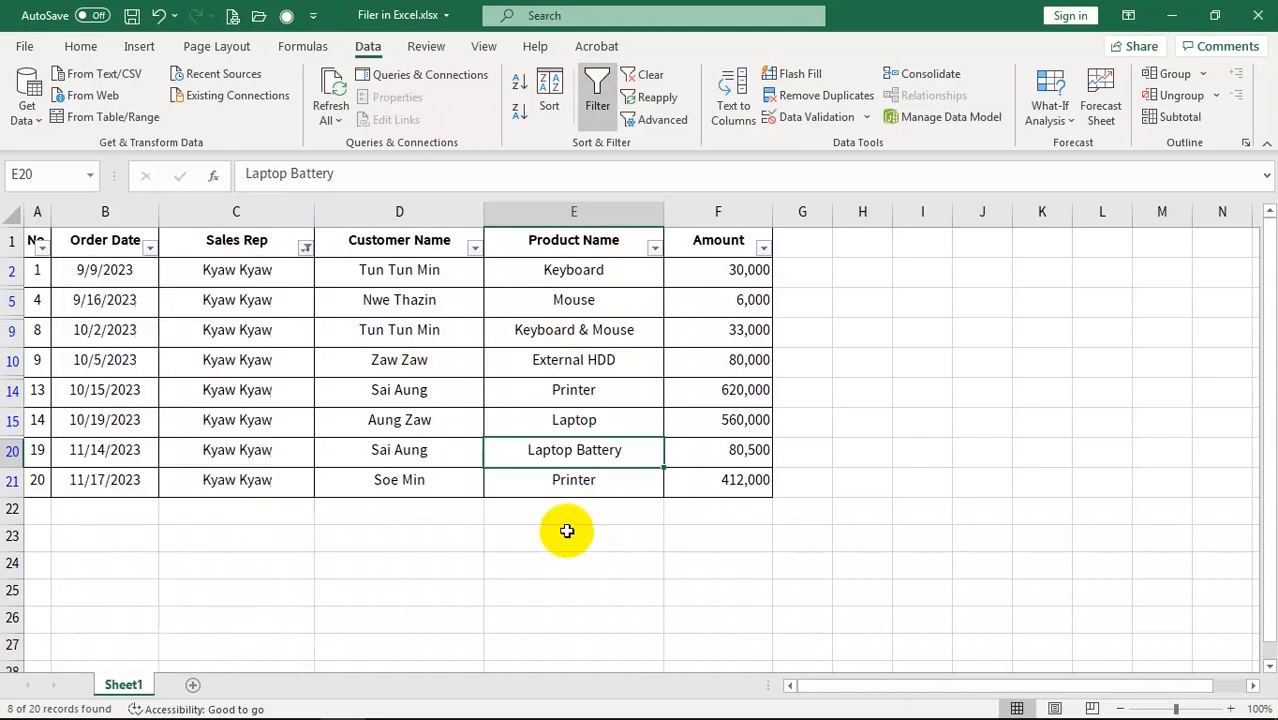
Step: Filter the Product Name column to show only Keyboard & Mouse
click(654, 248)
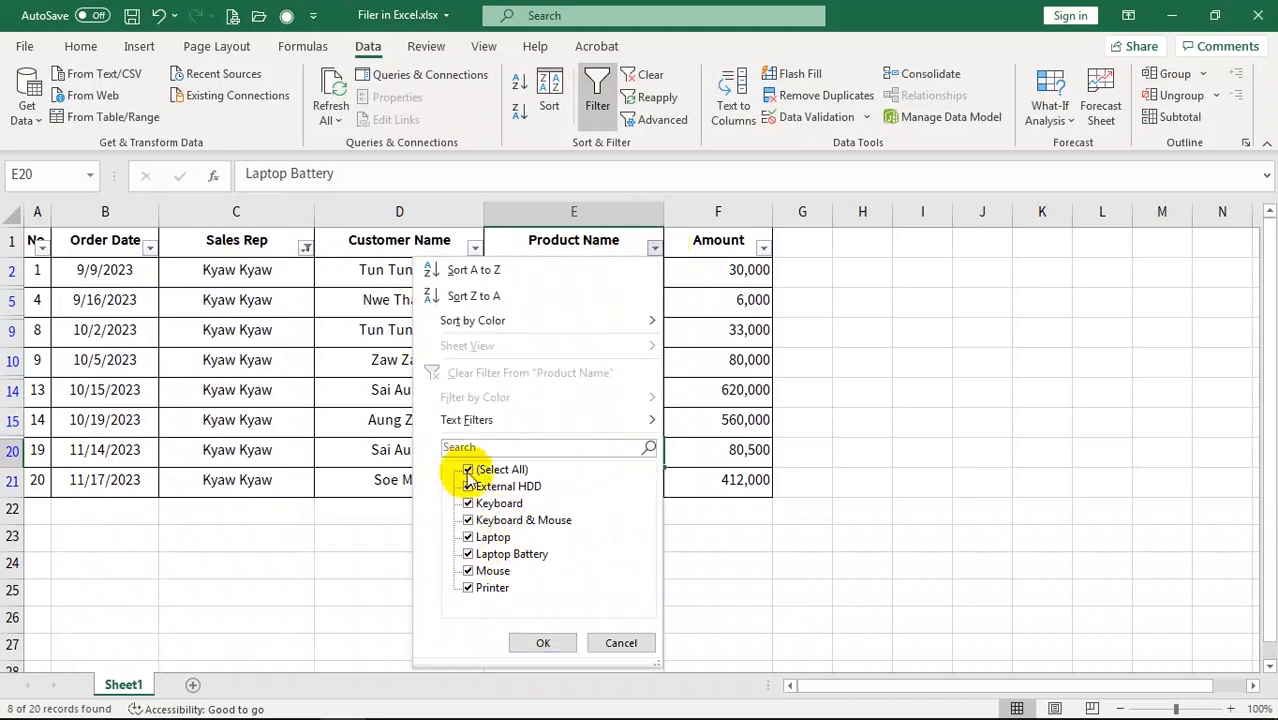
click(469, 471)
click(467, 520)
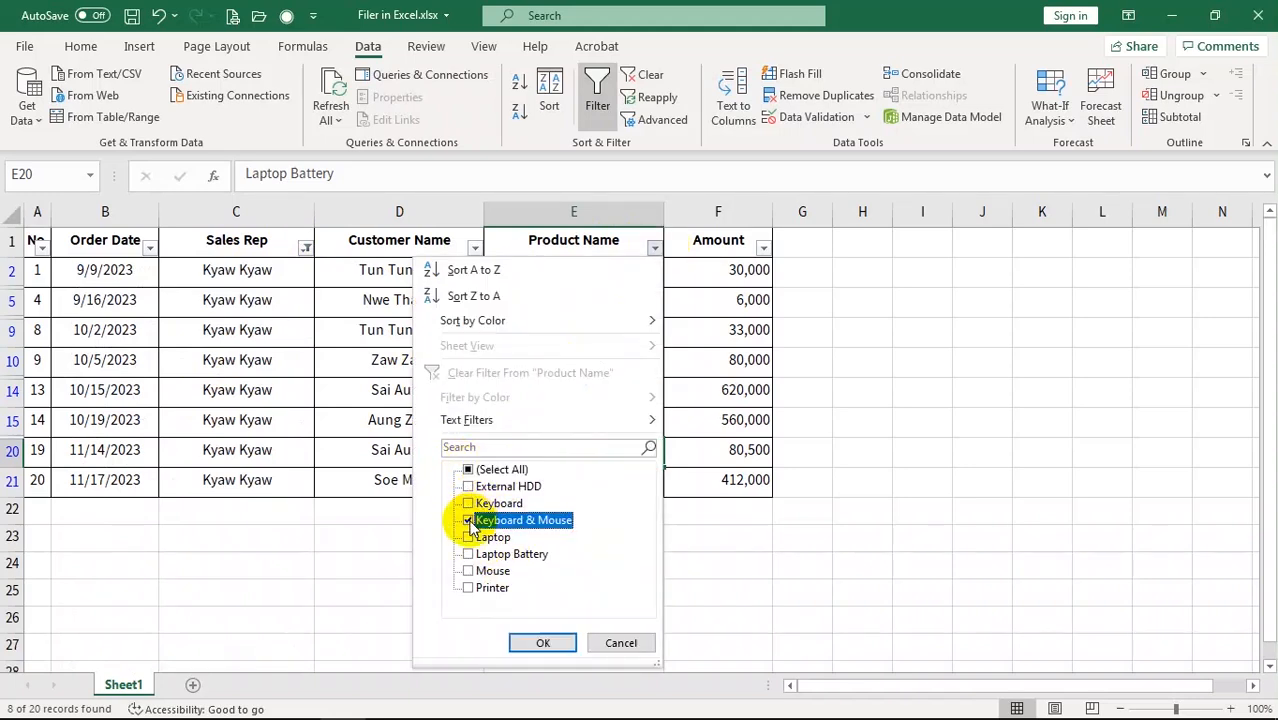
click(555, 642)
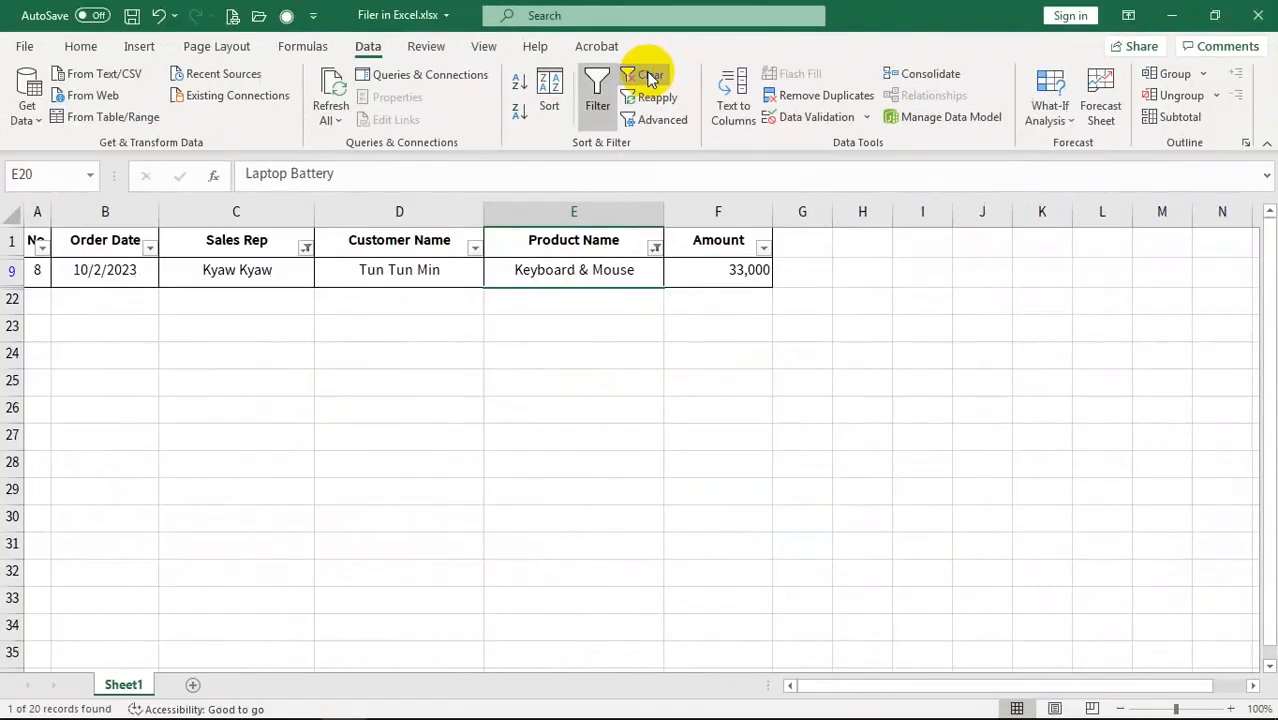
Step: Clear all column filters from the table at once, and turn off its header filters
click(648, 78)
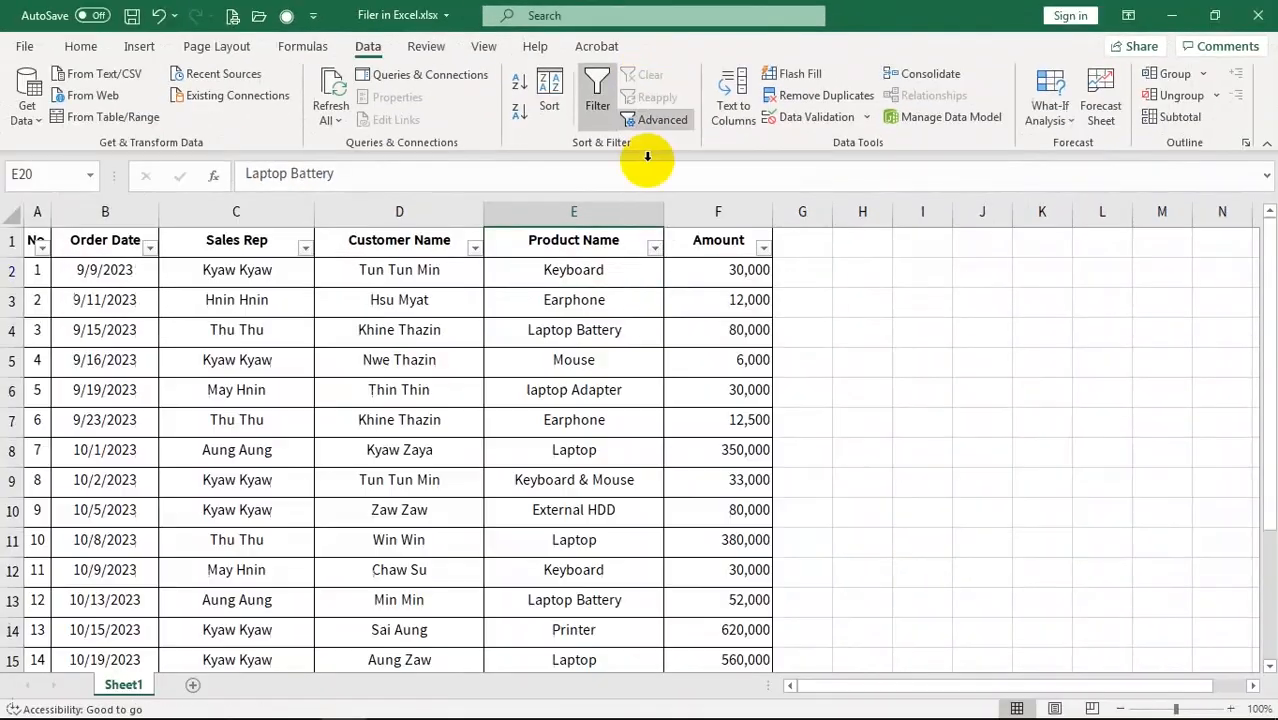
click(521, 418)
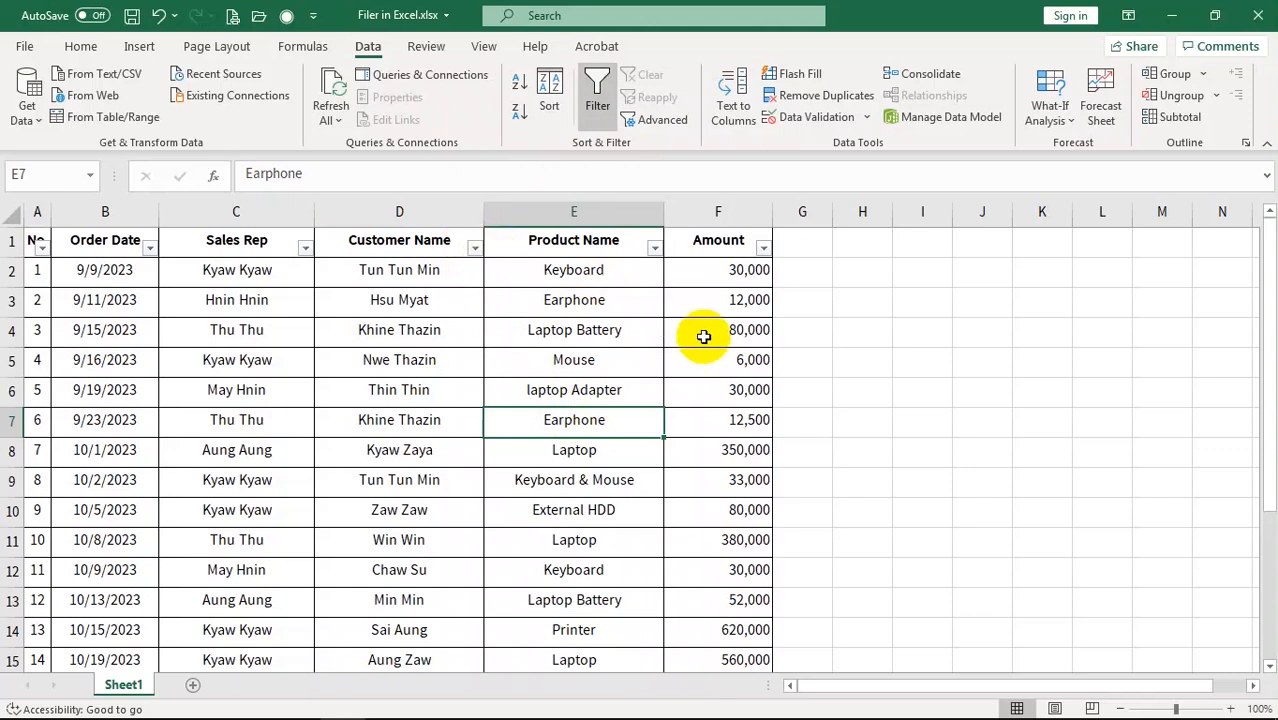
click(596, 92)
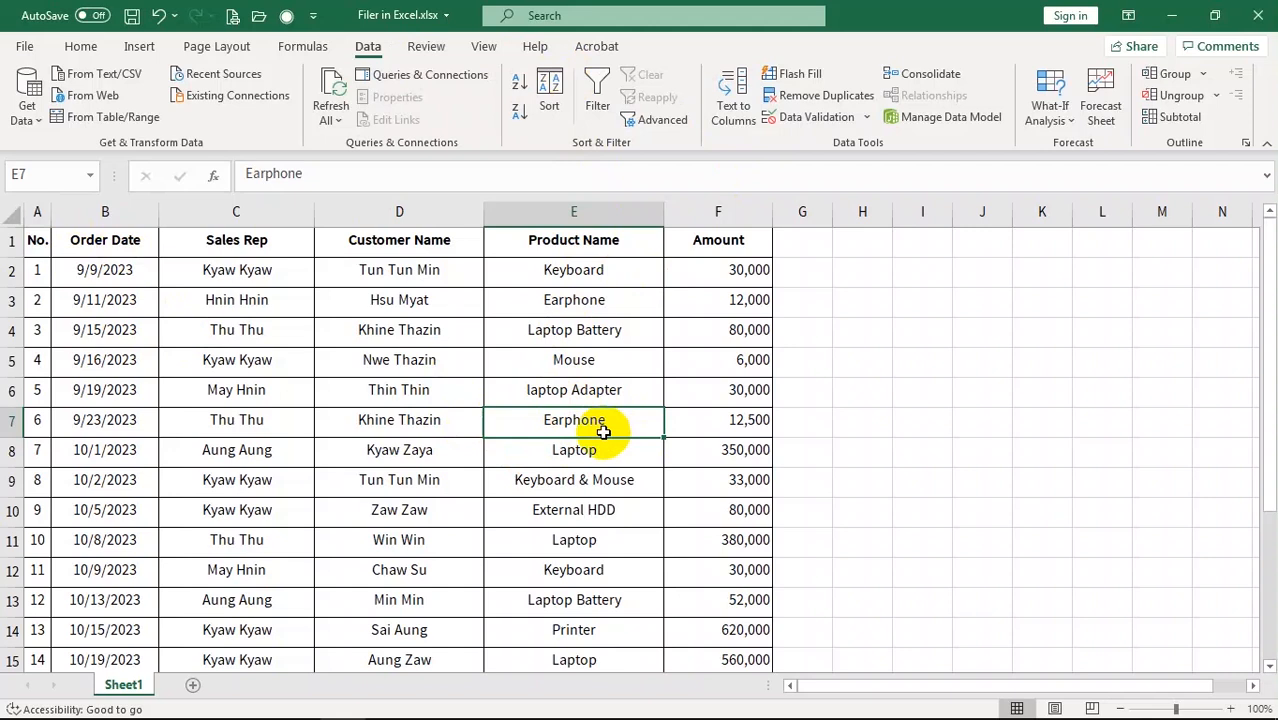
Step: Toggle the header filters on and off again for the sales order table
key(ctrl+shift+l)
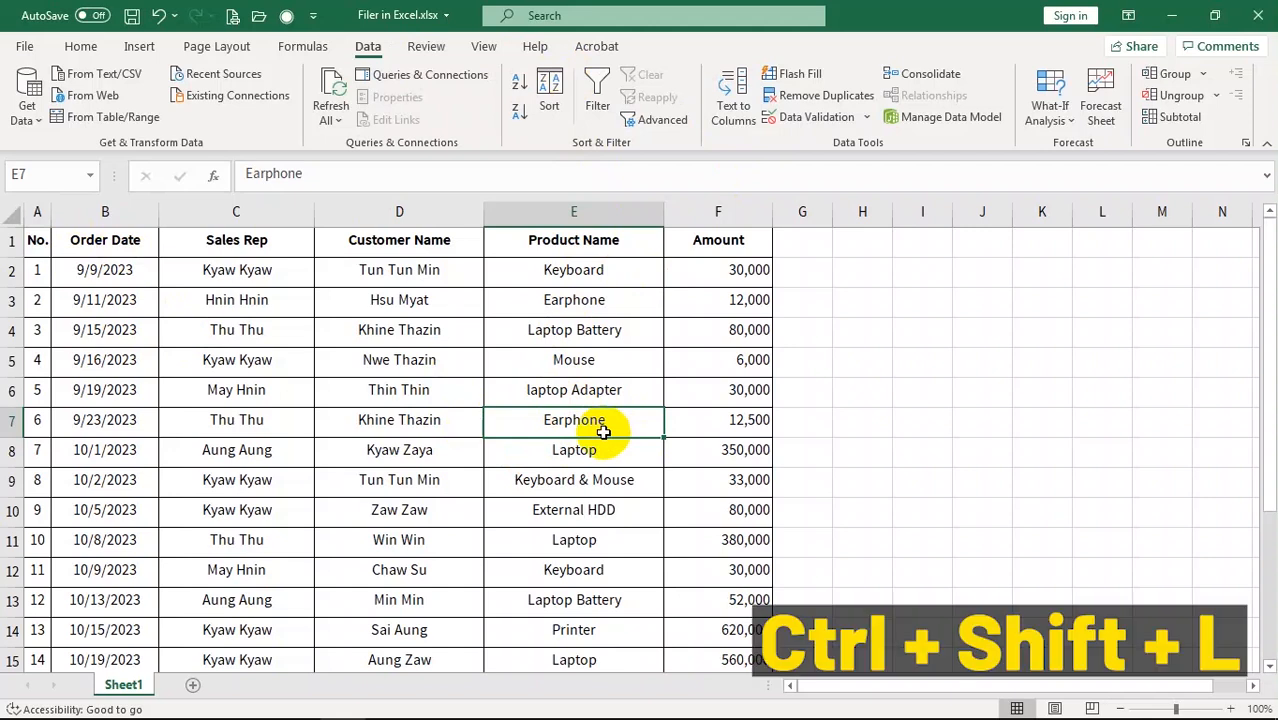
key(ctrl+shift+l)
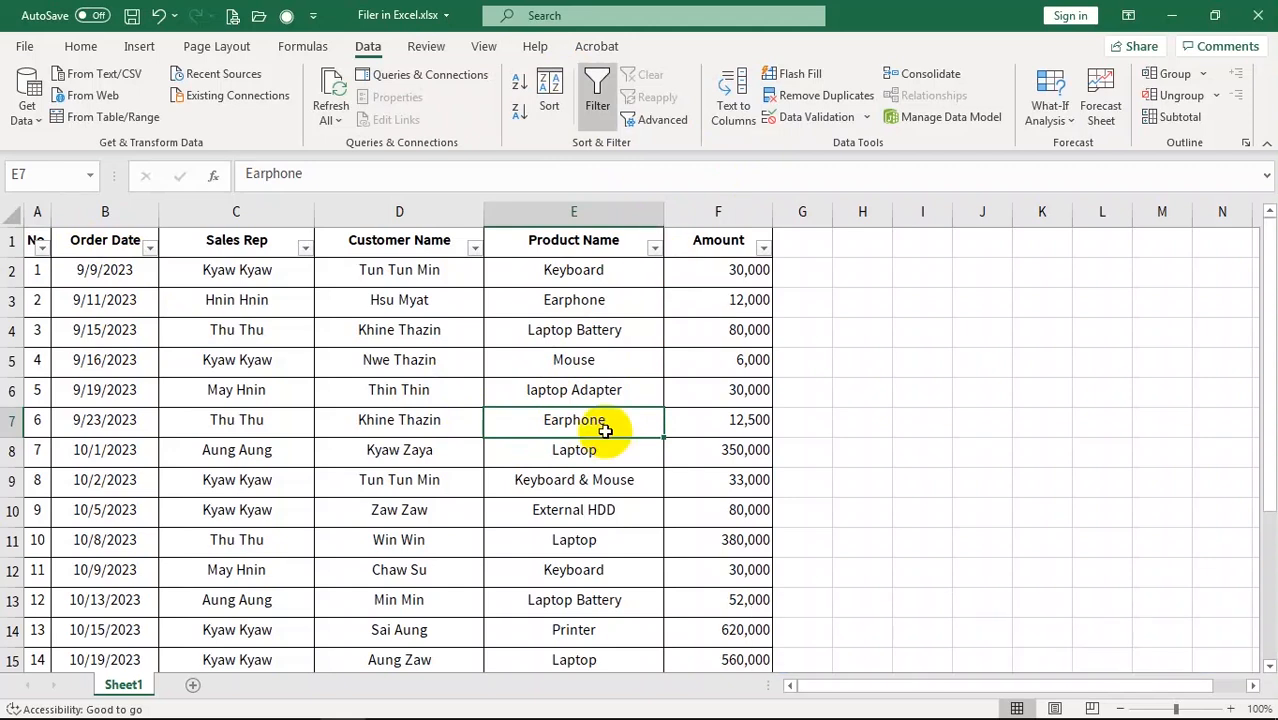
key(ctrl+shift+l)
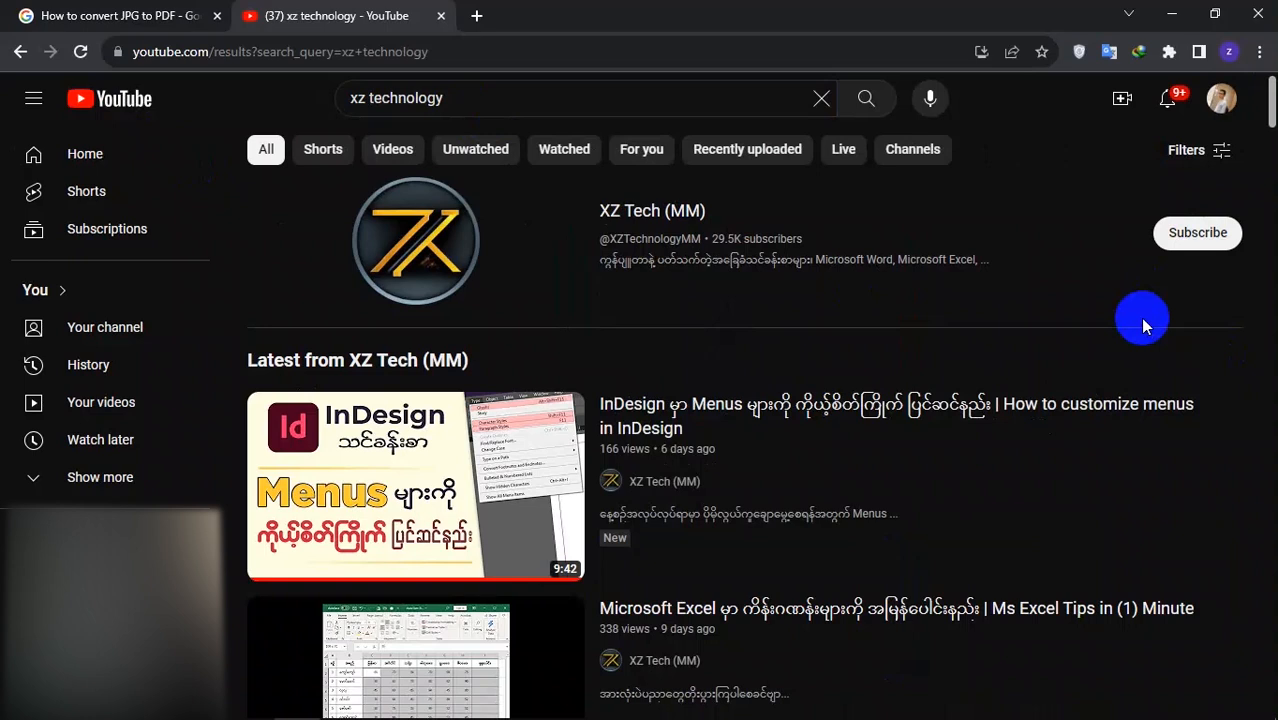
Step: Switch to YouTube, subscribe to the XZ Tech (MM) channel, and turn on all of its notifications
click(1198, 240)
click(1180, 236)
click(1161, 273)
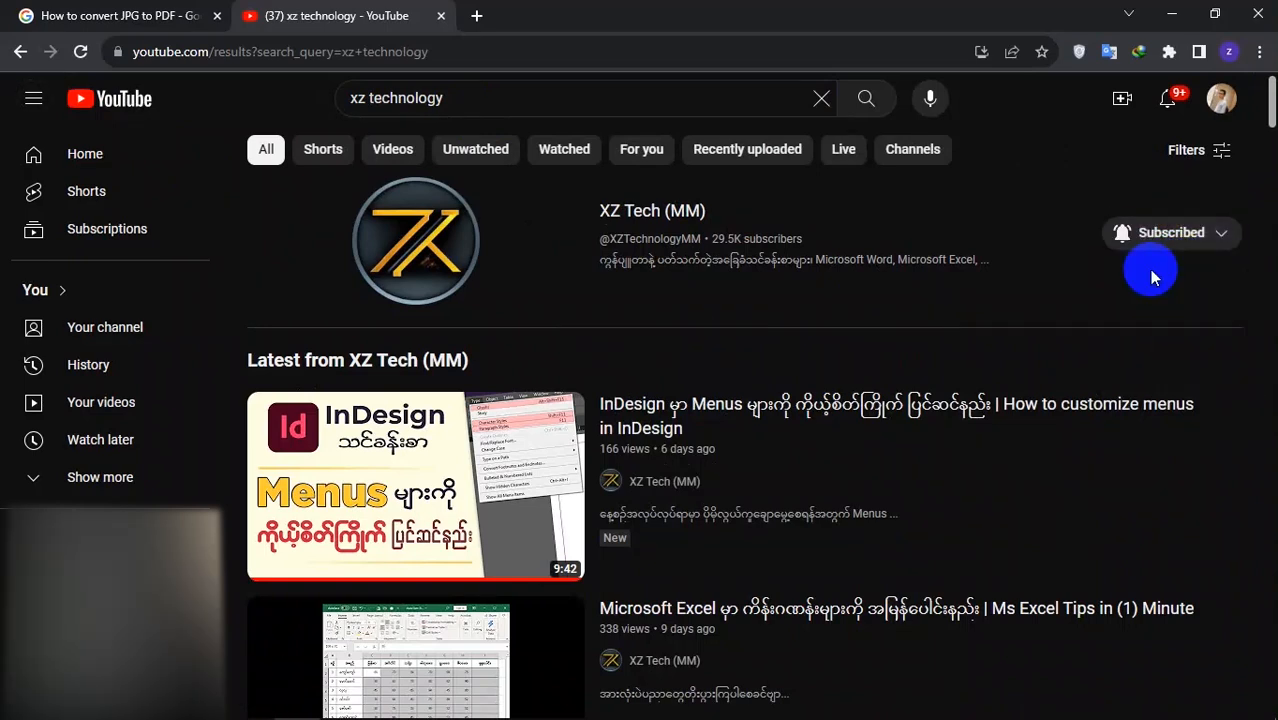